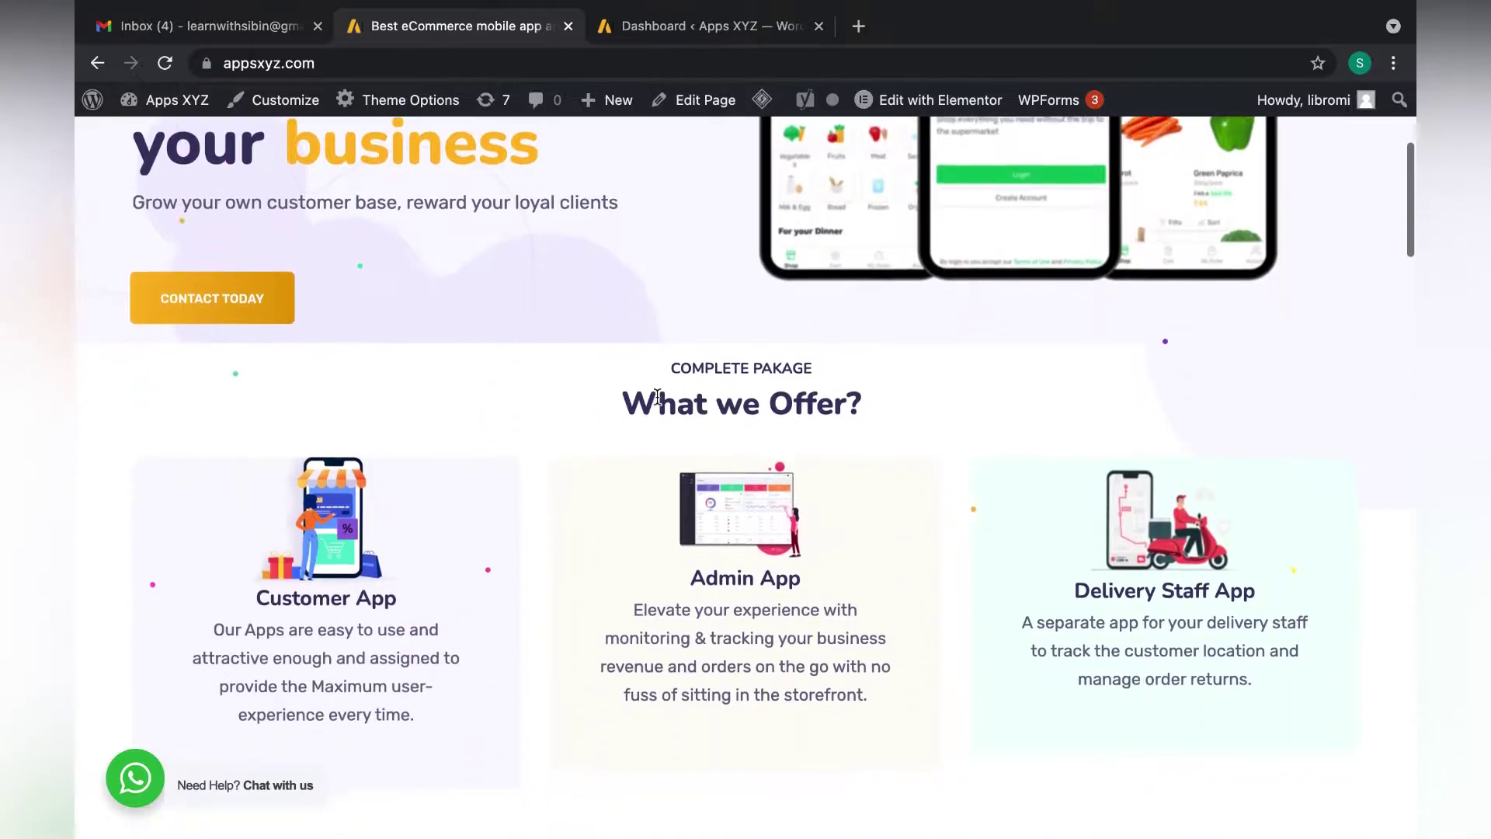
Look through the website's home page from the offers section down to the free consulting form.
scroll(662, 571, "down", 5)
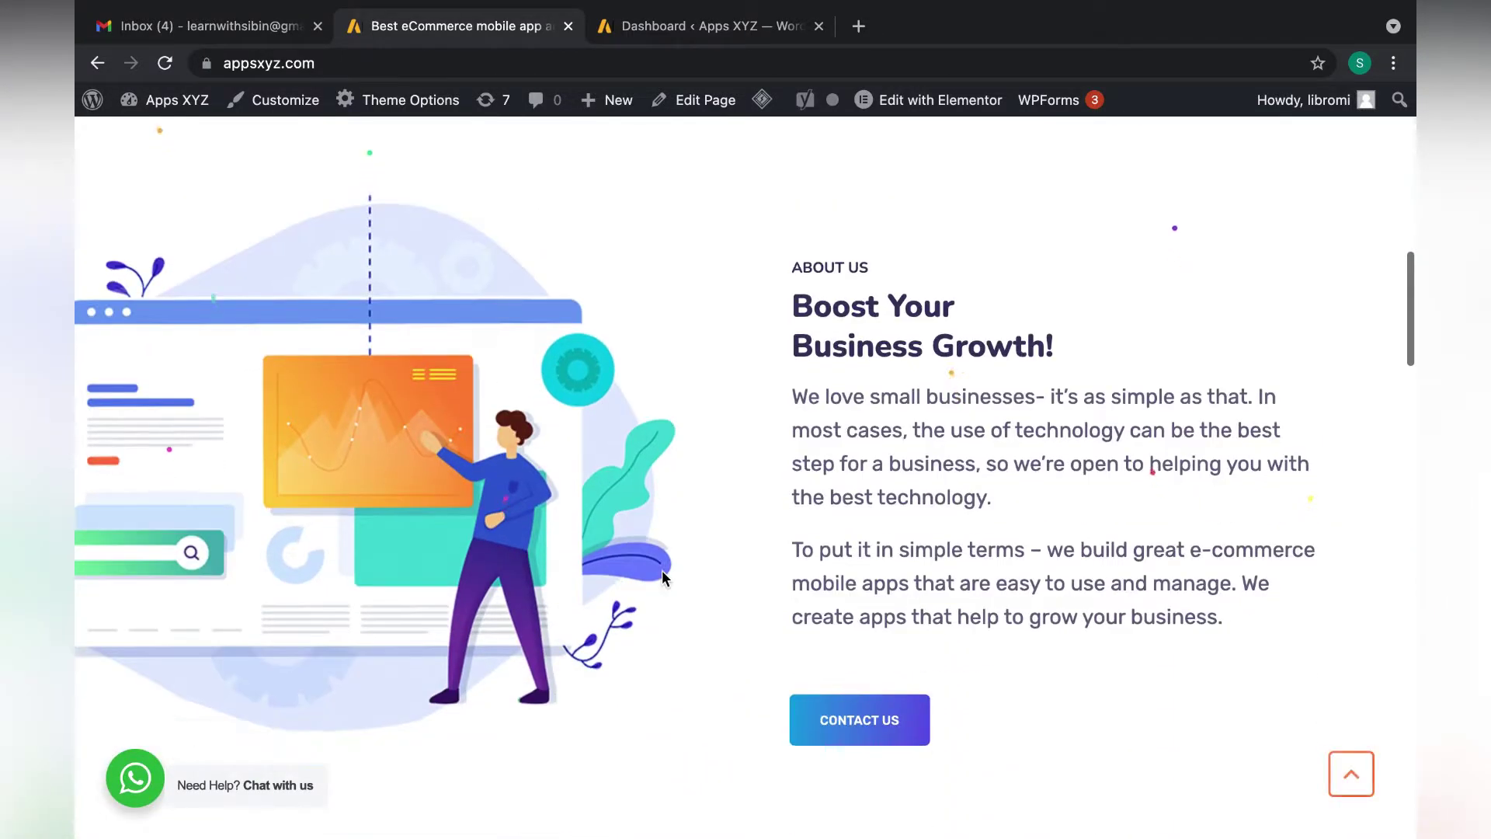
scroll(662, 570, "up", 5)
scroll(662, 570, "down", 10)
scroll(662, 572, "down", 10)
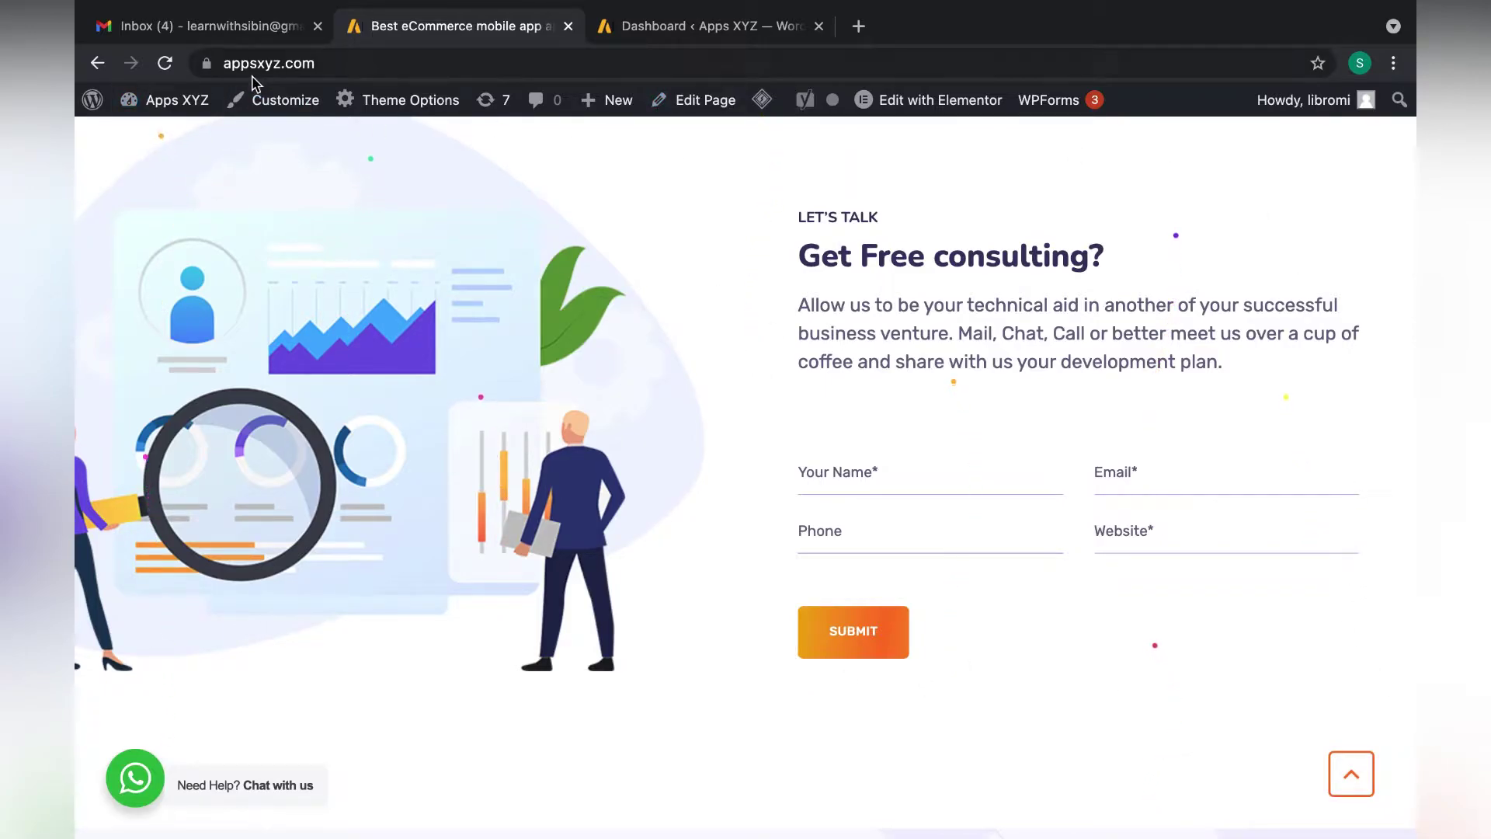
Switch to the site's WordPress dashboard and open the page for adding new plugins.
left_click(694, 39)
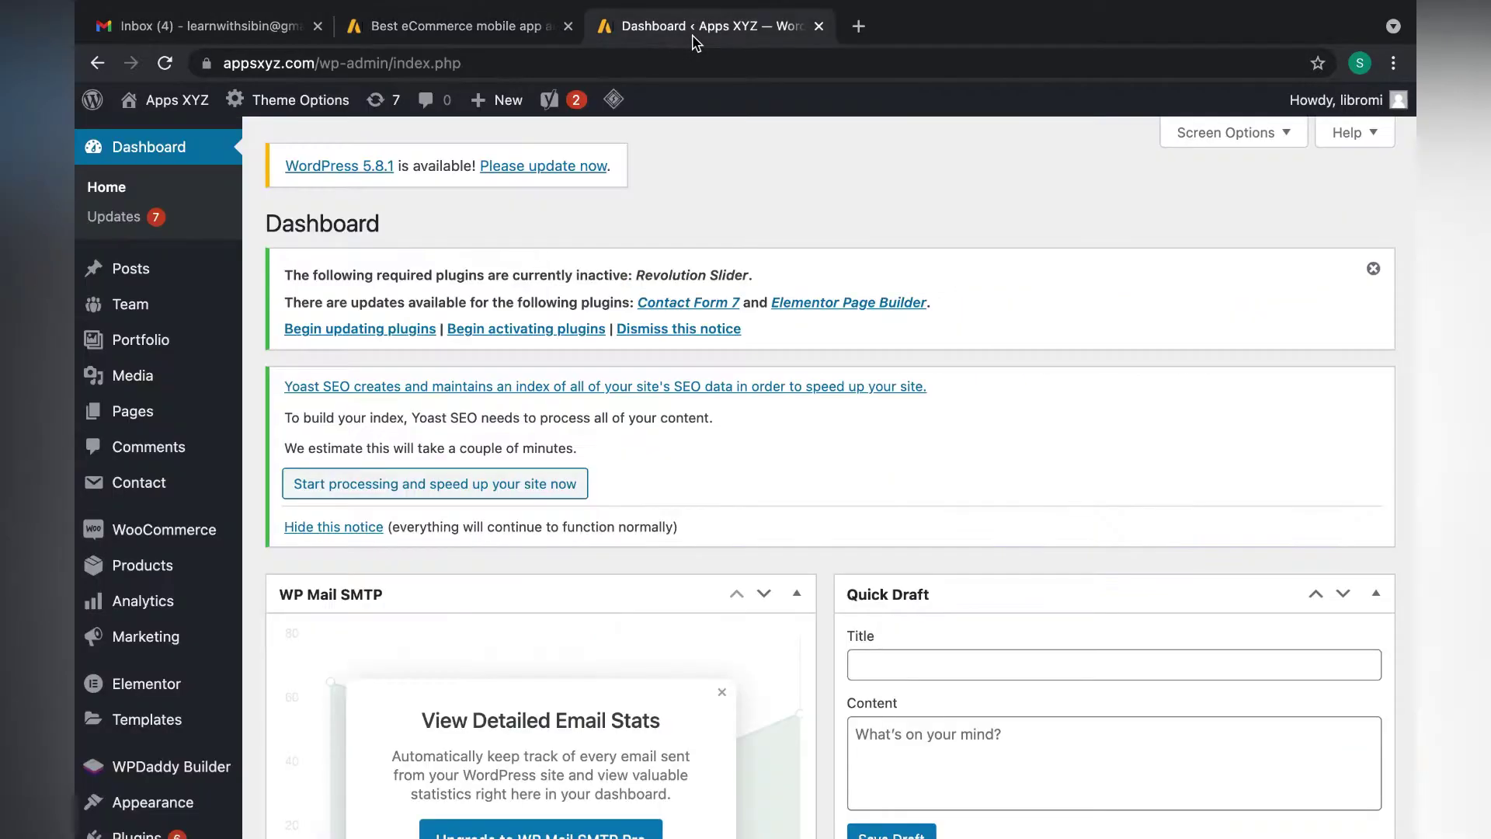
scroll(171, 536, "down", 5)
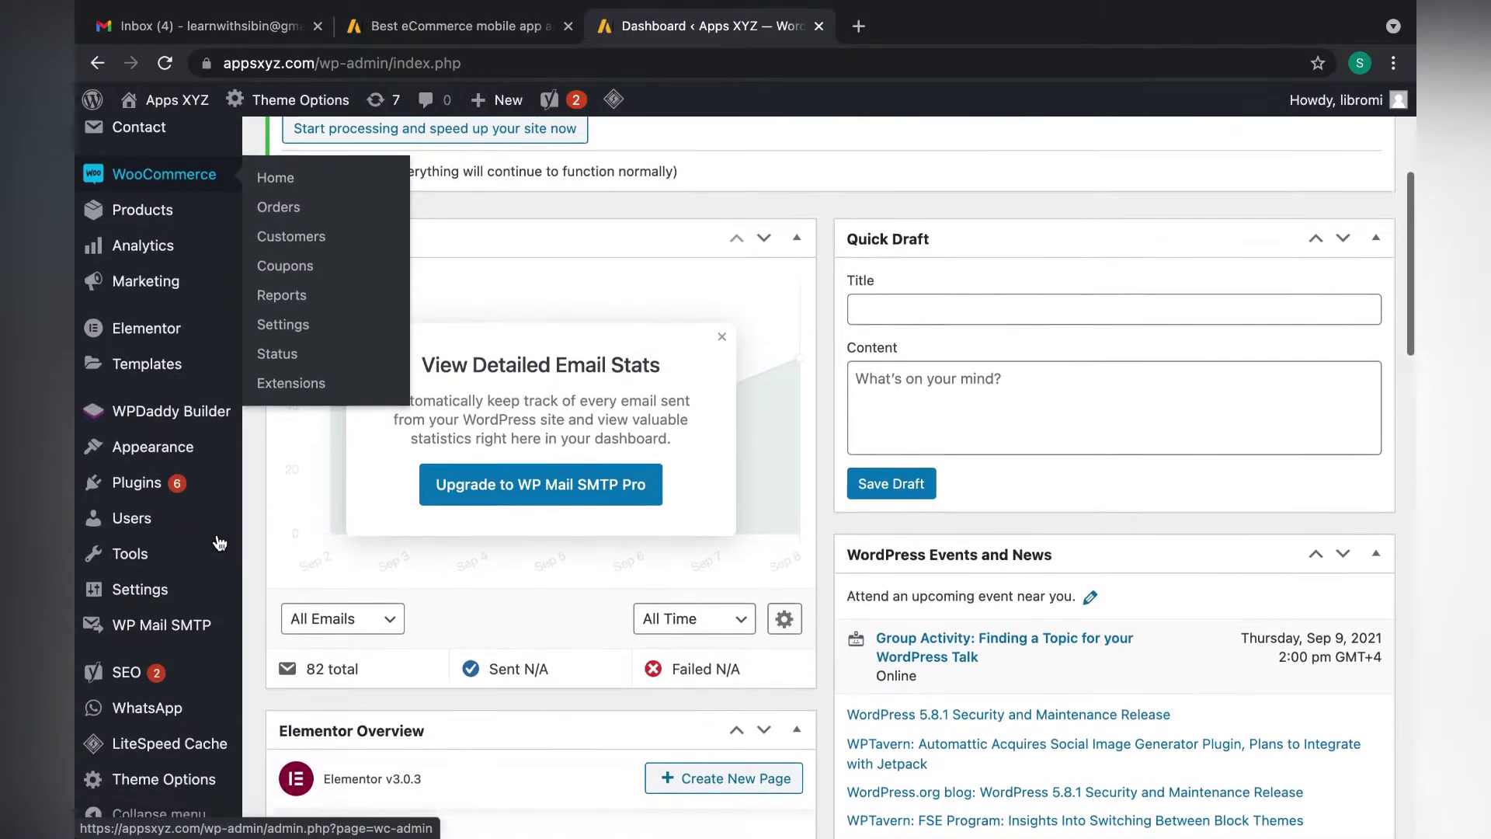
mouse_move(196, 487)
left_click(286, 511)
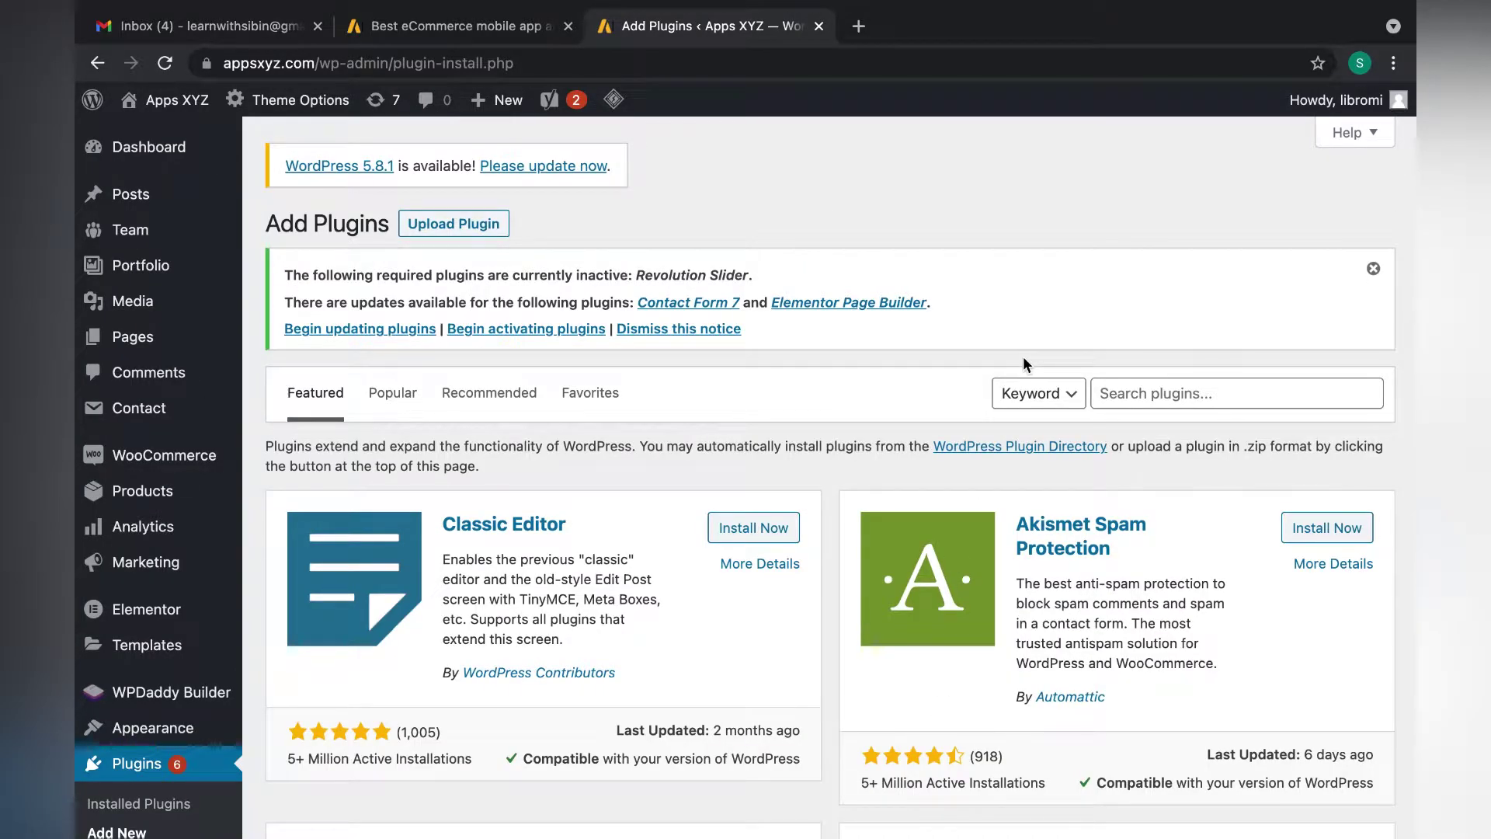
Search the plugin directory for "wp forms".
scroll(1024, 356, "down", 1)
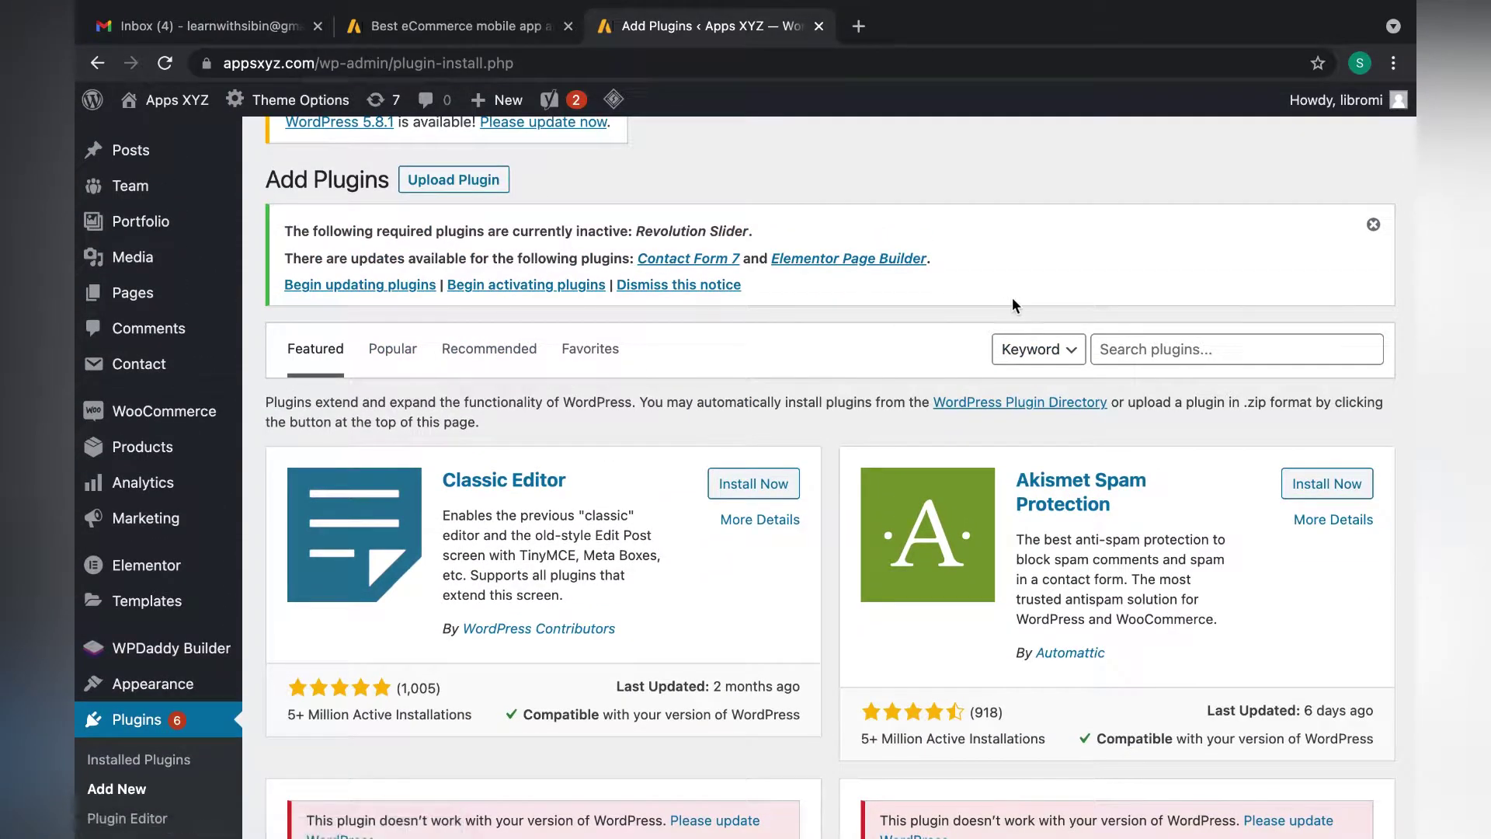
left_click(1154, 351)
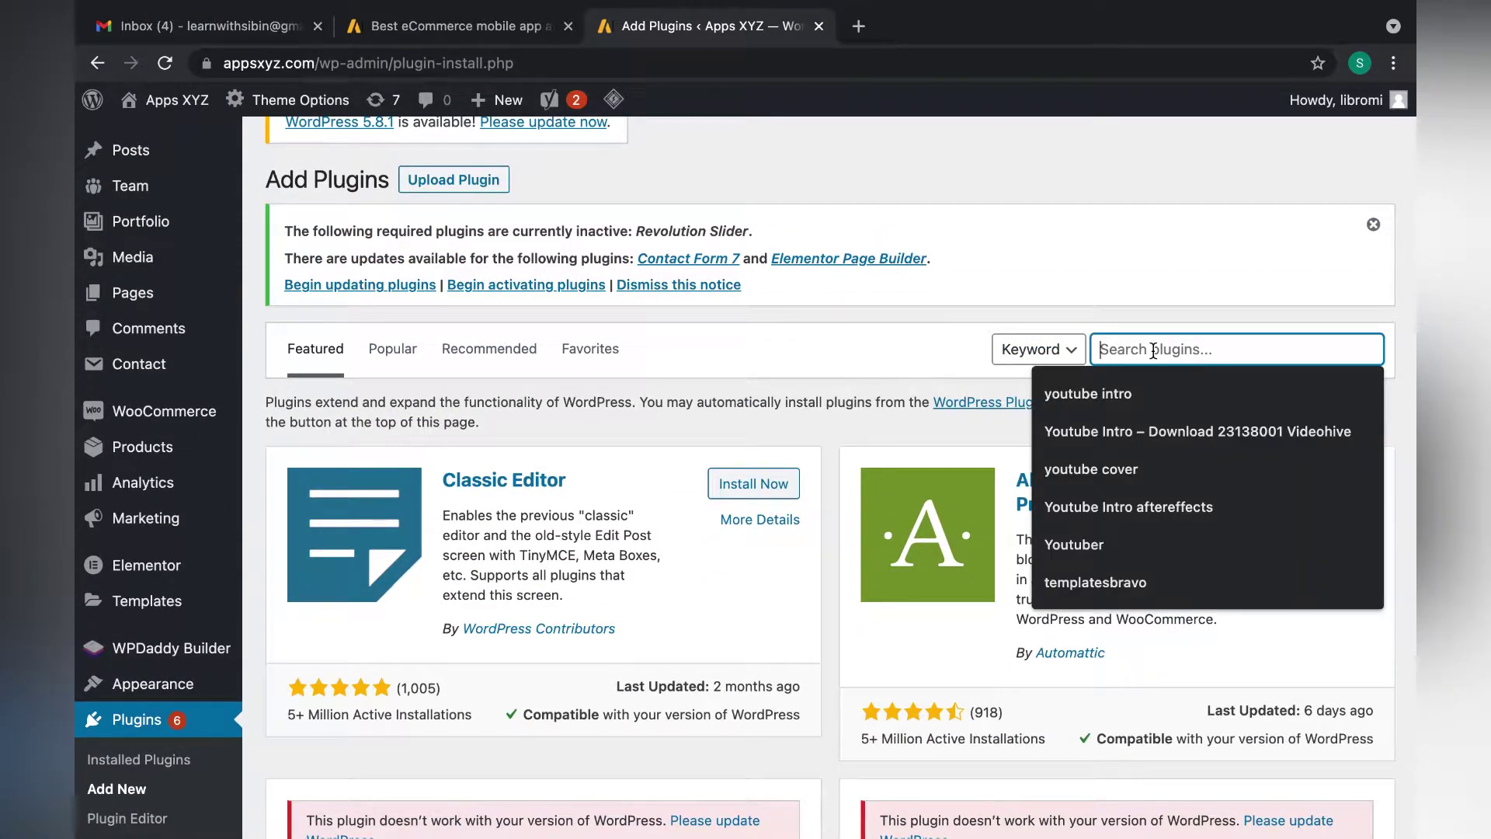
type("wp")
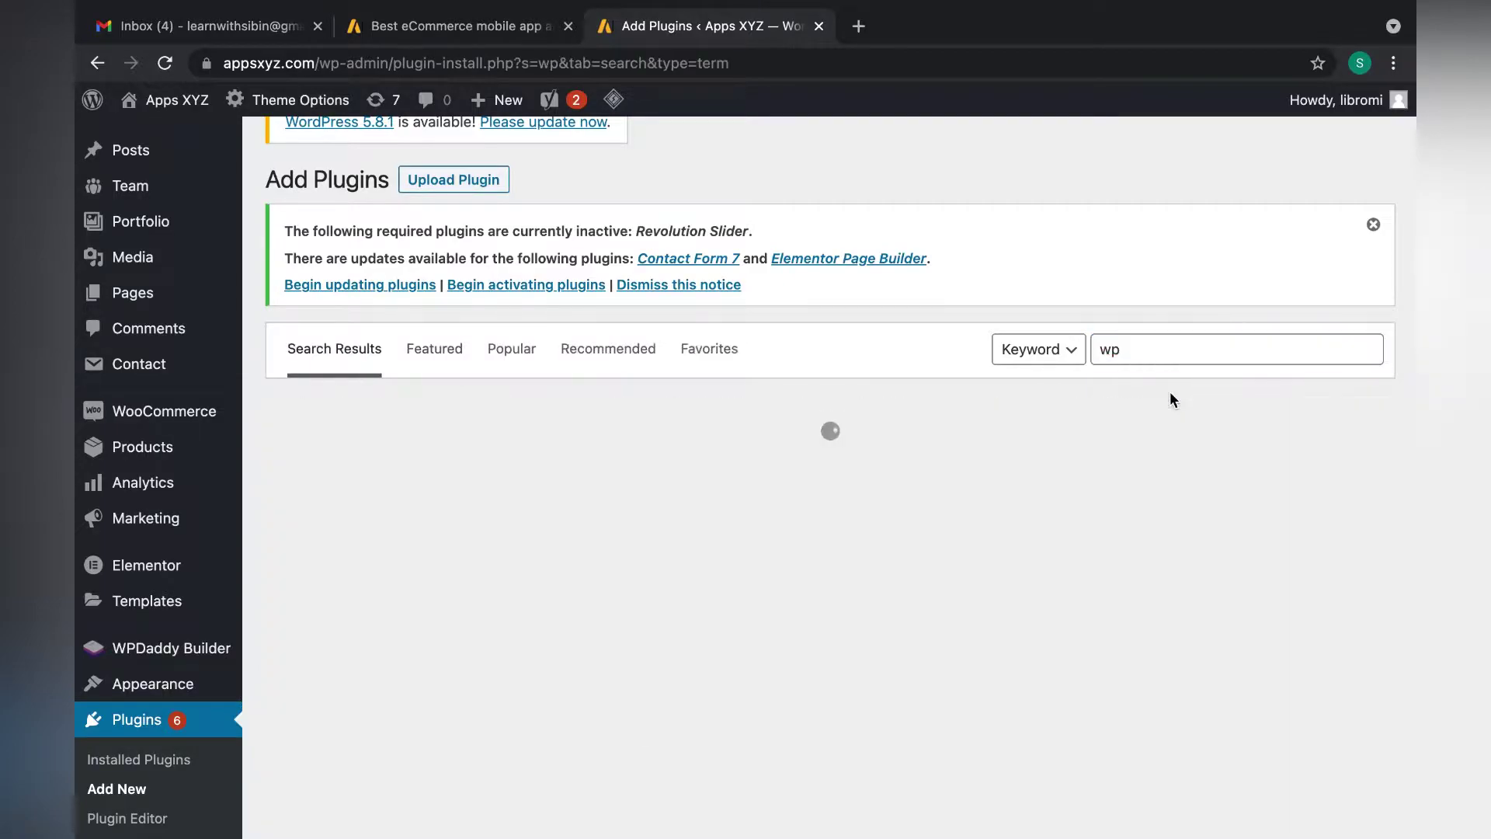
left_click(1192, 352)
left_click(1165, 394)
scroll(553, 641, "down", 2)
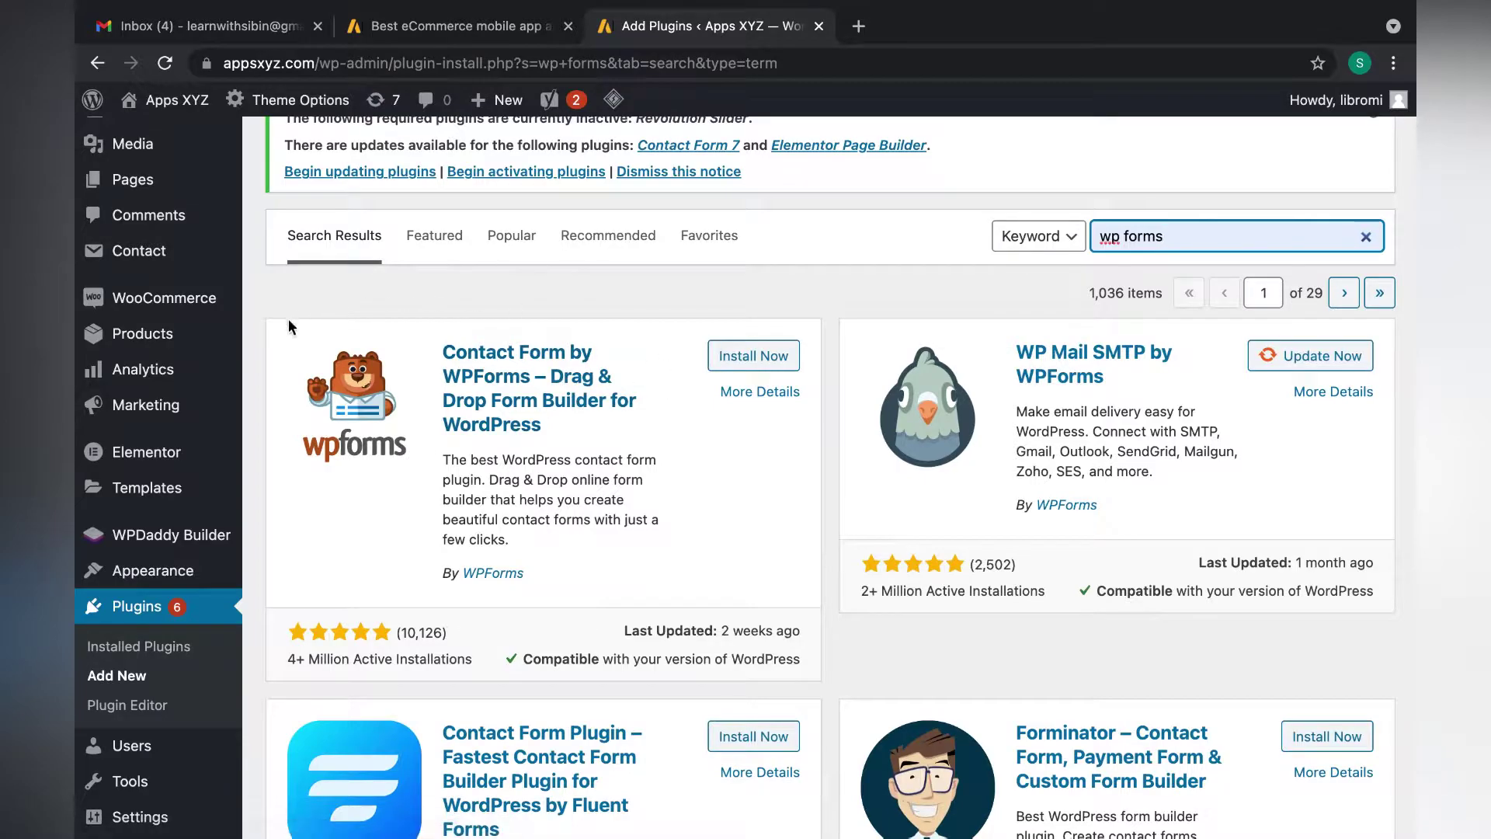
Install and activate the Contact Form by WPForms plugin.
scroll(615, 552, "up", 1)
left_click_drag(615, 551, 373, 668)
left_click(292, 674)
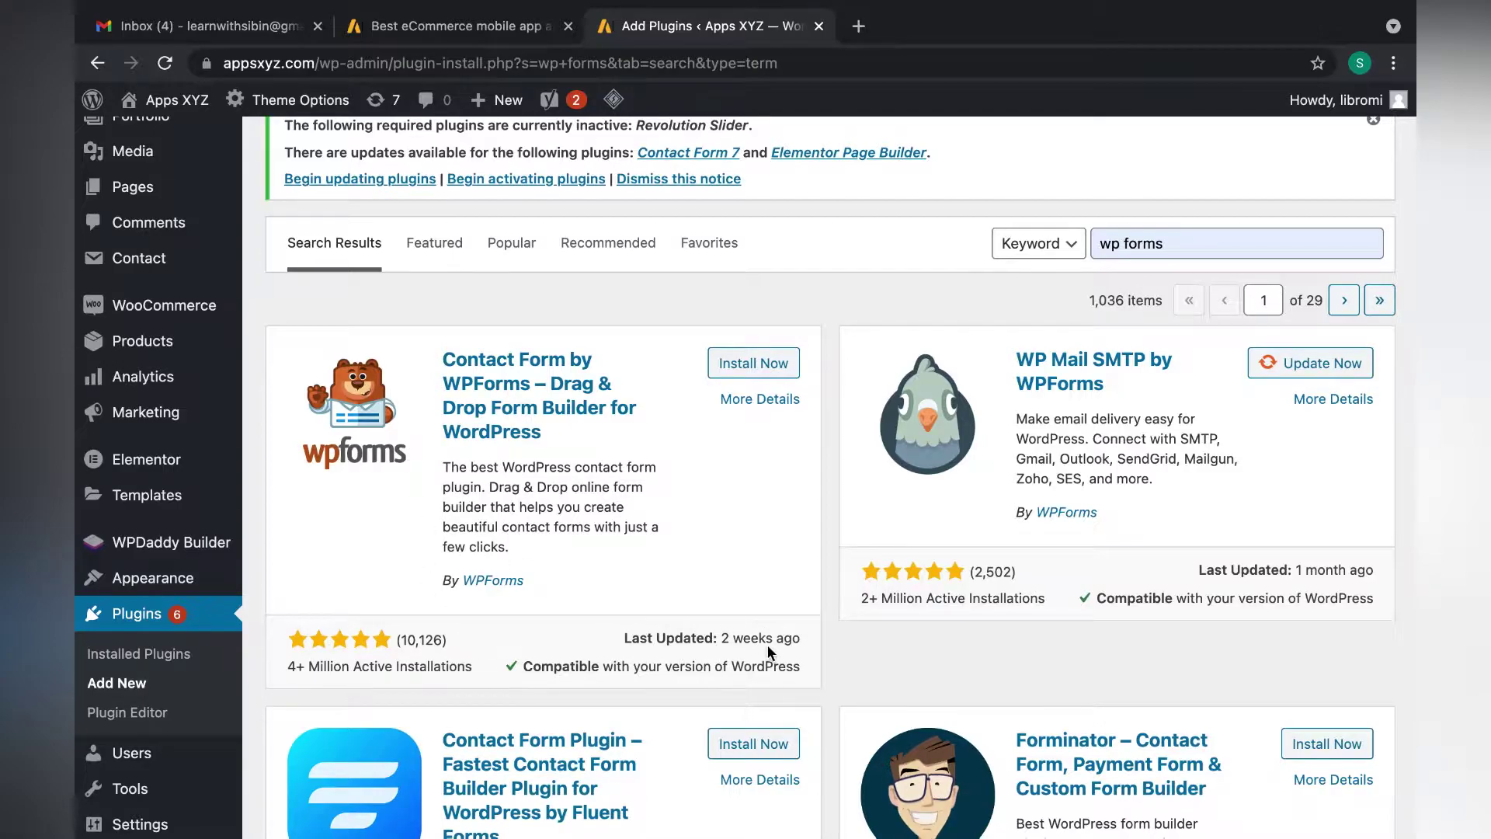
left_click_drag(789, 669, 520, 673)
left_click(518, 669)
scroll(518, 668, "up", 1)
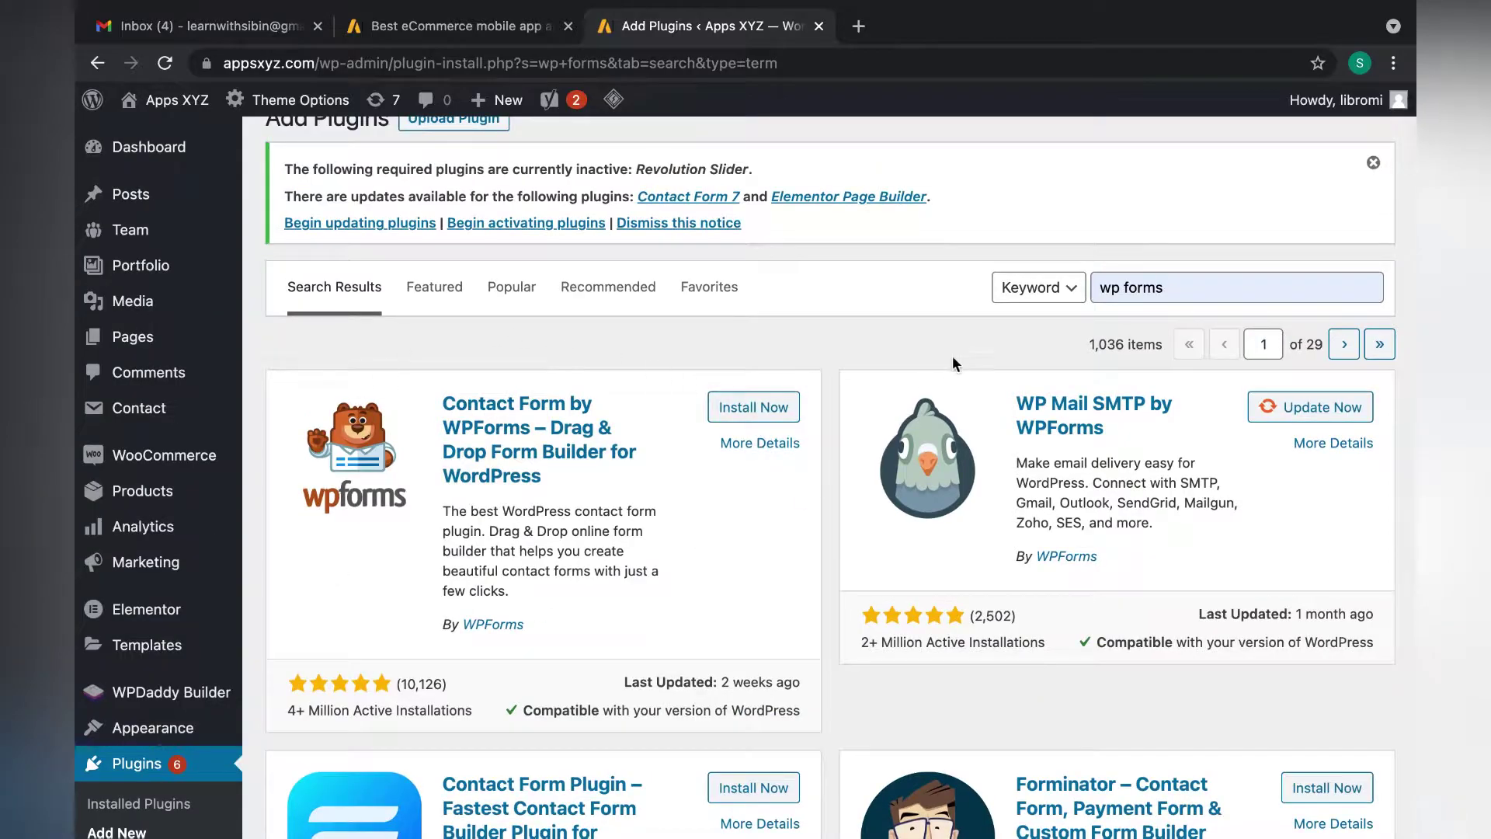
left_click(783, 409)
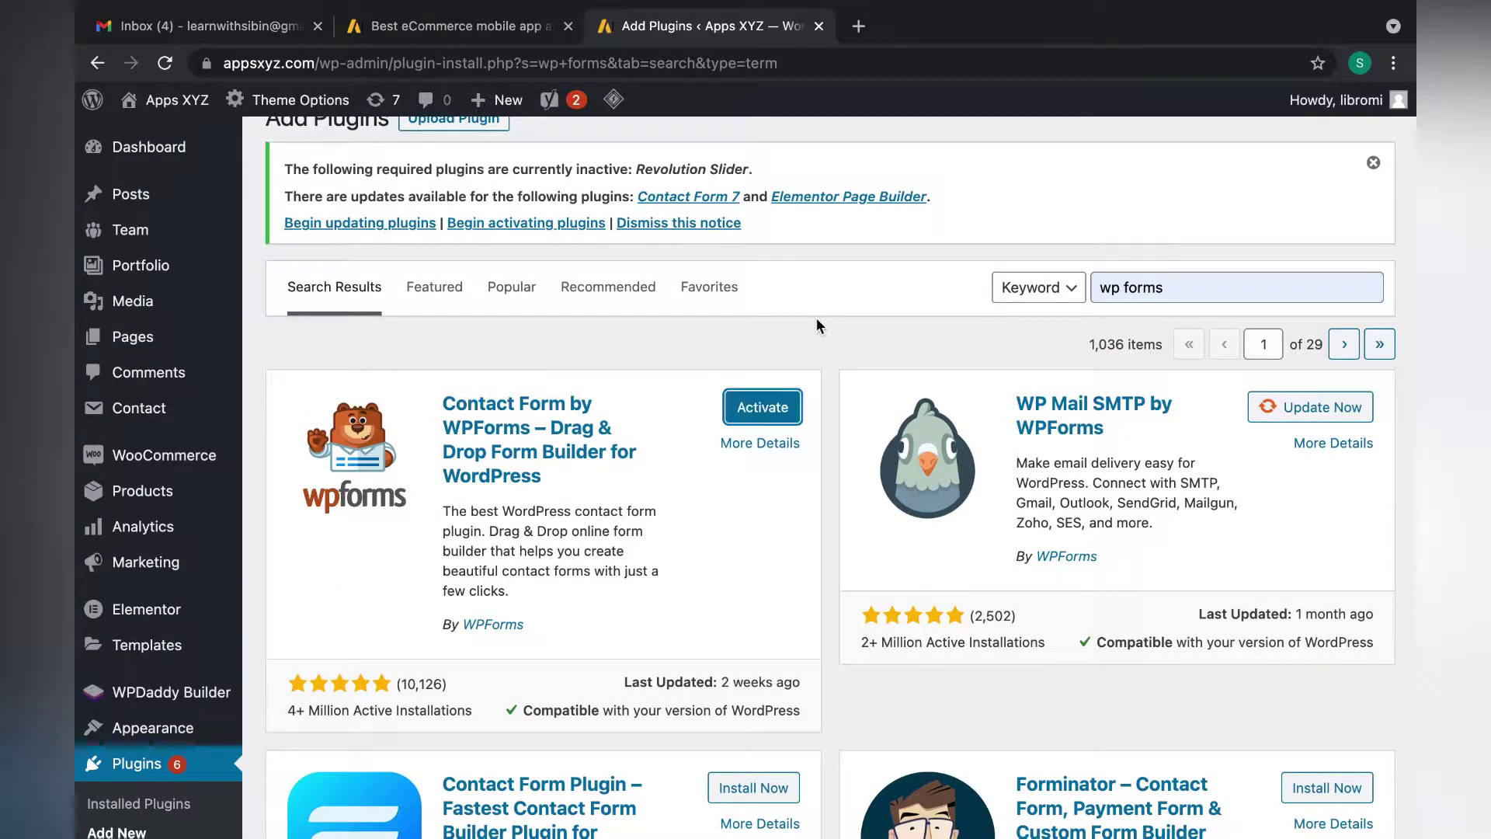
left_click(763, 418)
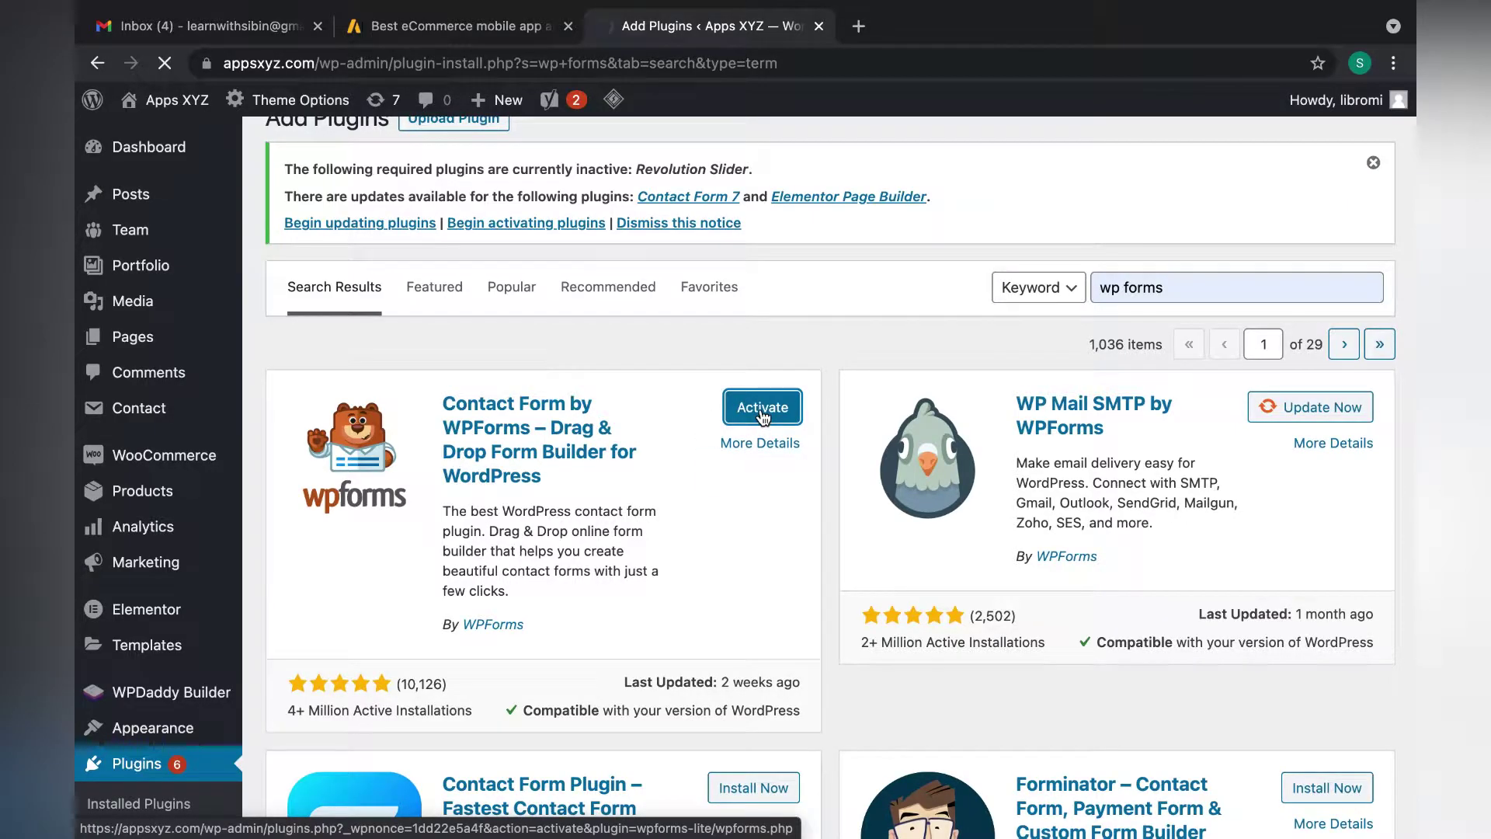
Open the WPForms overview of all forms and start creating a new form.
scroll(858, 646, "down", 6)
scroll(432, 290, "up", 4)
scroll(432, 291, "down", 5)
scroll(433, 291, "down", 1)
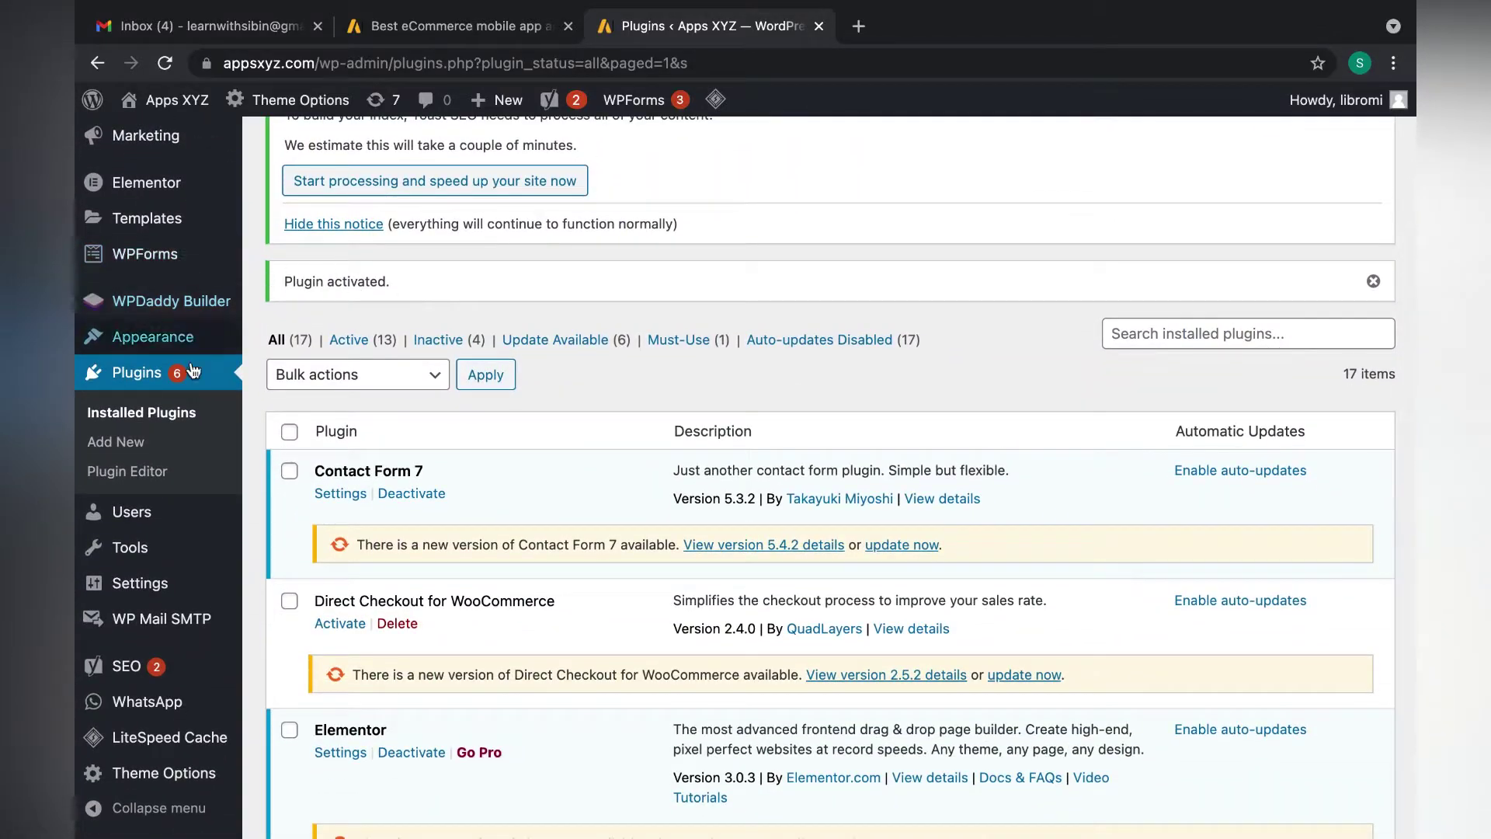
mouse_move(122, 272)
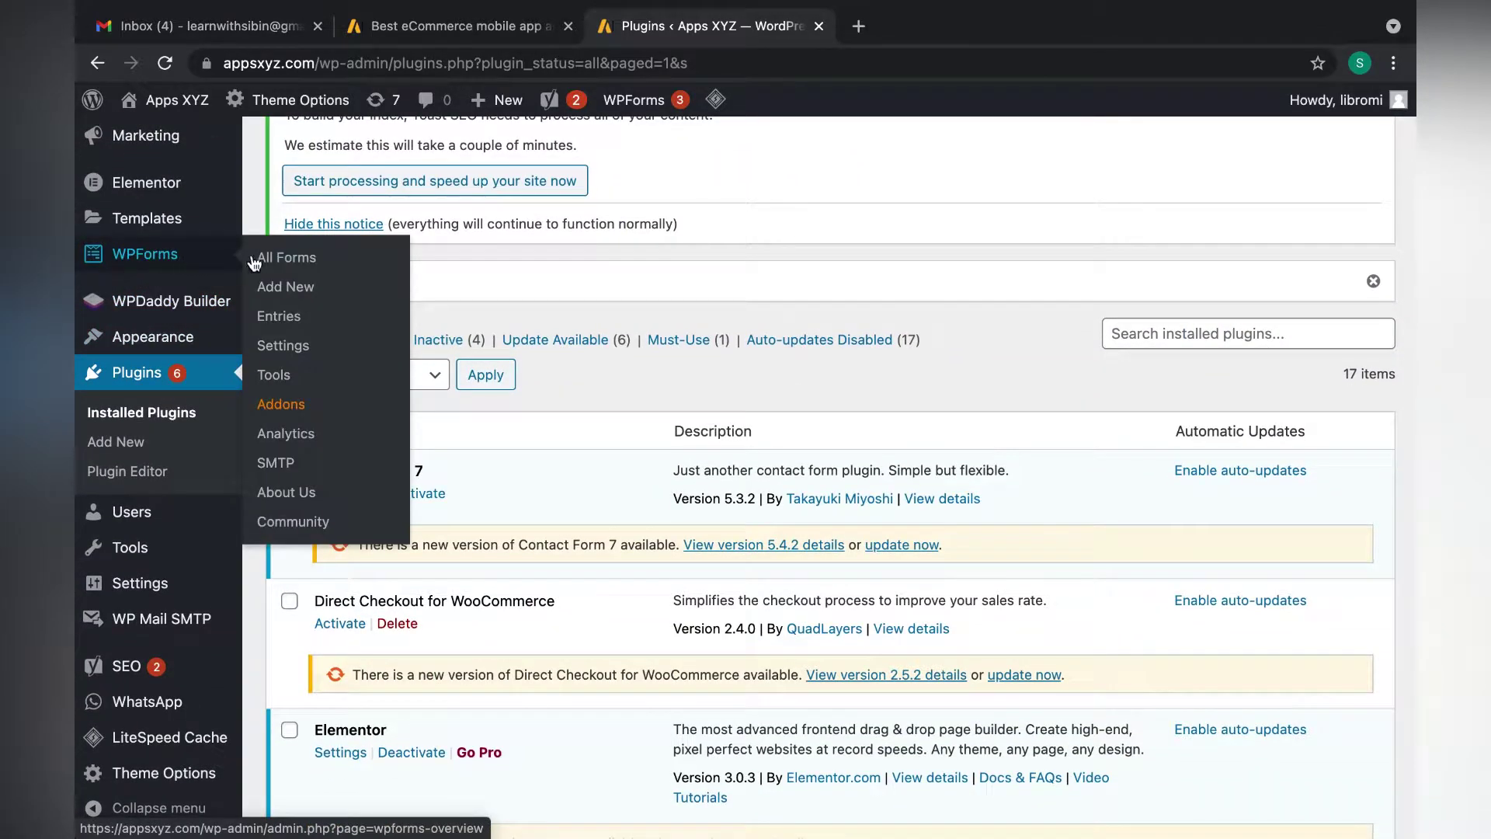
left_click(299, 259)
scroll(645, 384, "down", 7)
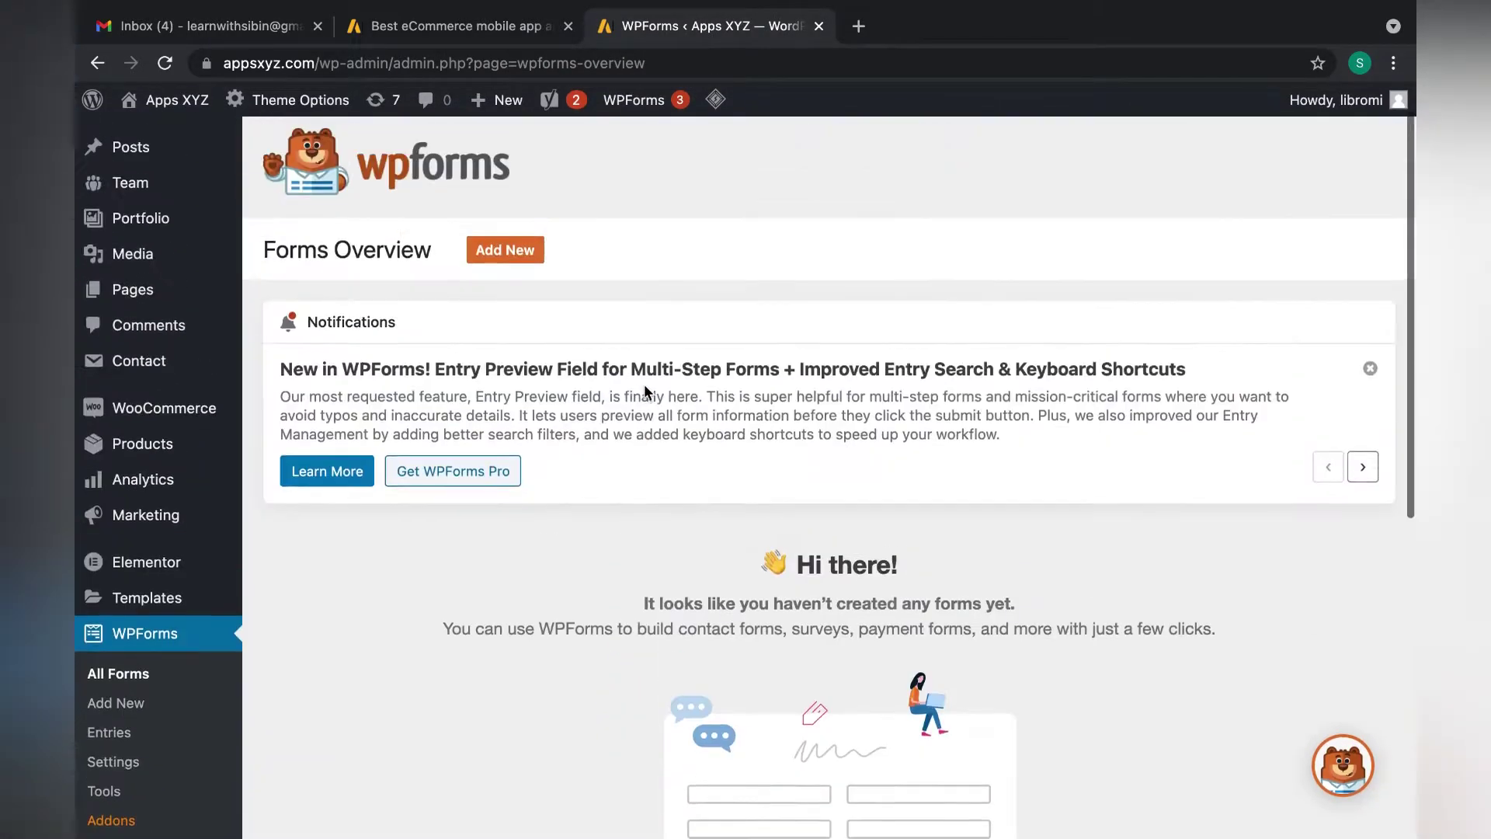
scroll(645, 383, "down", 7)
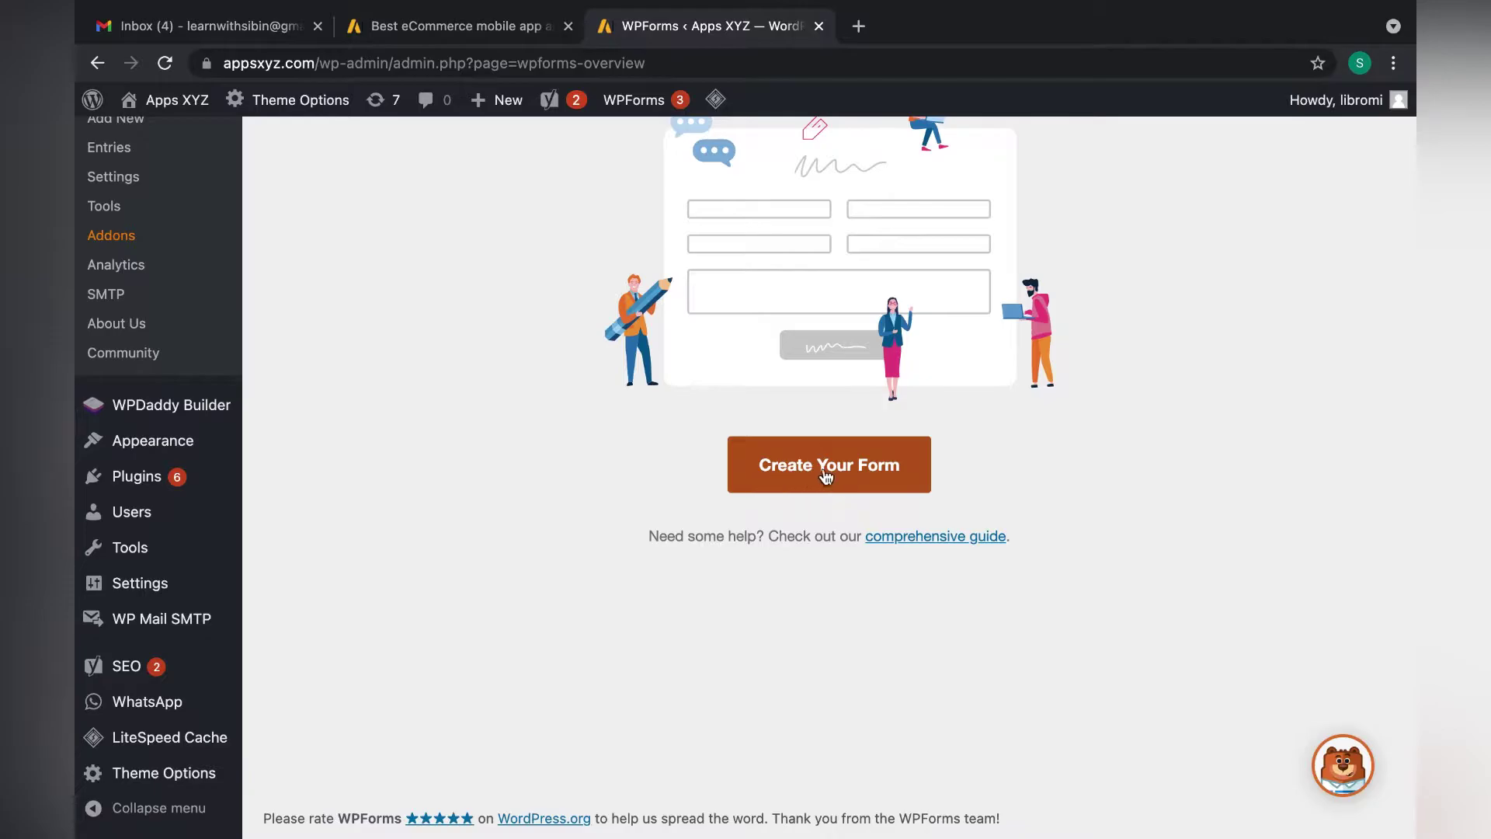
left_click(856, 475)
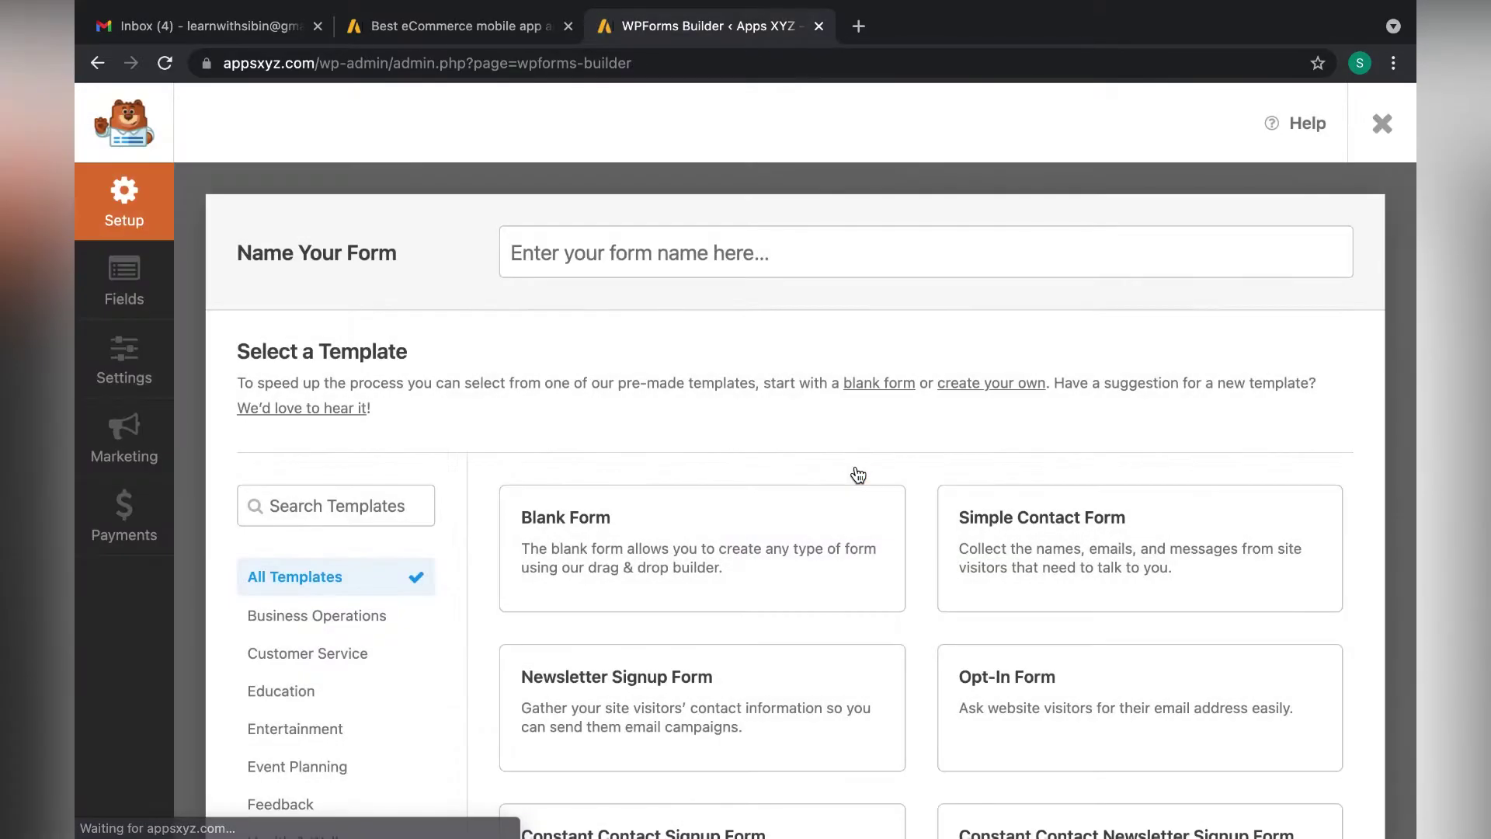
Name the form "contact form sample" and create it from the Simple Contact Form template.
left_click(706, 242)
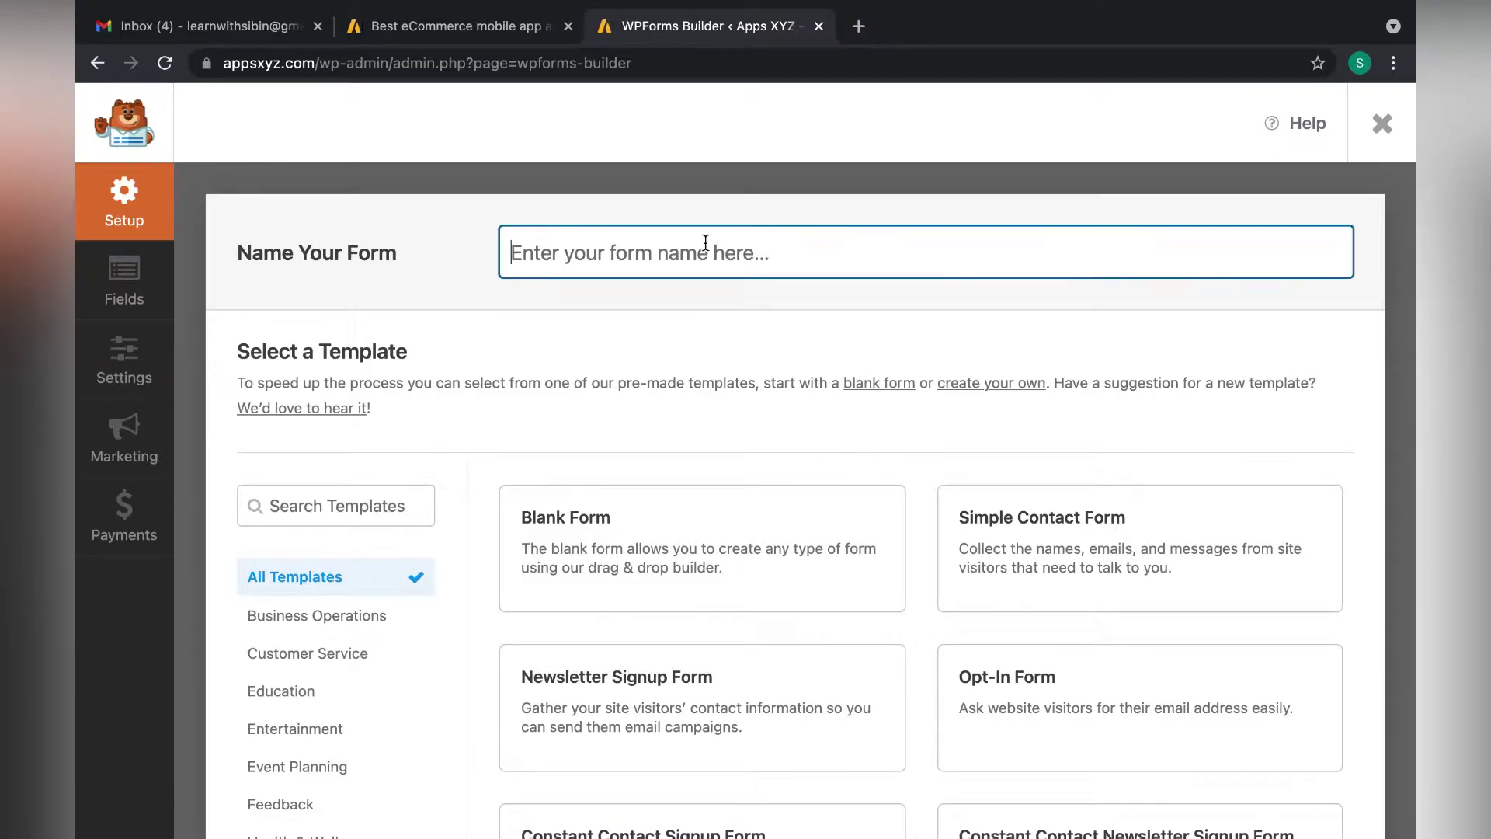
type("contact form")
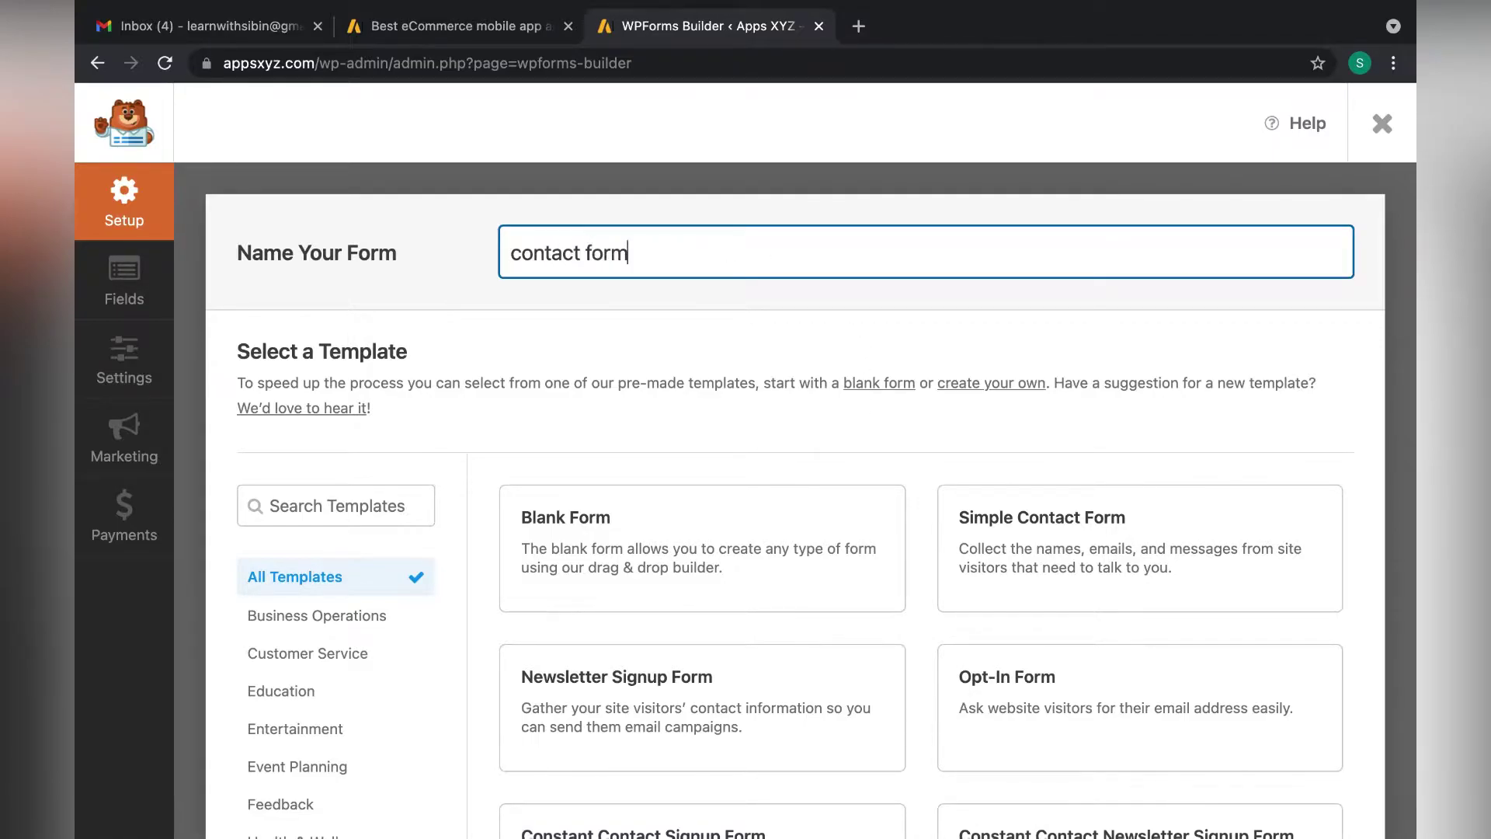
type(" sample")
scroll(870, 333, "down", 3)
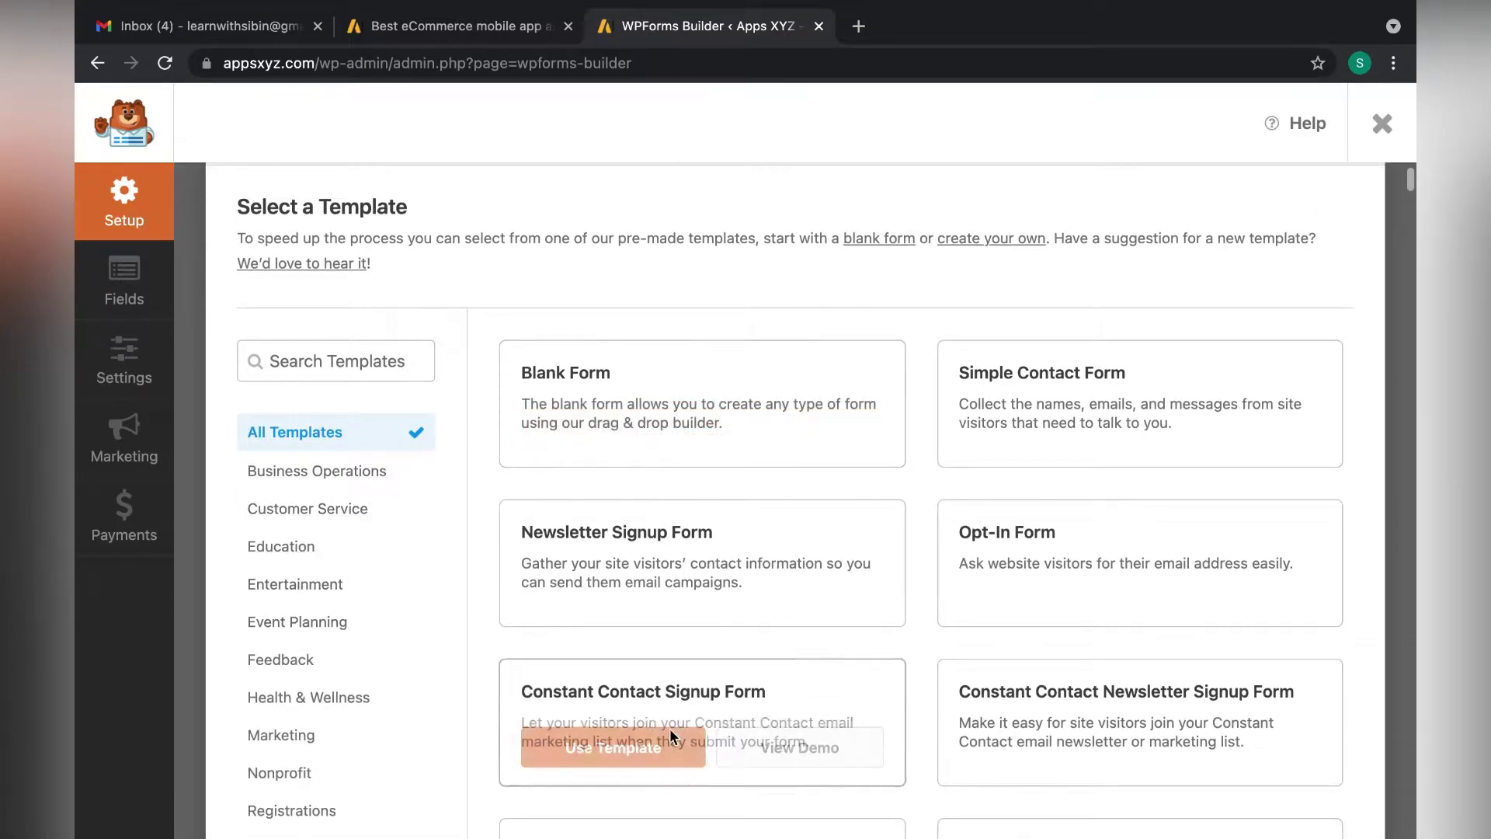
scroll(683, 267, "down", 1)
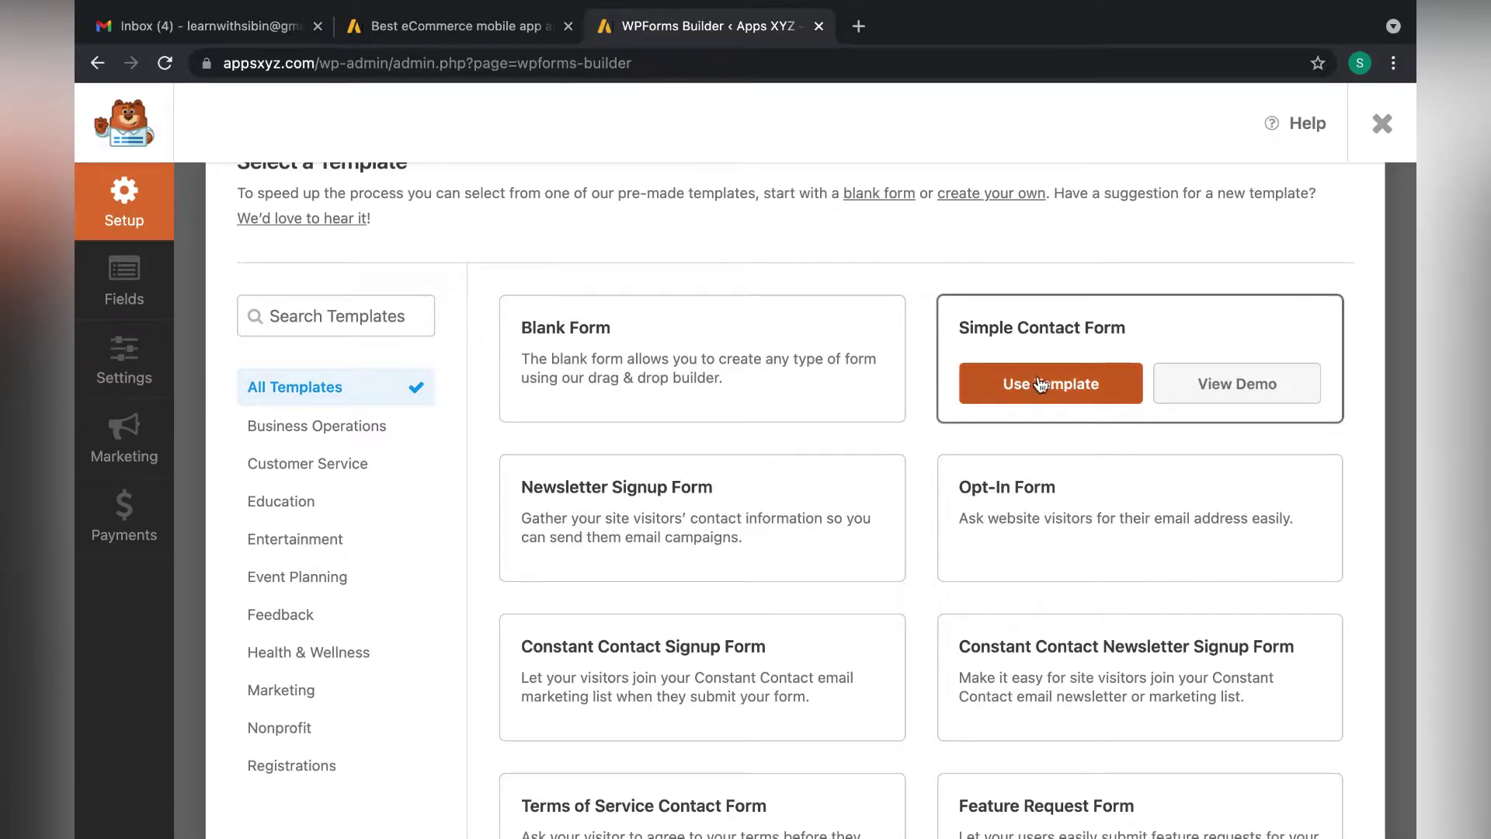
left_click(1060, 382)
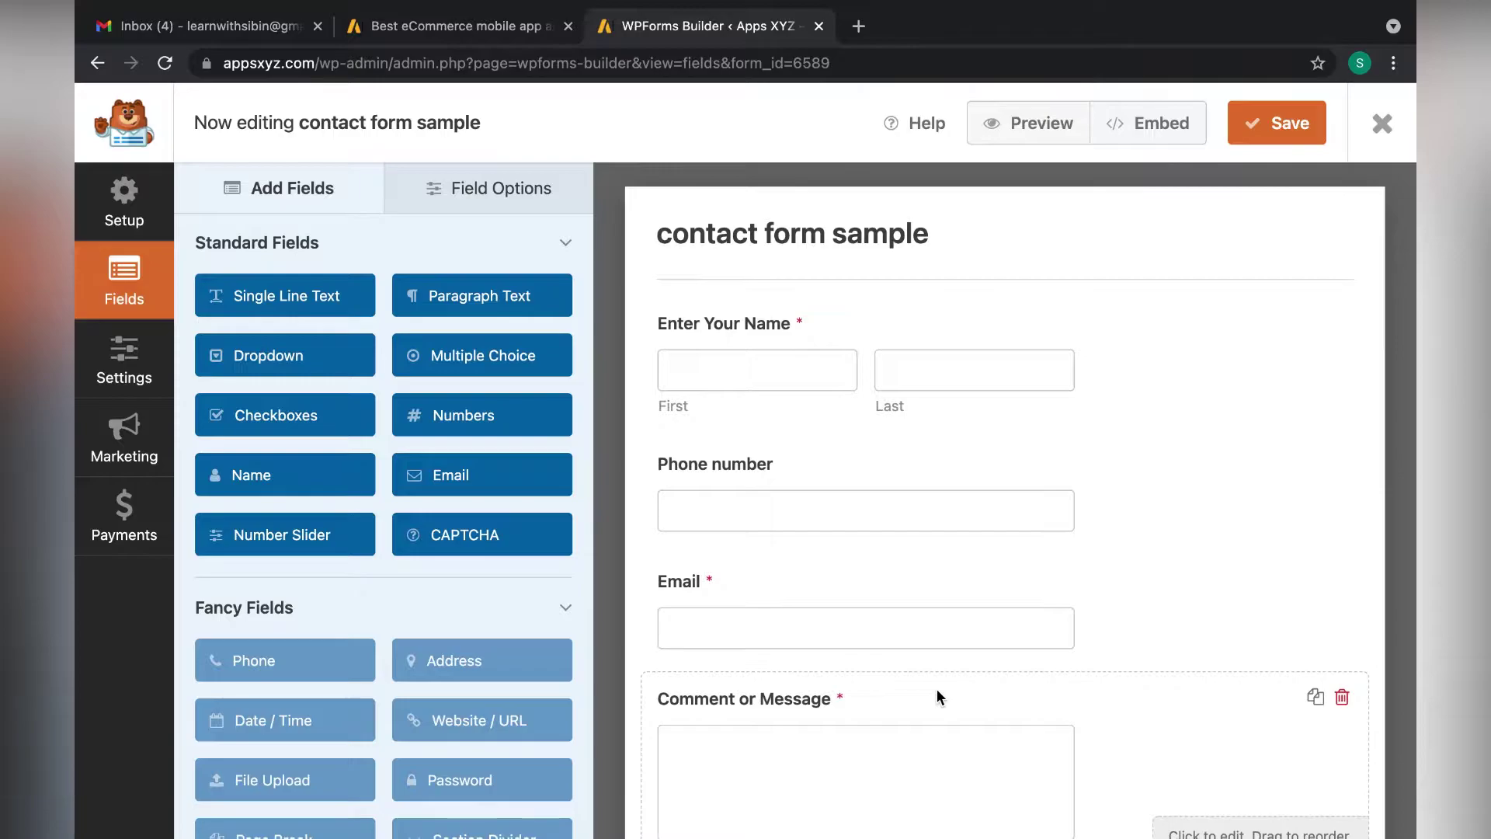
Change the label of the Enter Your Name field to "Name" and set its format to Simple.
scroll(937, 688, "down", 3)
scroll(937, 688, "up", 3)
scroll(936, 688, "down", 1)
scroll(936, 688, "down", 2)
scroll(958, 679, "up", 3)
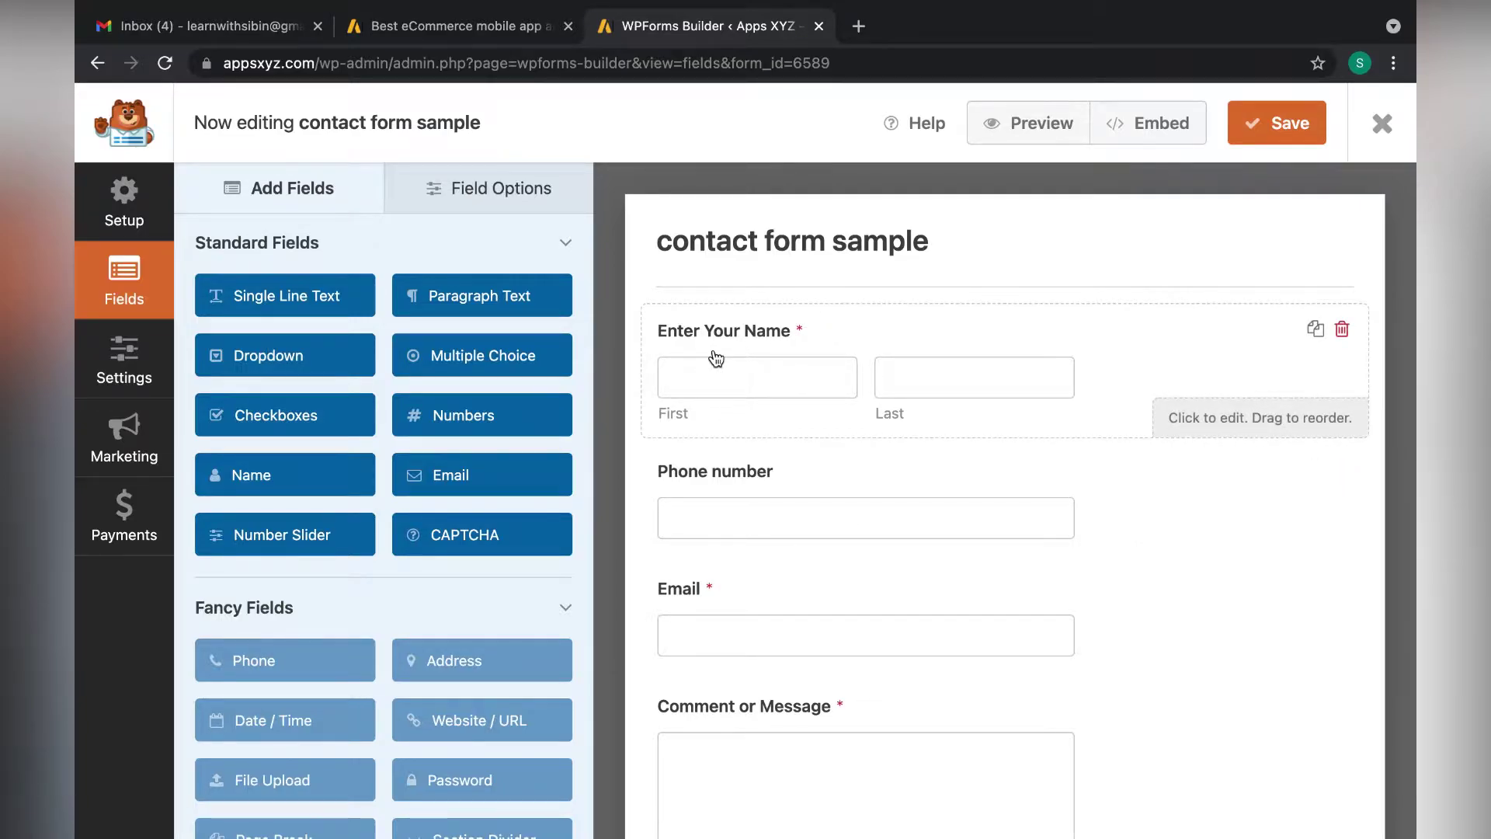
left_click(1168, 343)
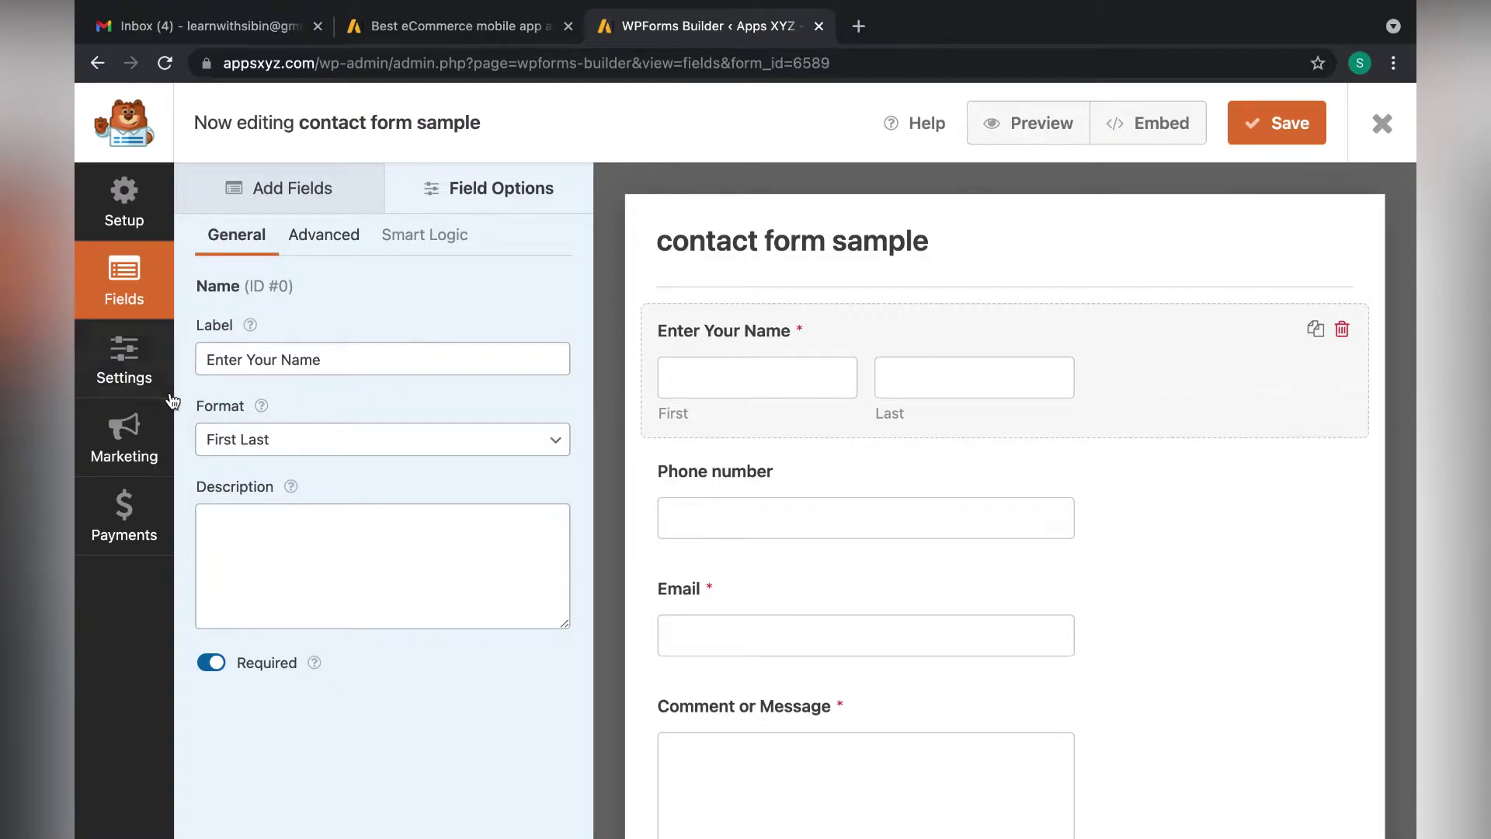
triple_click(325, 360)
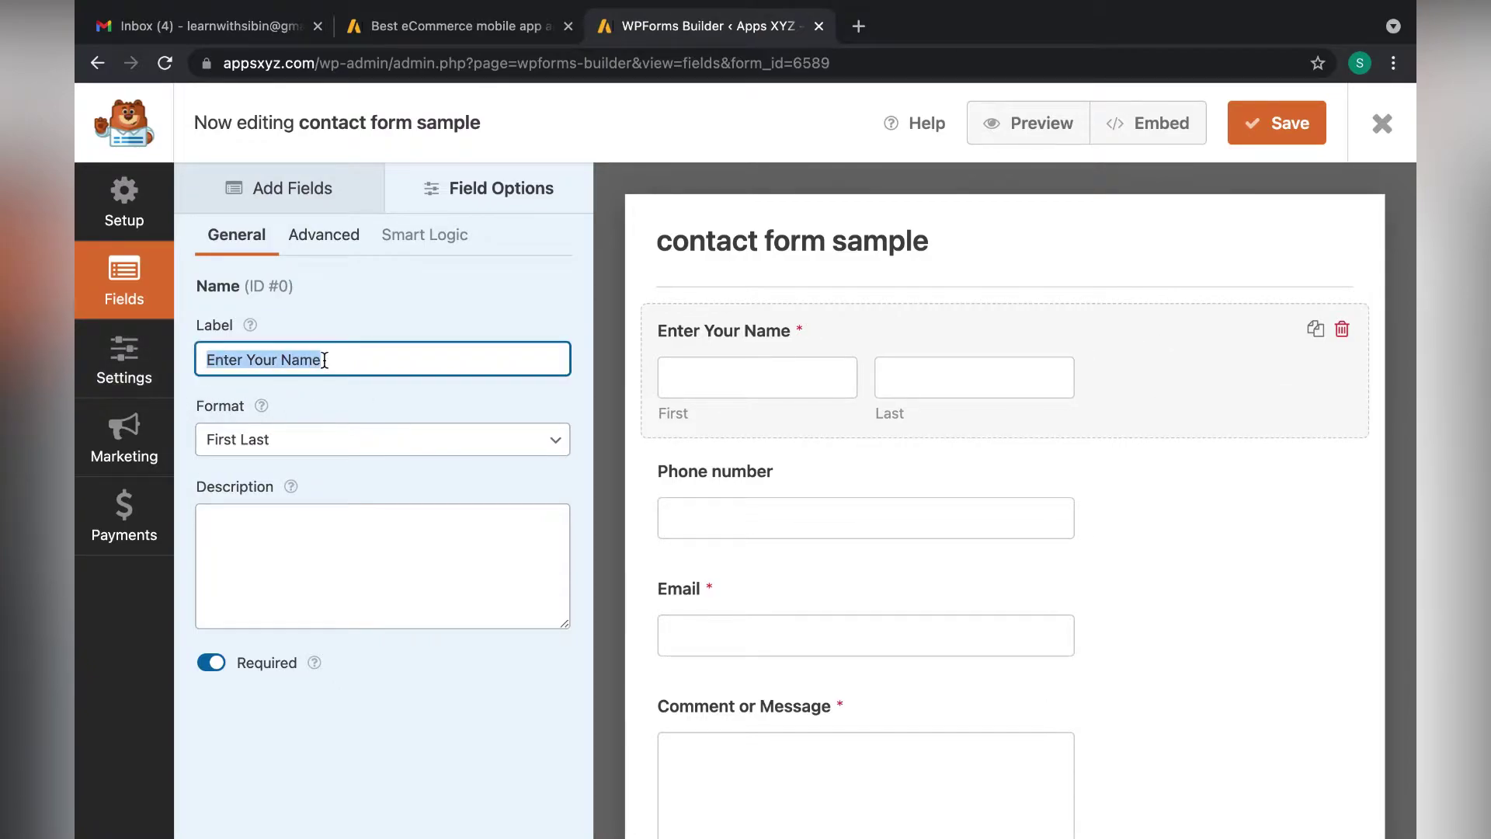
type("Name")
left_click(521, 310)
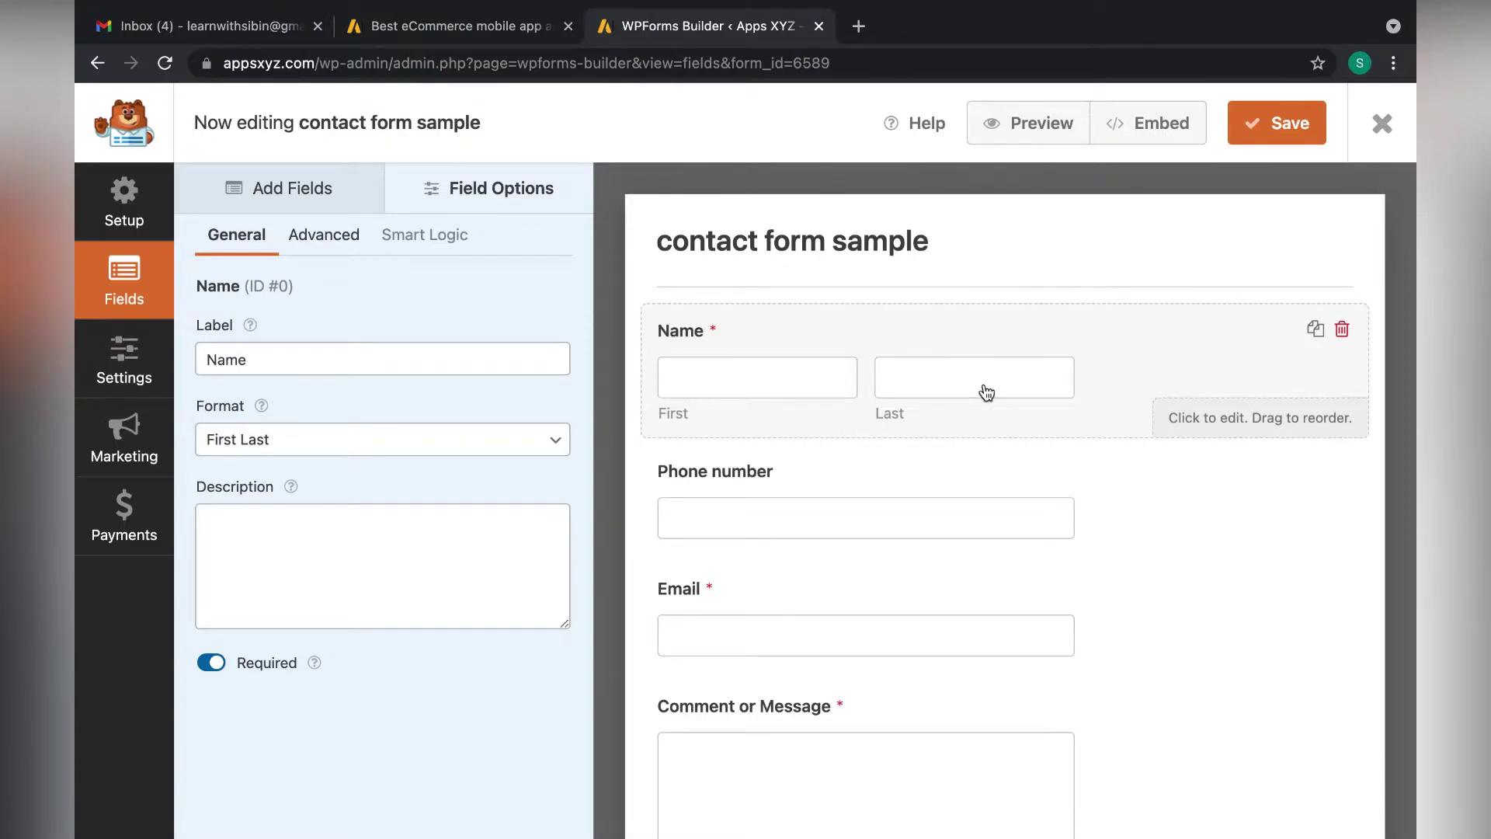
left_click(350, 439)
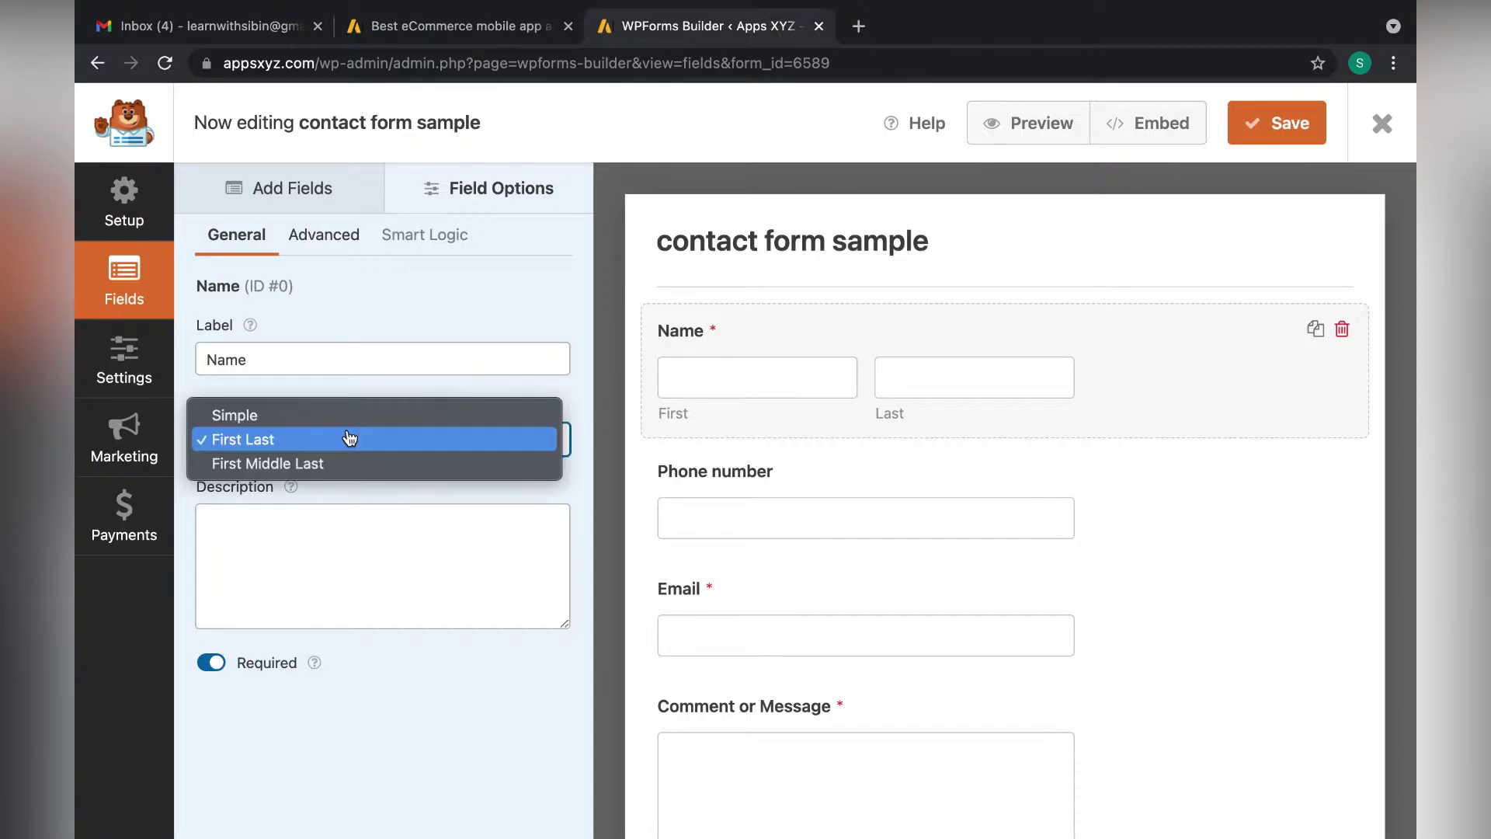
left_click(293, 415)
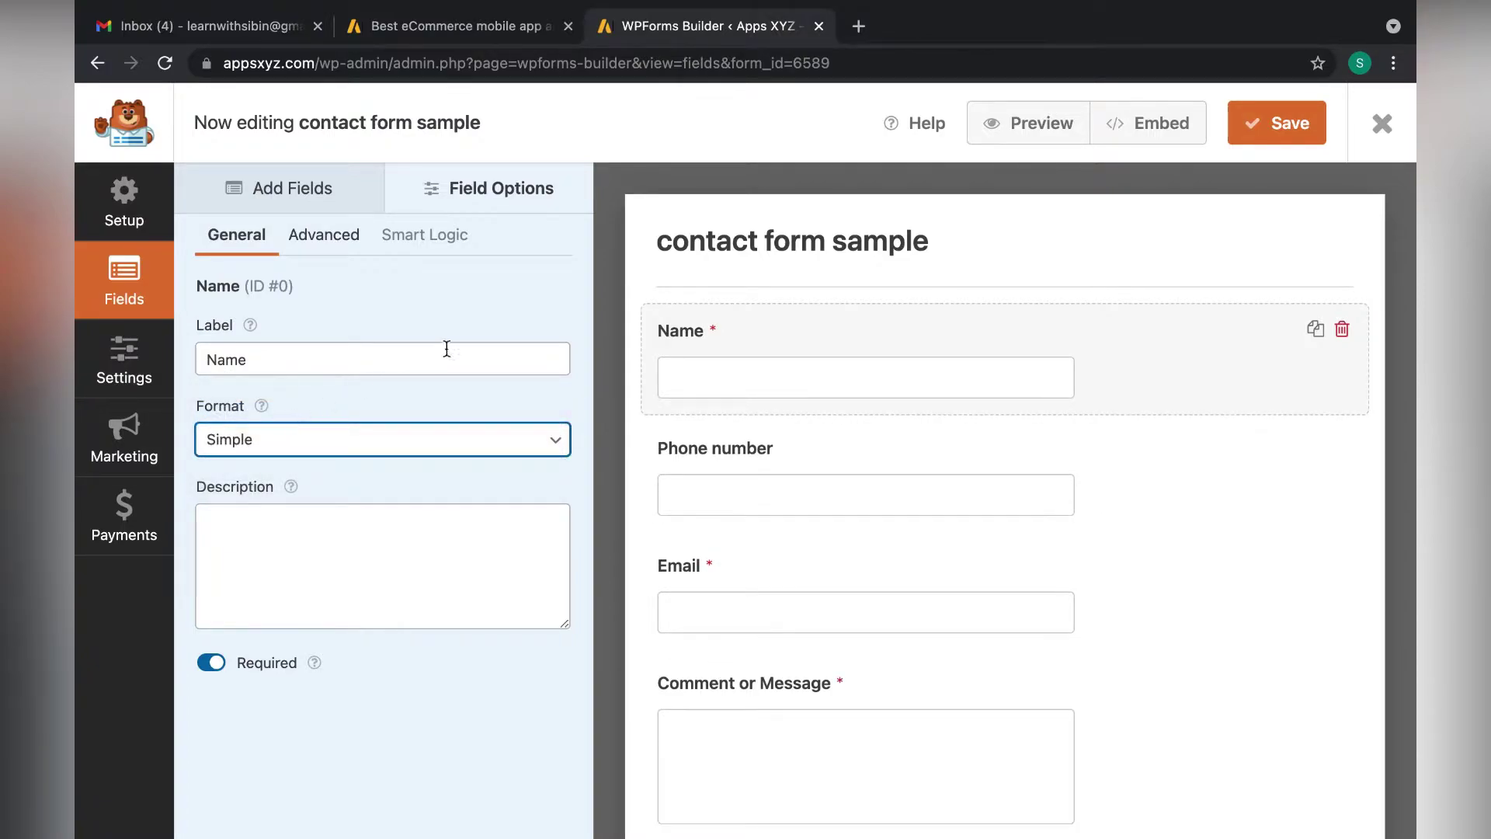
Try the First Middle Last format and the optional setting on the Name field, restoring Simple and Required.
left_click(455, 433)
left_click(407, 486)
left_click(437, 436)
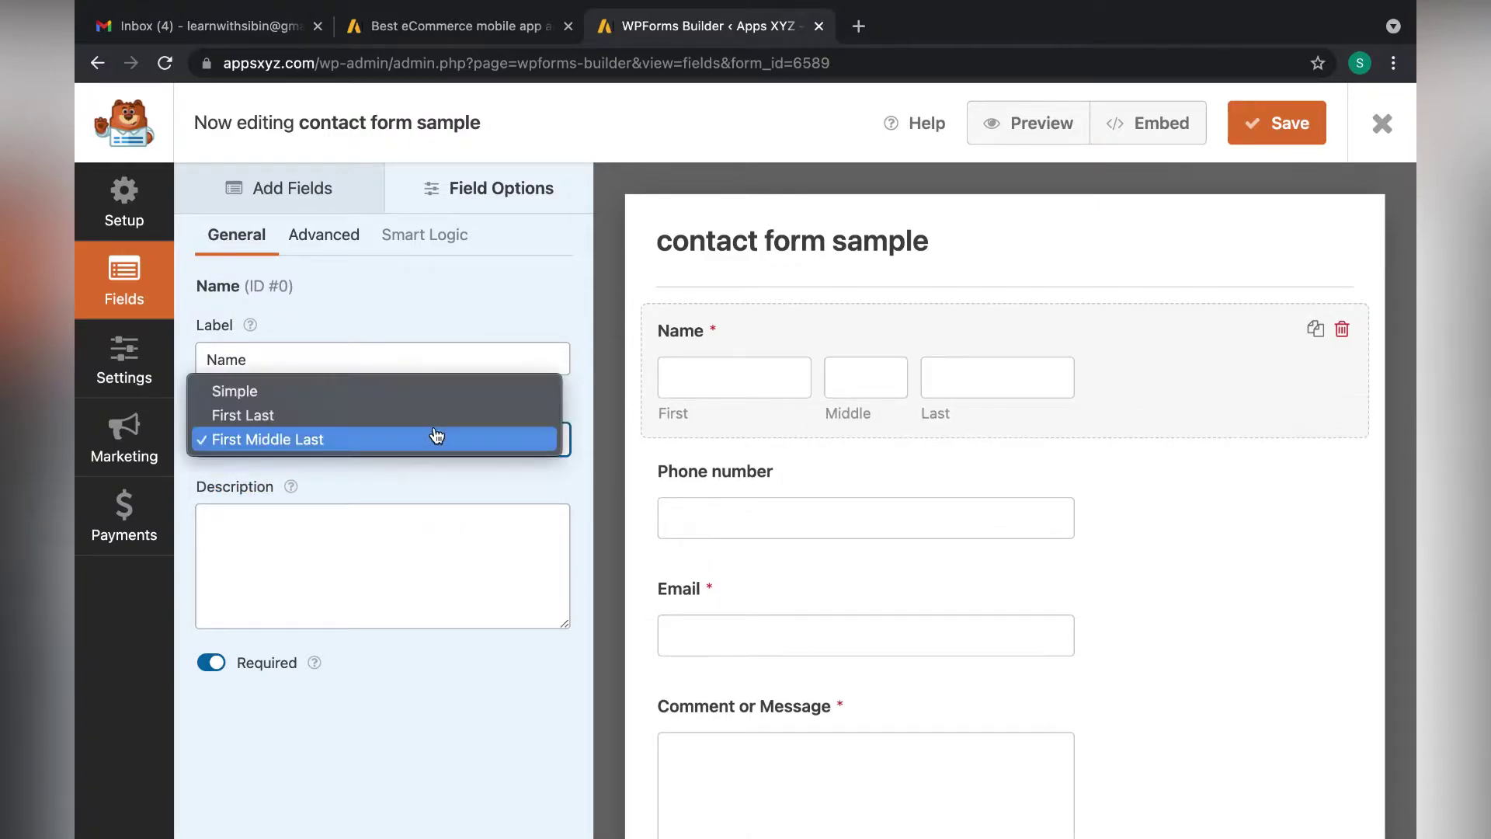
left_click(304, 392)
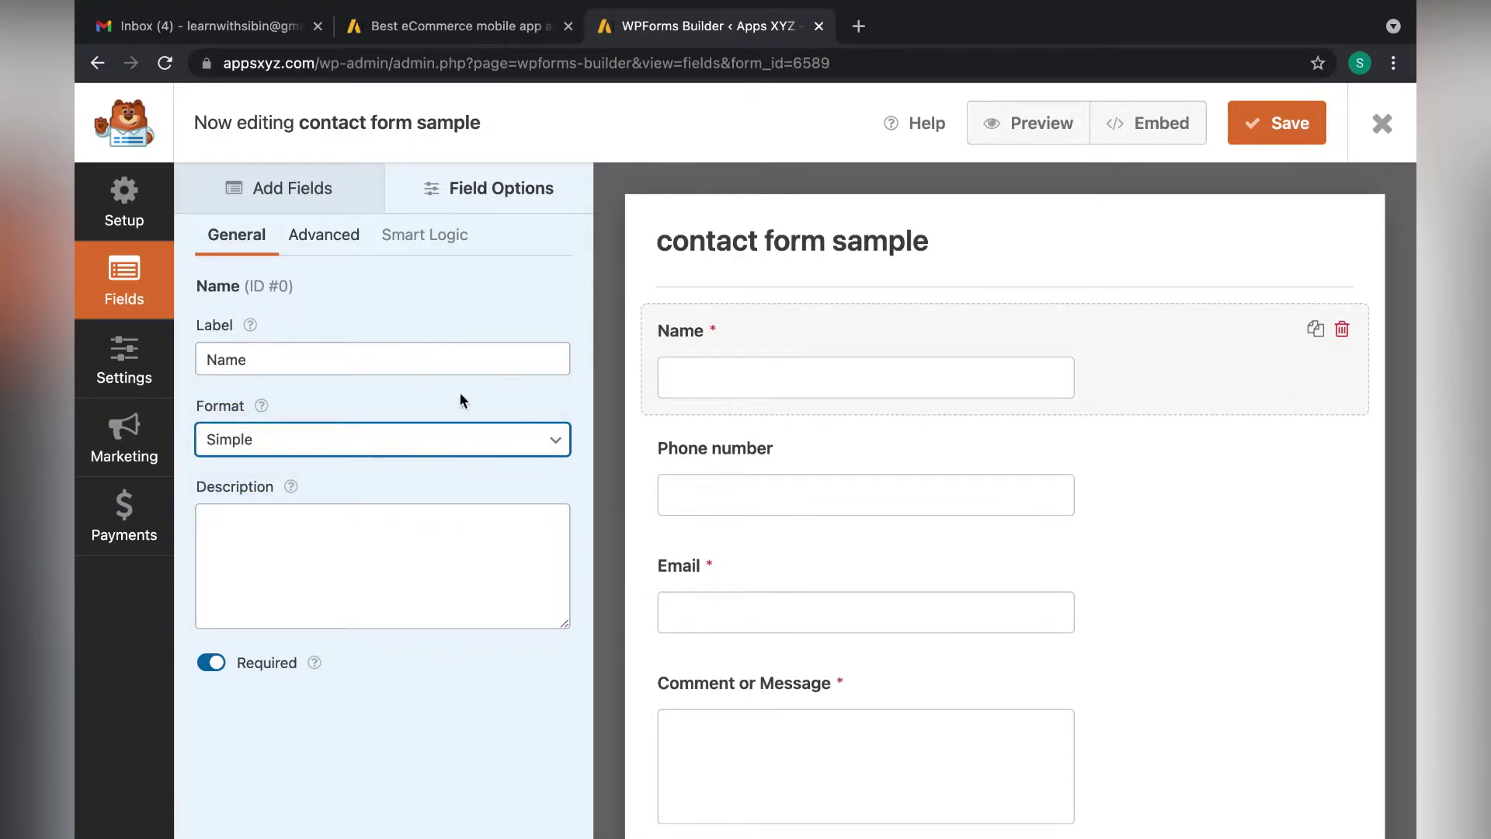
left_click(213, 663)
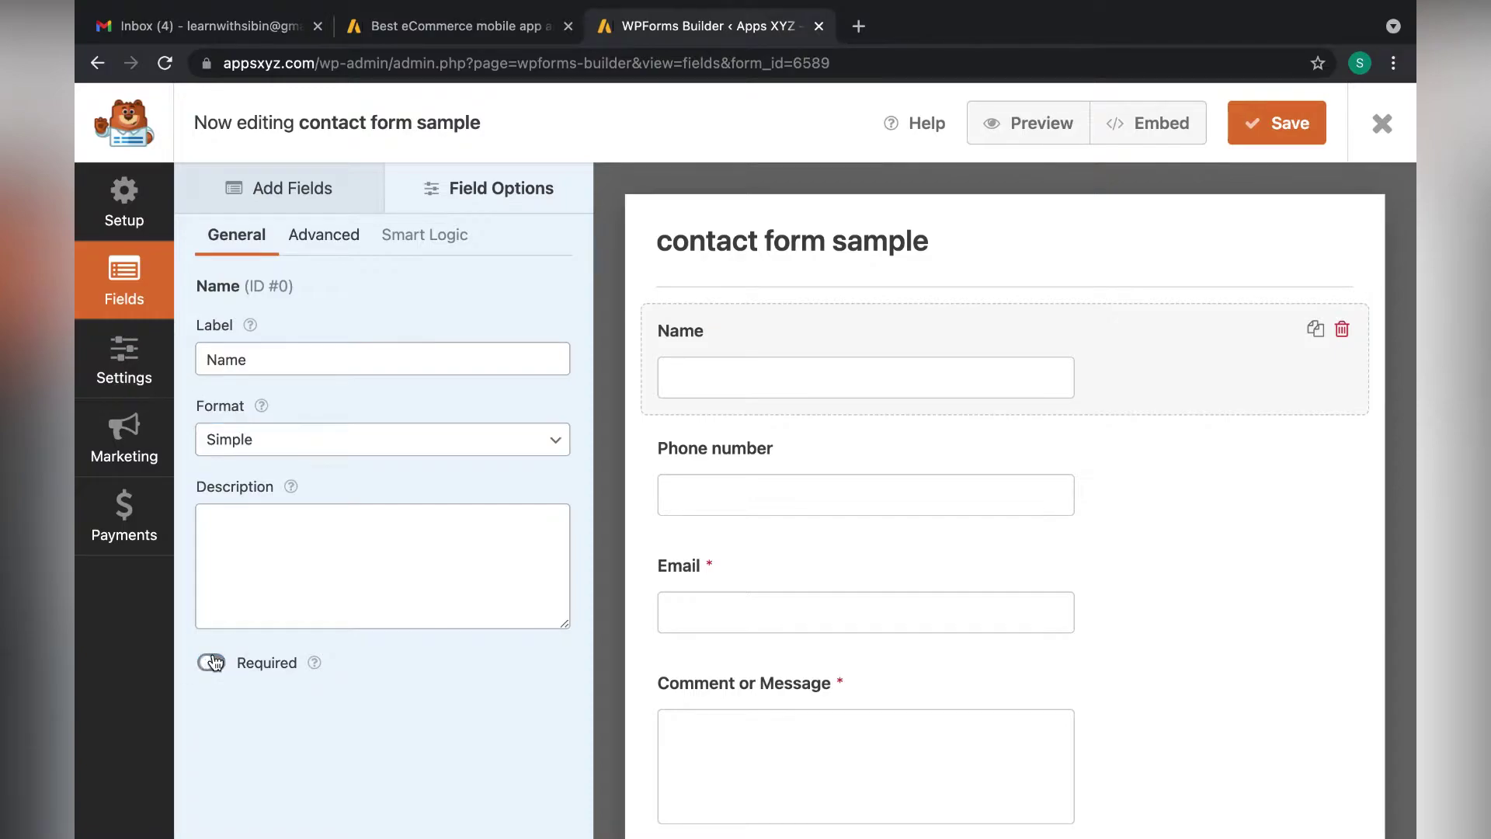
left_click(212, 663)
Add a Checkboxes field between the Phone number and Email fields of the form.
left_click(323, 190)
scroll(817, 511, "down", 1)
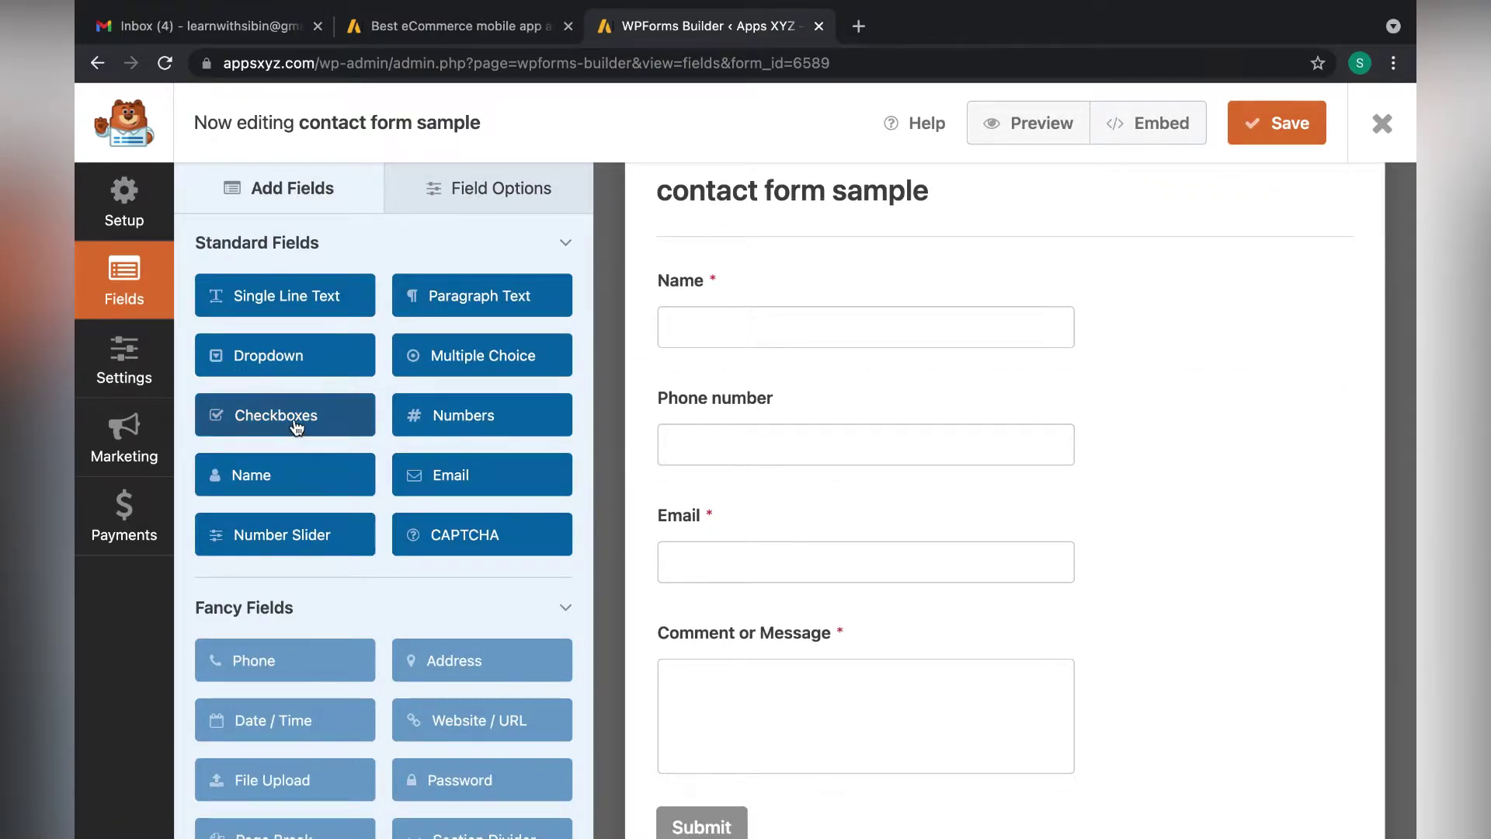
left_click_drag(296, 425, 910, 550)
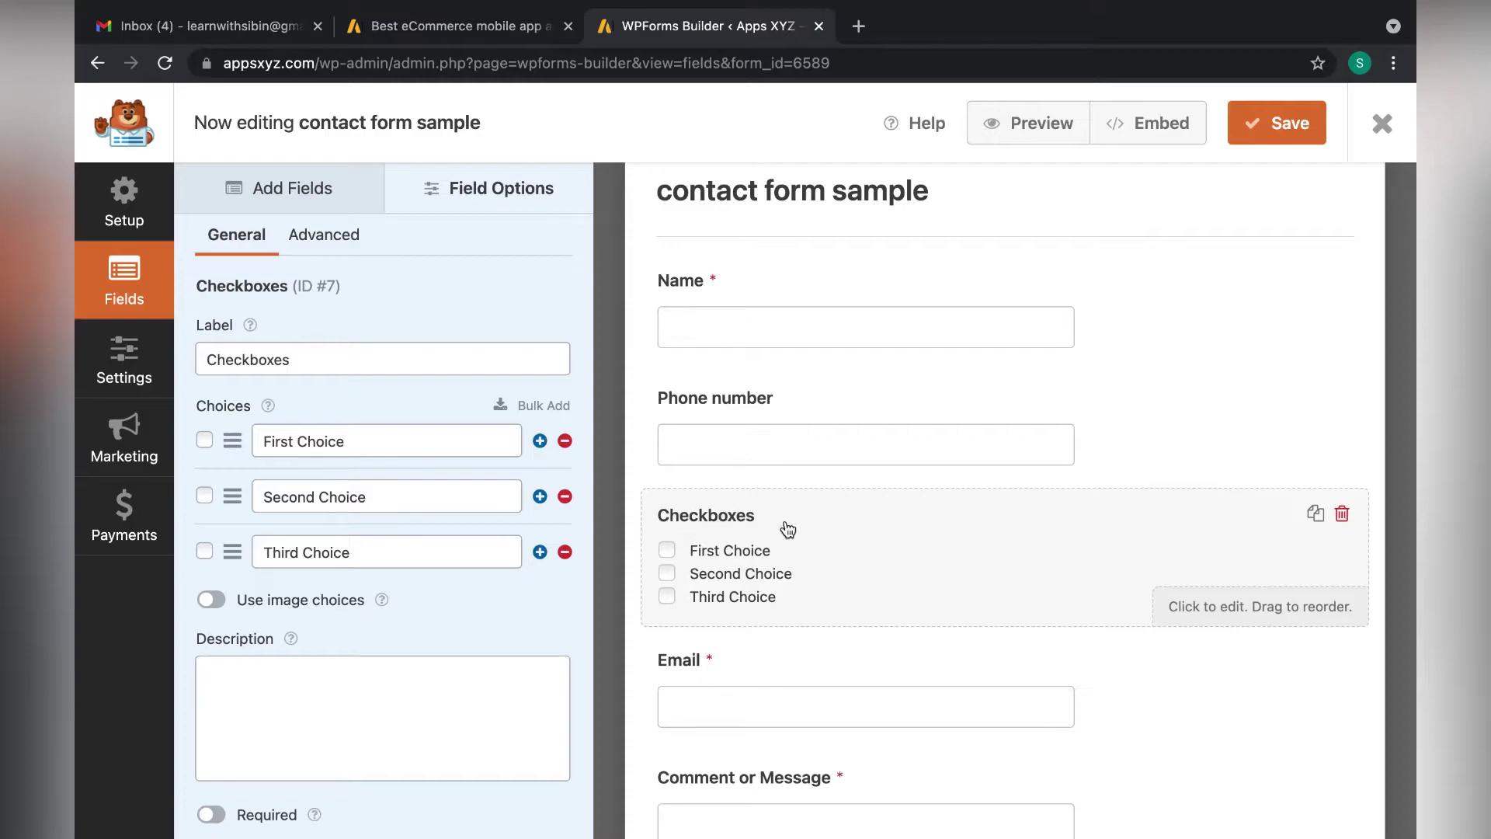
Change the label of the Checkboxes field to "Services You are looking for".
triple_click(409, 347)
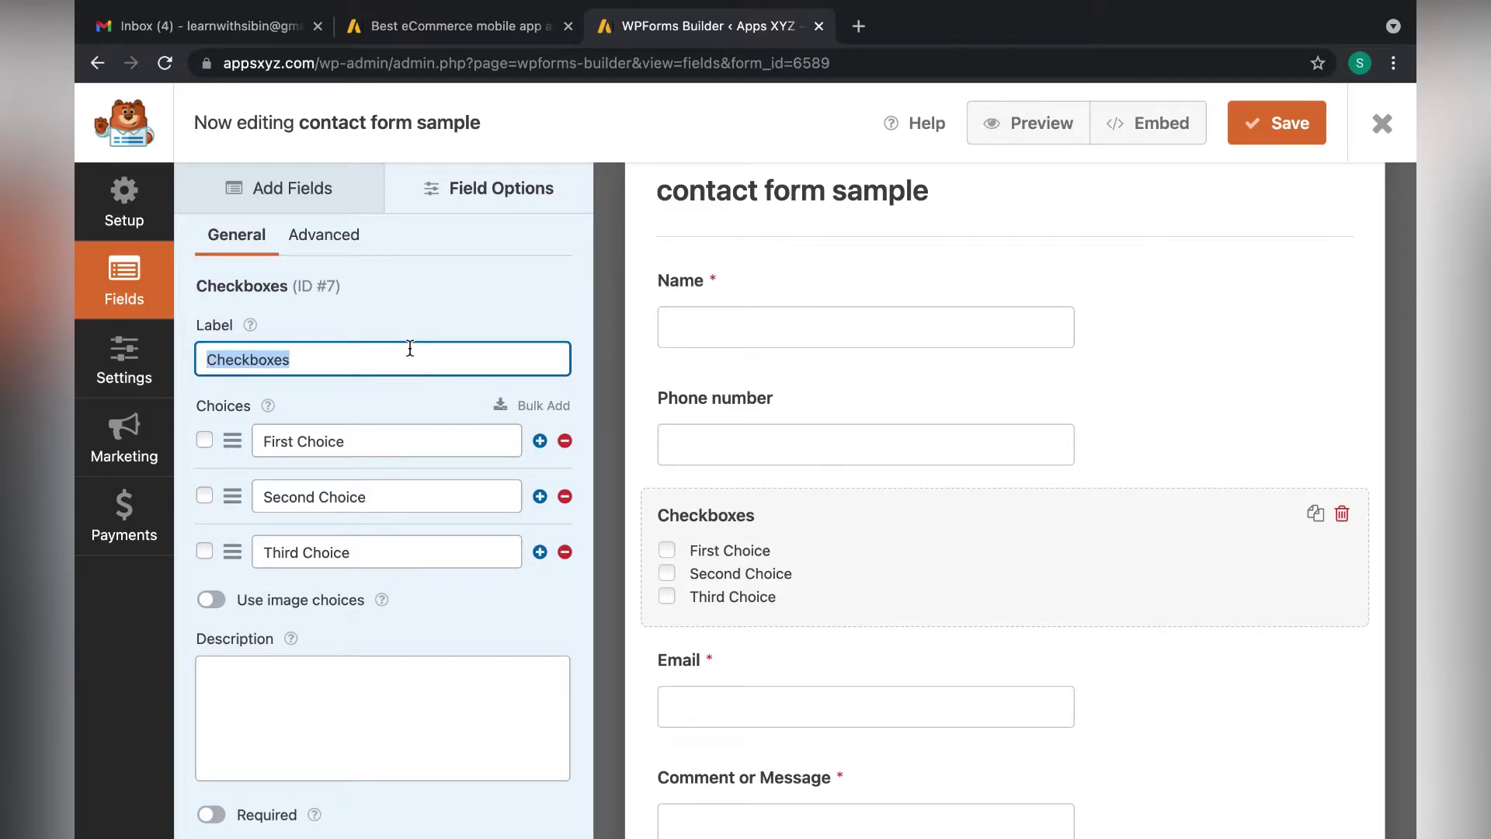
type("Services Y")
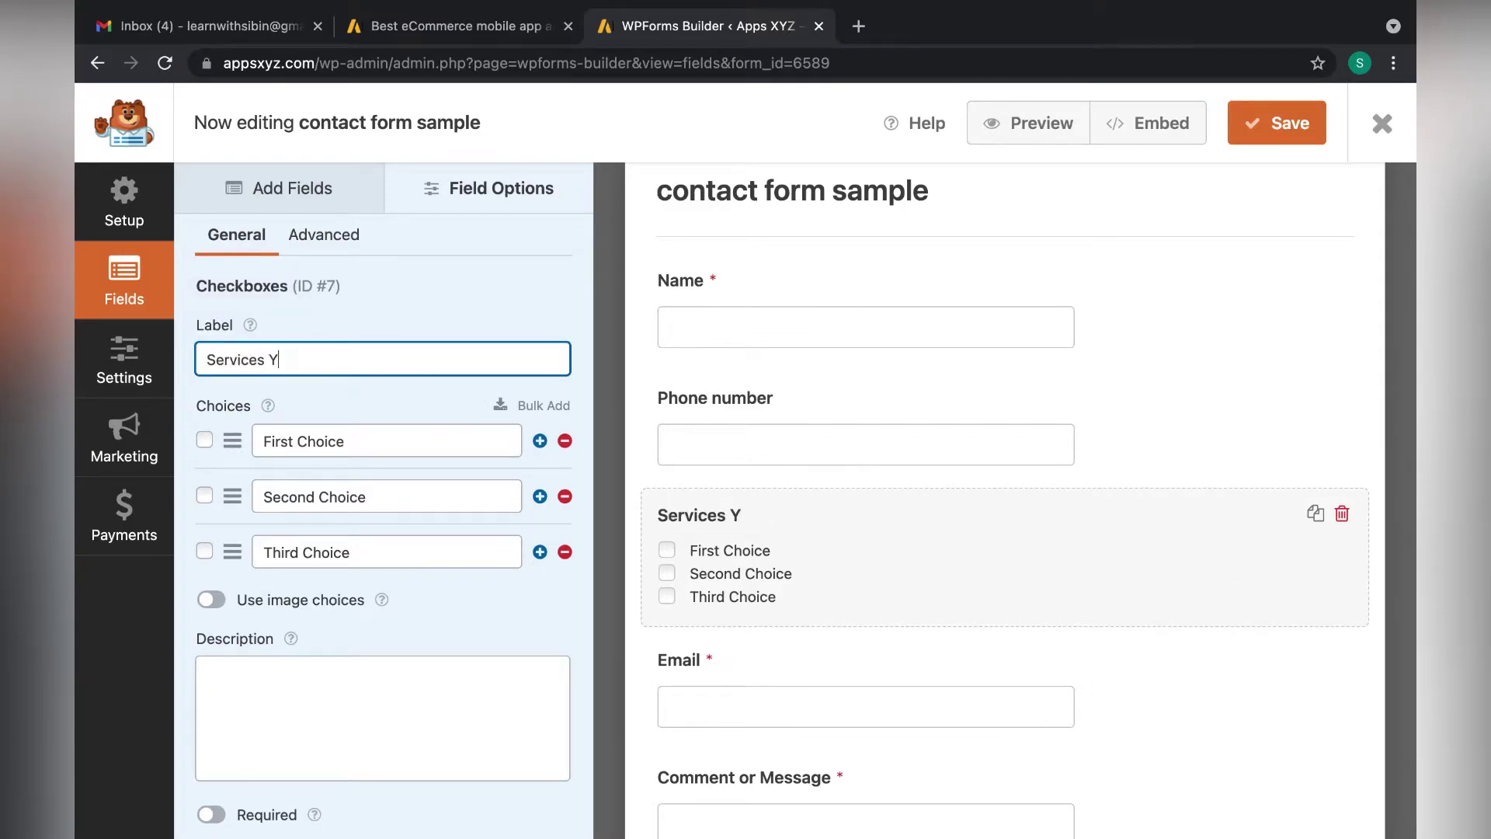
type("ou are looking for")
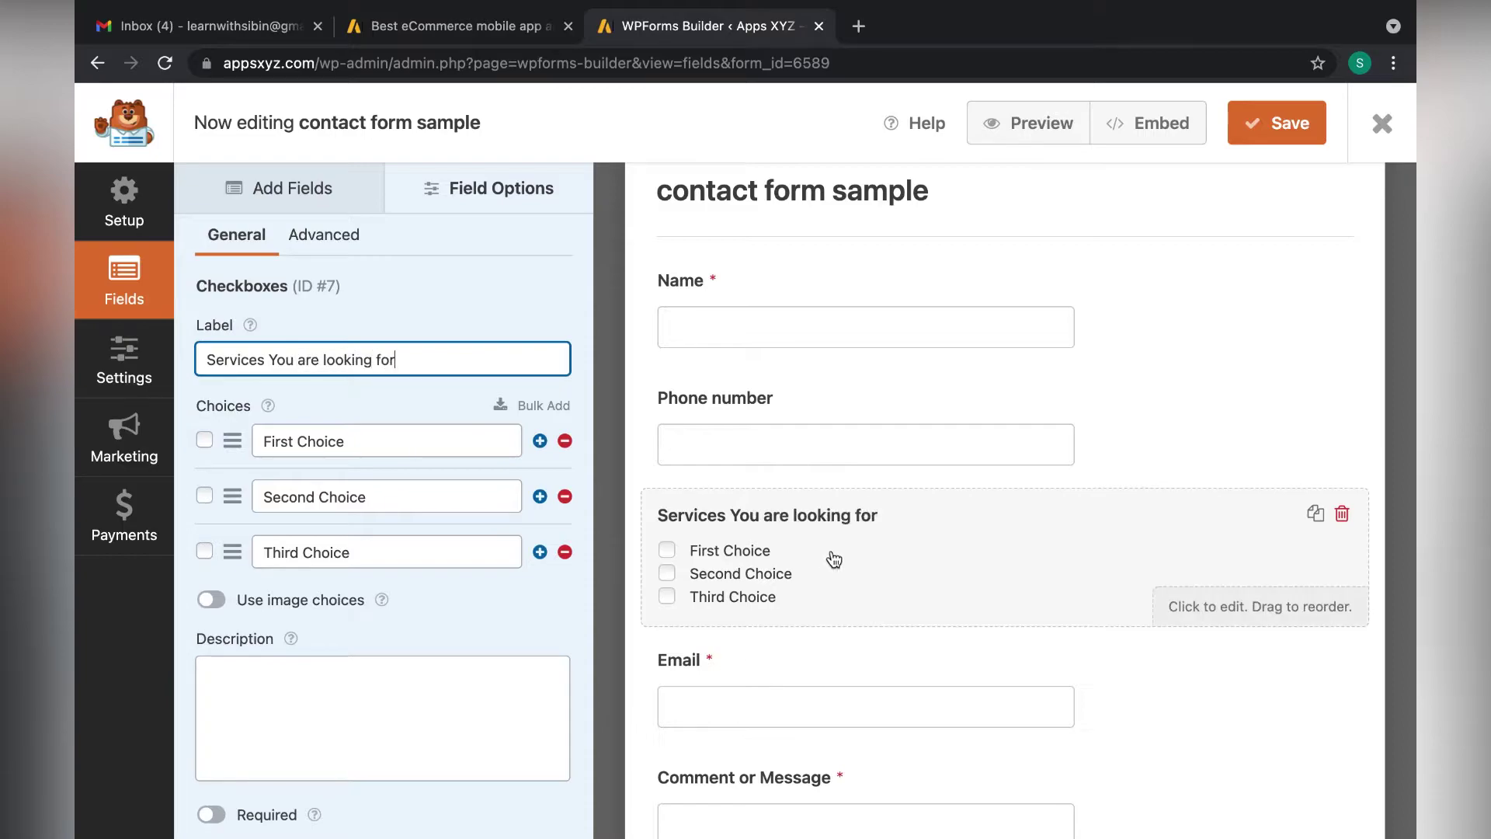
Rename the three checkbox choices to "Web designing", "App development" and "Email ID Setup".
triple_click(401, 441)
type("Web designing")
double_click(432, 502)
type("App")
triple_click(432, 502)
type("App development")
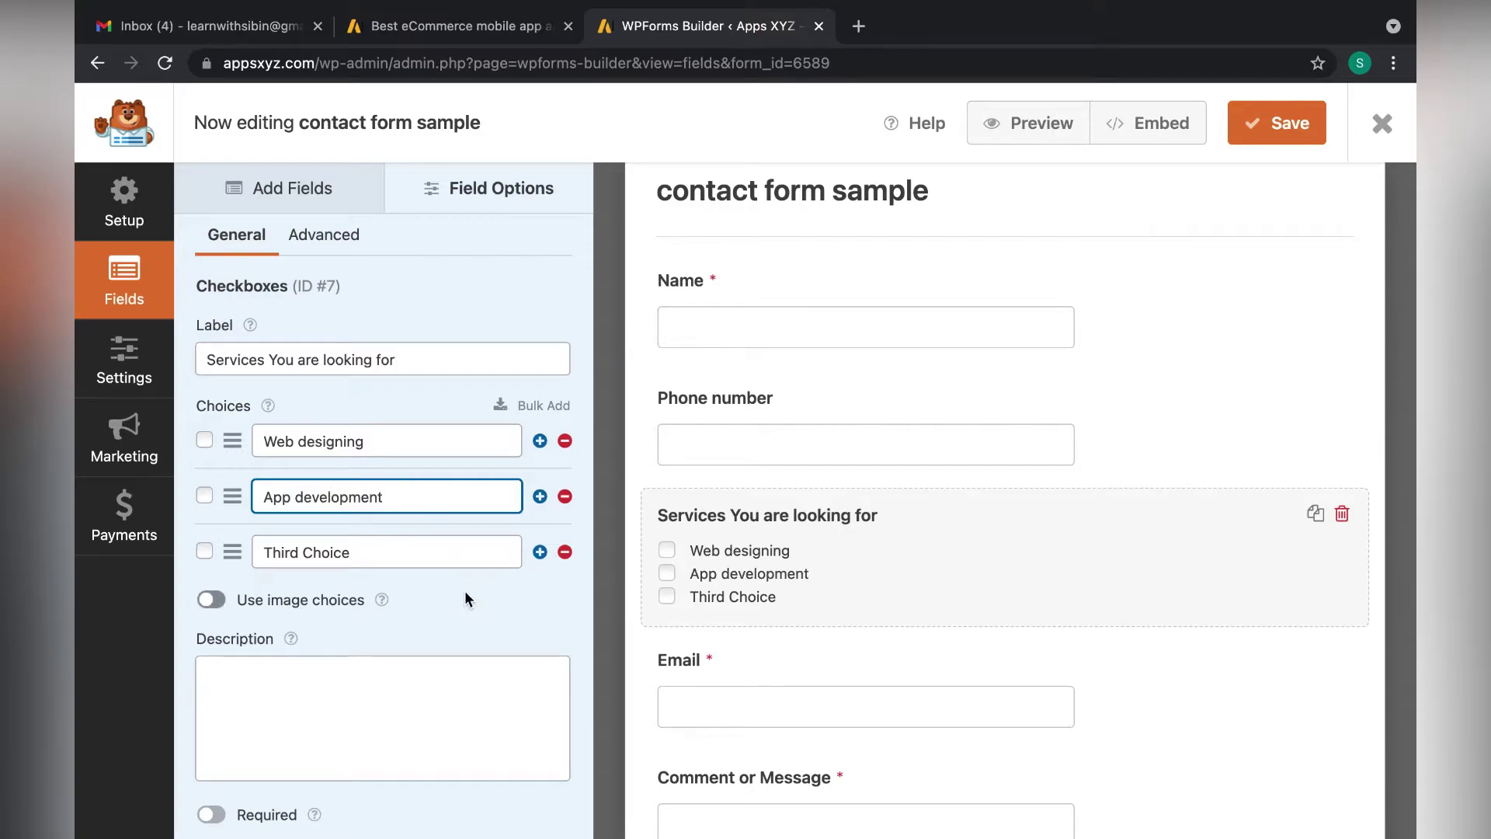
left_click(375, 549)
triple_click(375, 549)
type("Ema")
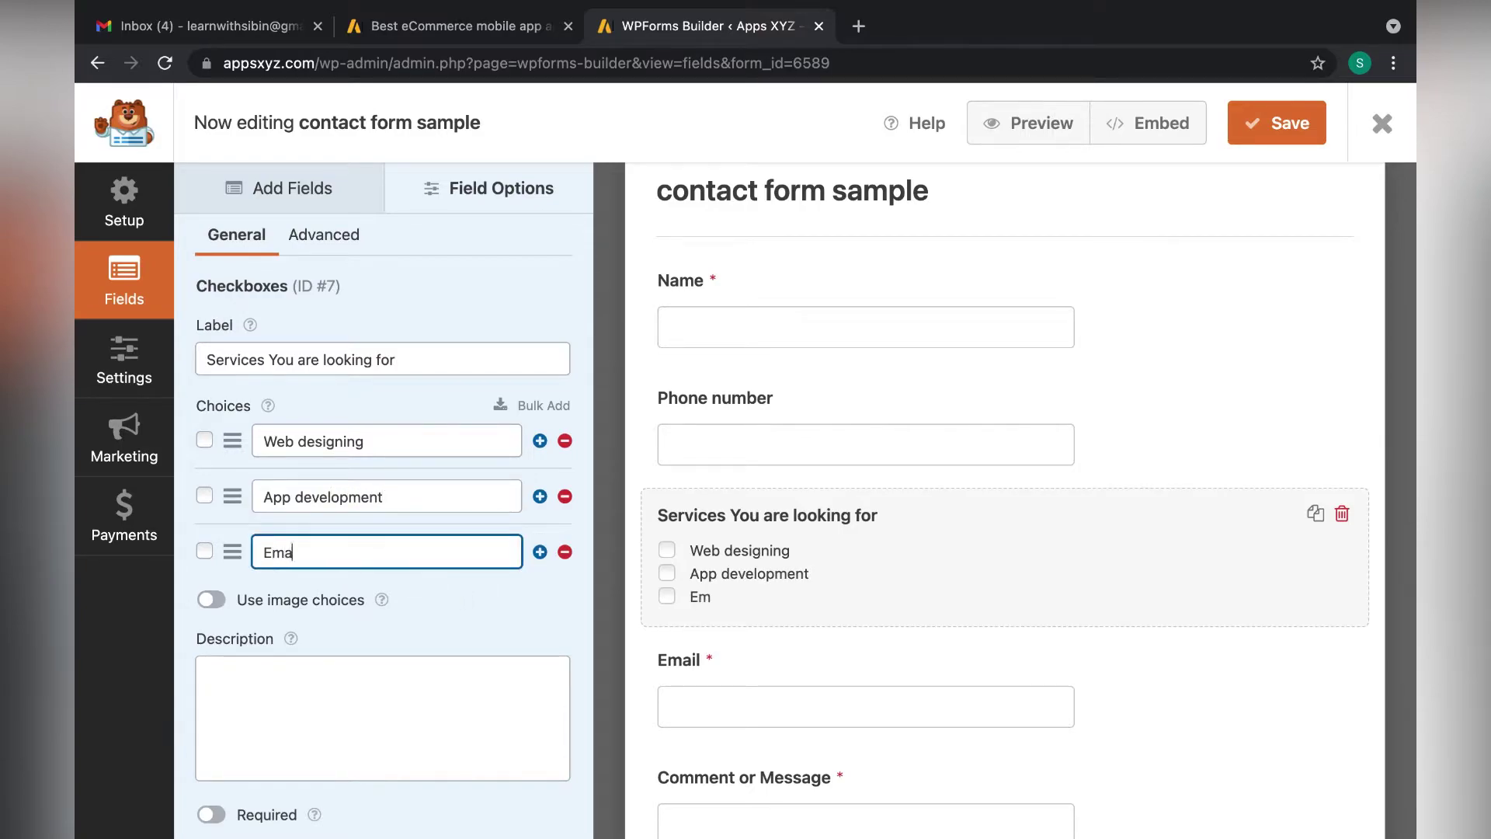
type("il ID Setup")
left_click(491, 288)
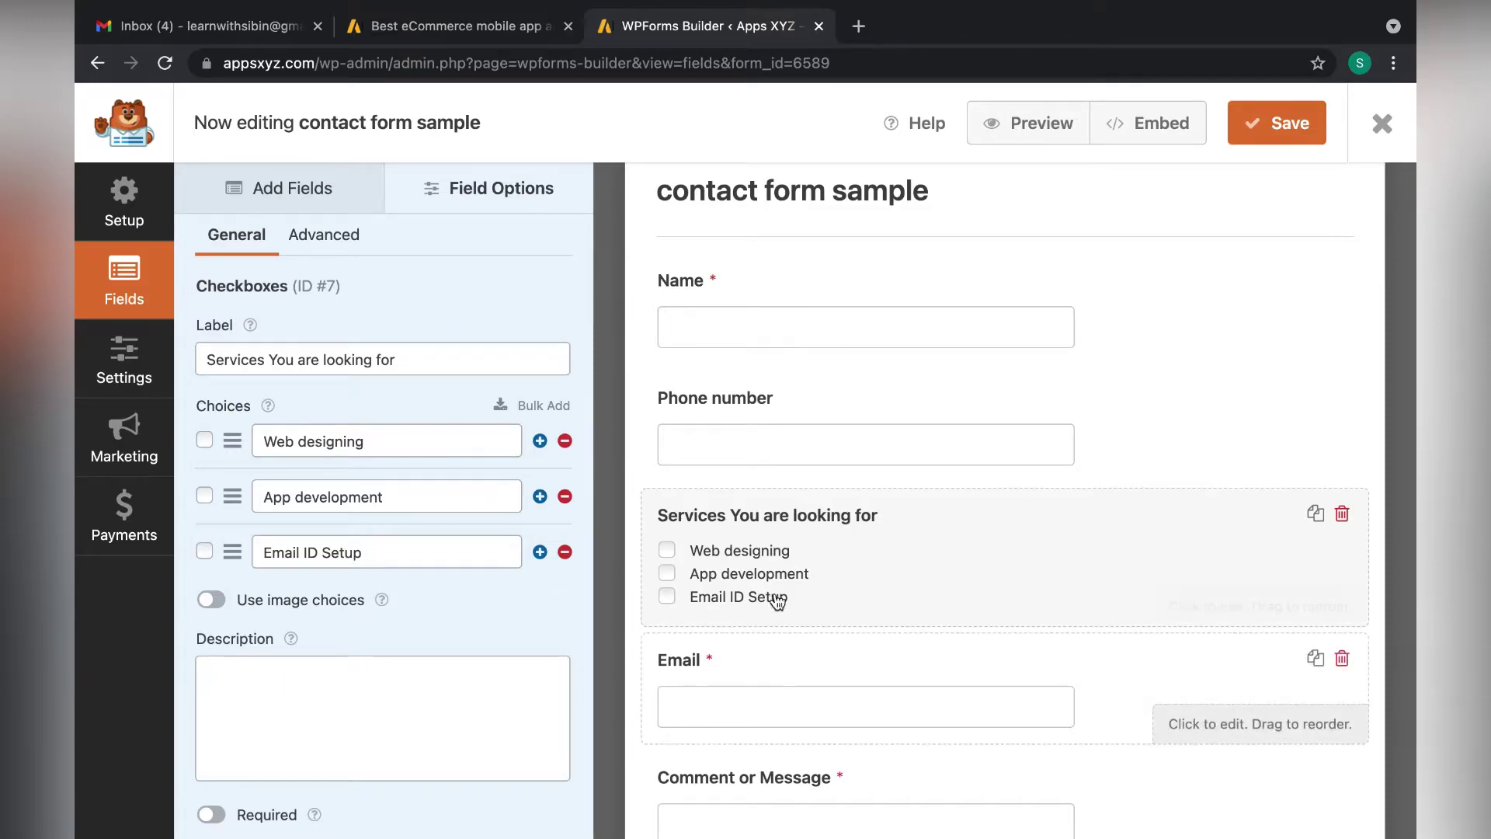
Try adding two blank choices below Email ID Setup and remove them again.
scroll(436, 564, "down", 1)
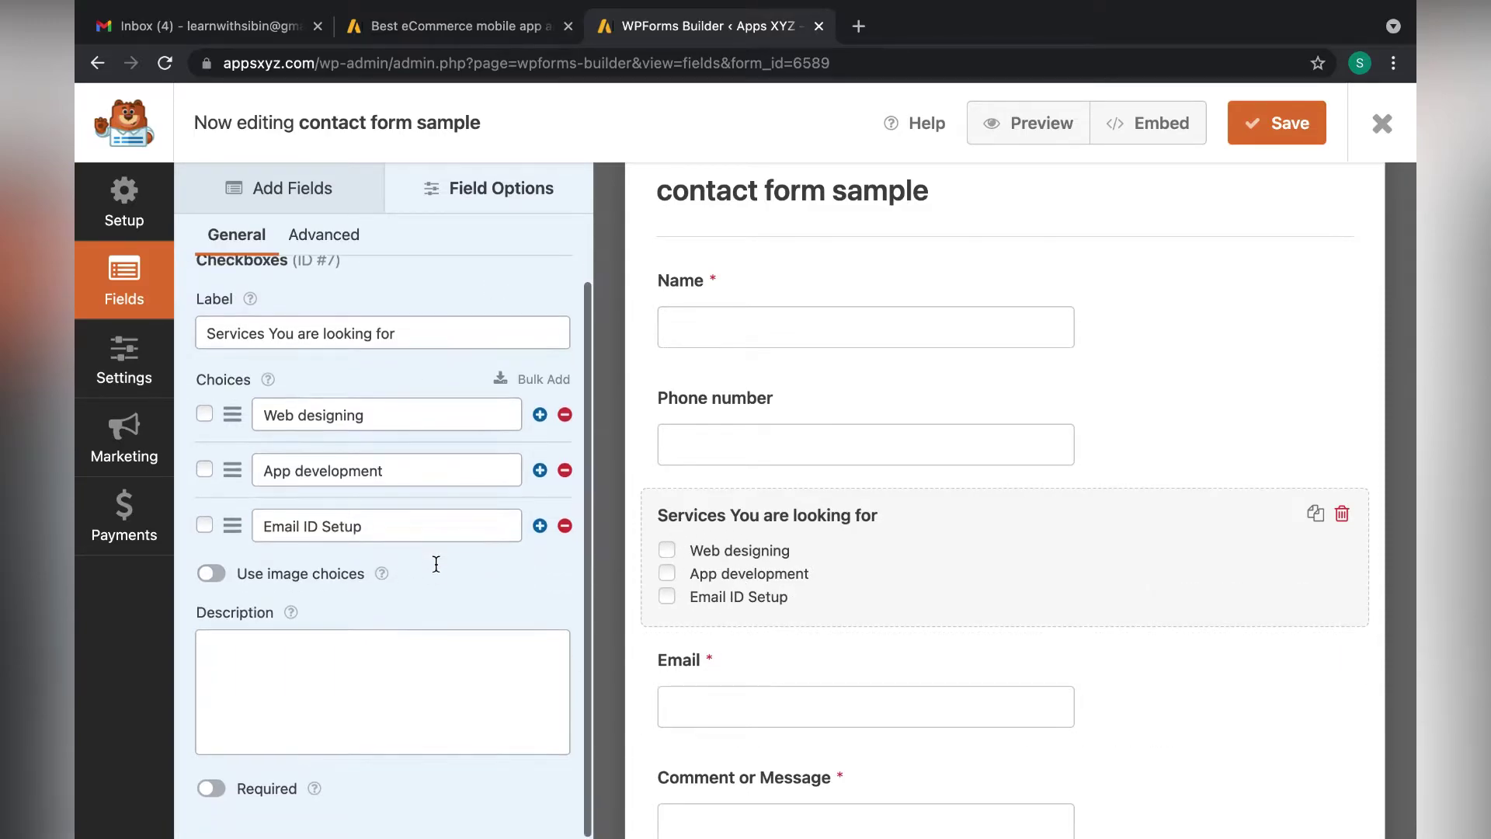
left_click(540, 526)
left_click(540, 582)
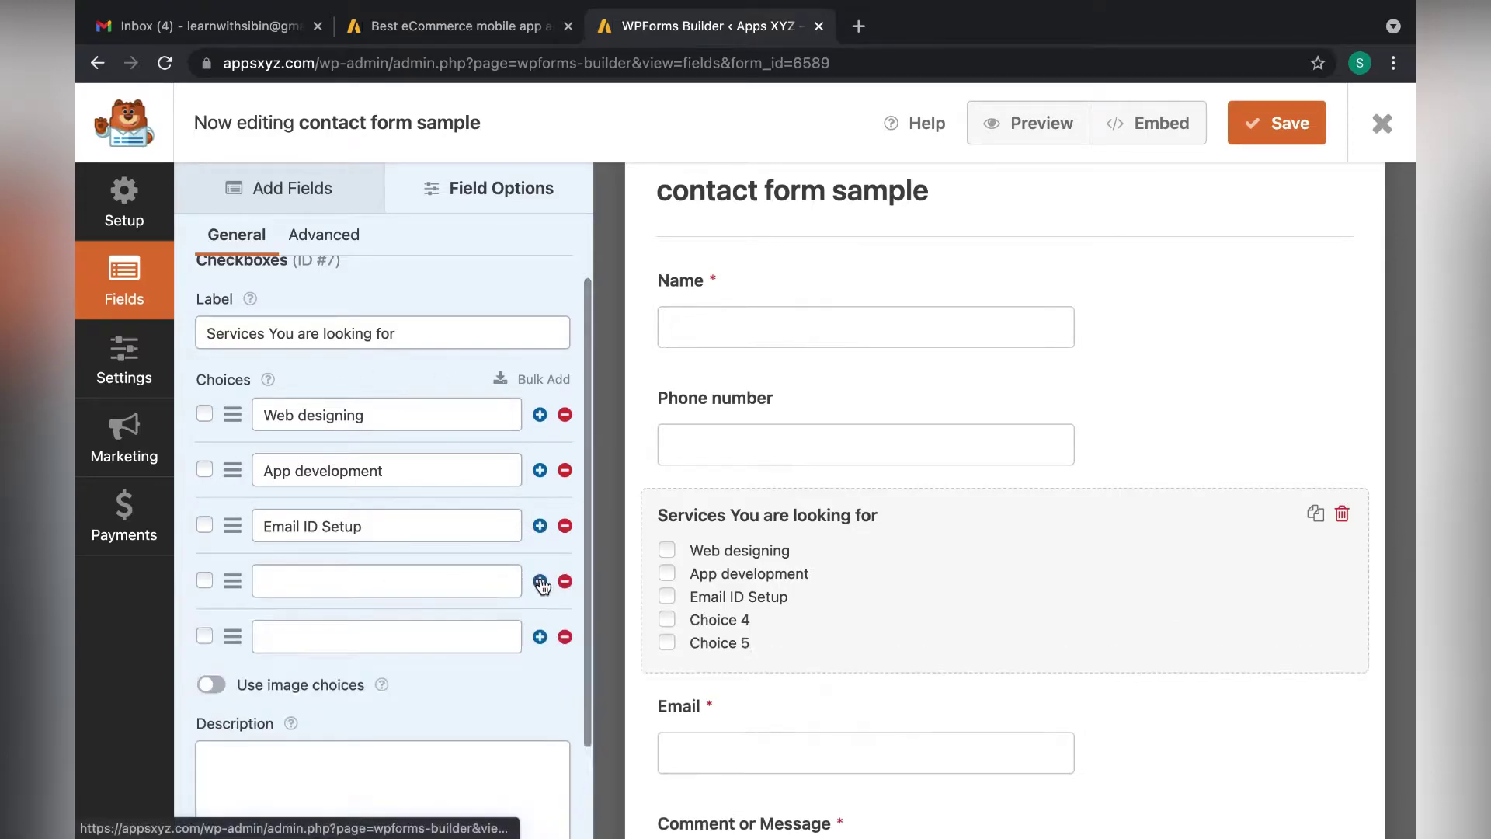
left_click(565, 638)
left_click(566, 582)
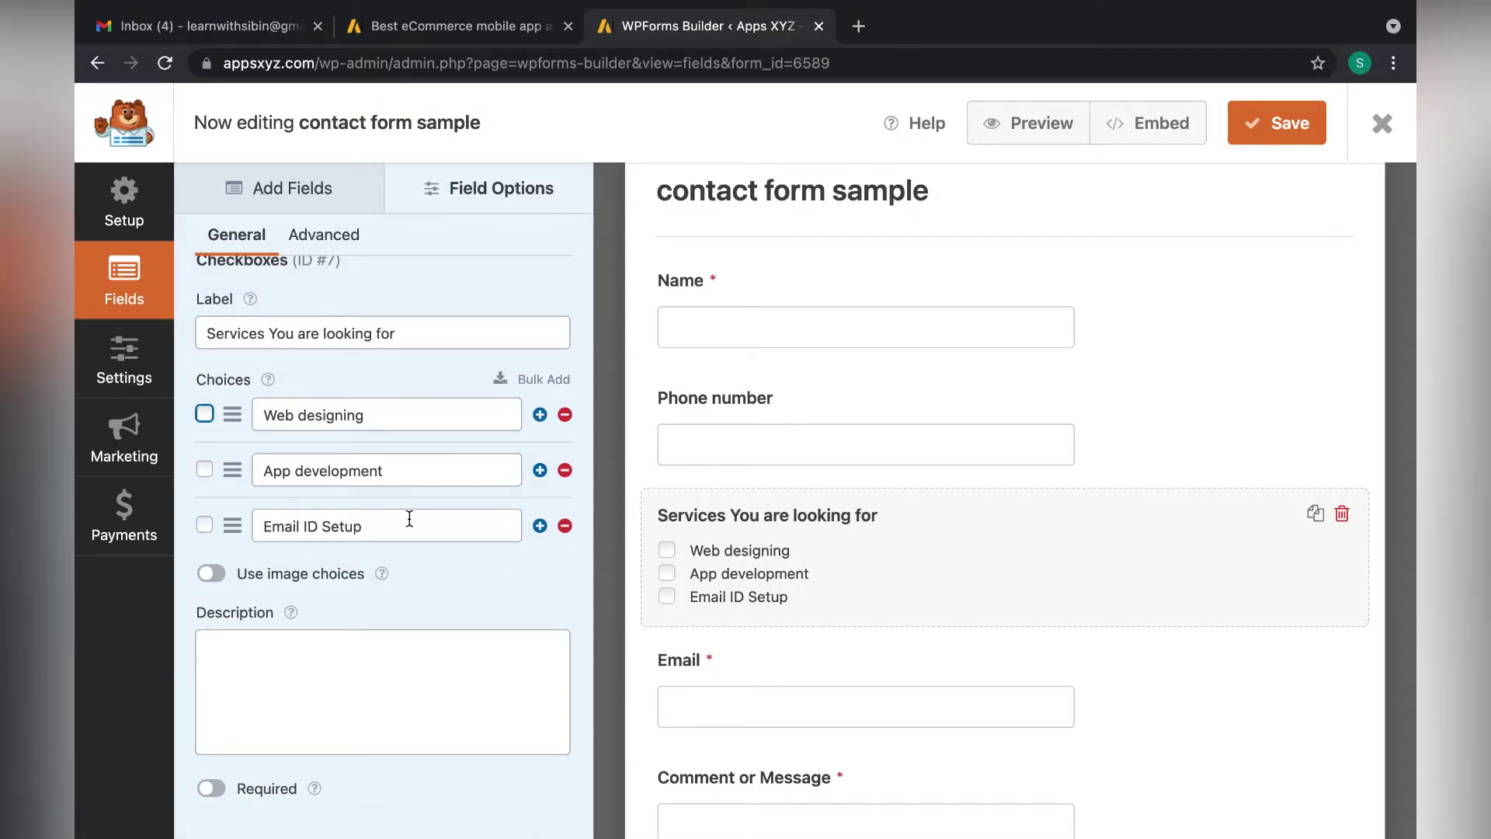
Try a description text on the services checkboxes field and clear it again.
left_click(268, 723)
type("ple")
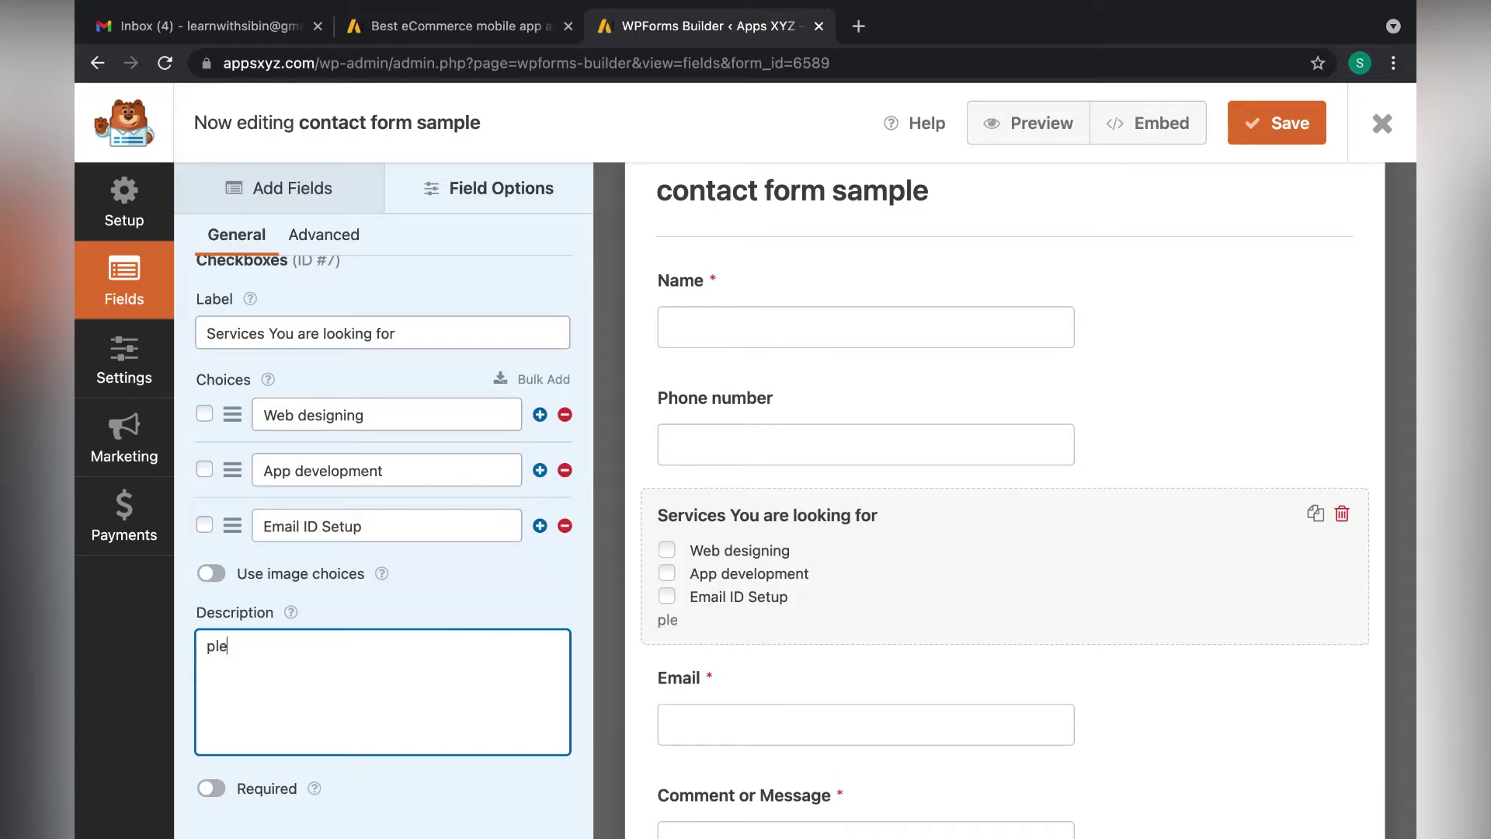
type("ase type balab")
key("ctrl+a")
key("BackSpace")
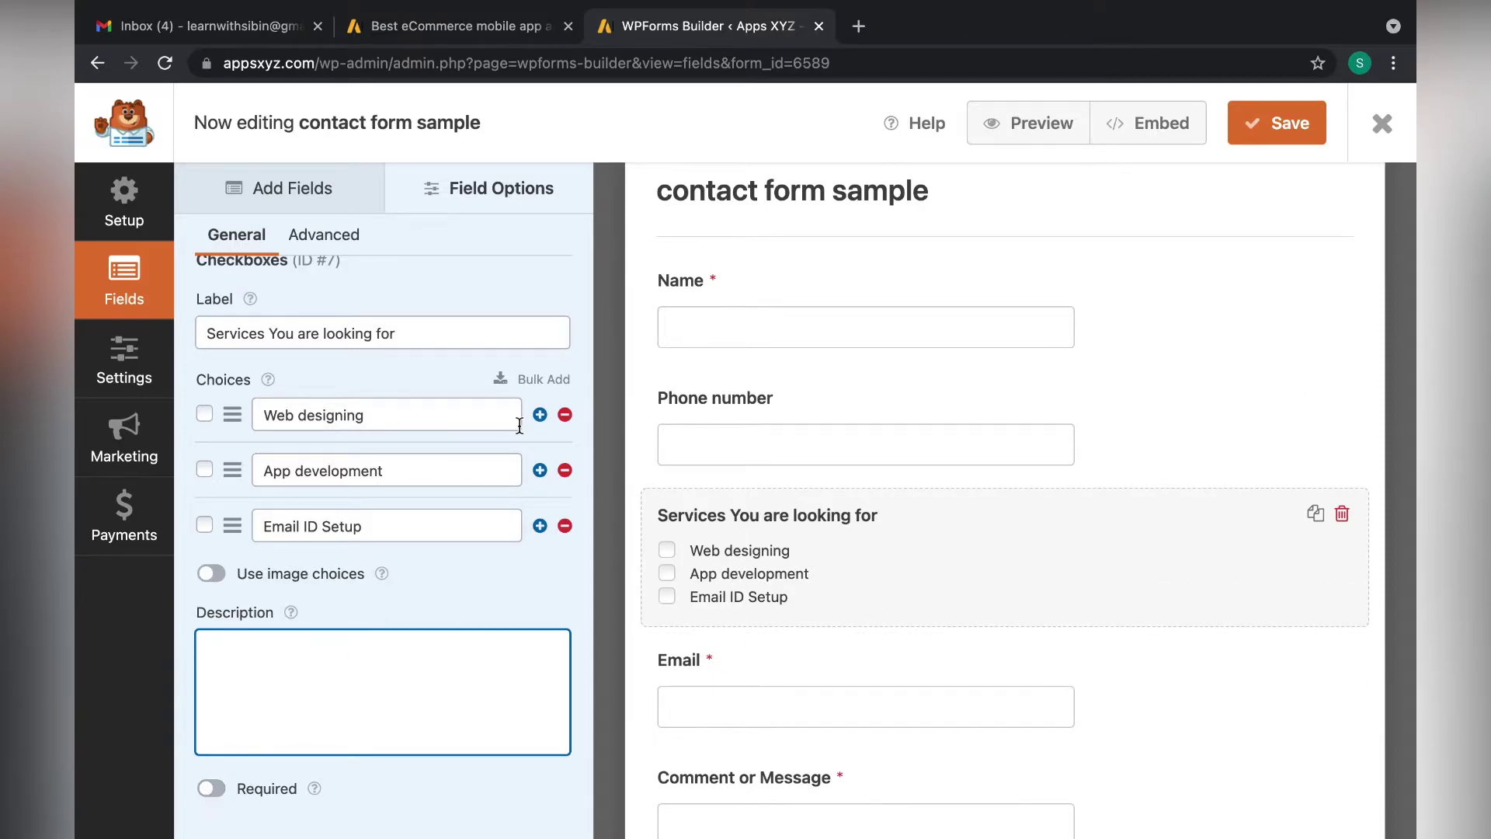
Set the services checkboxes field to a Two Columns choice layout with a choice limit of 2.
scroll(519, 426, "up", 1)
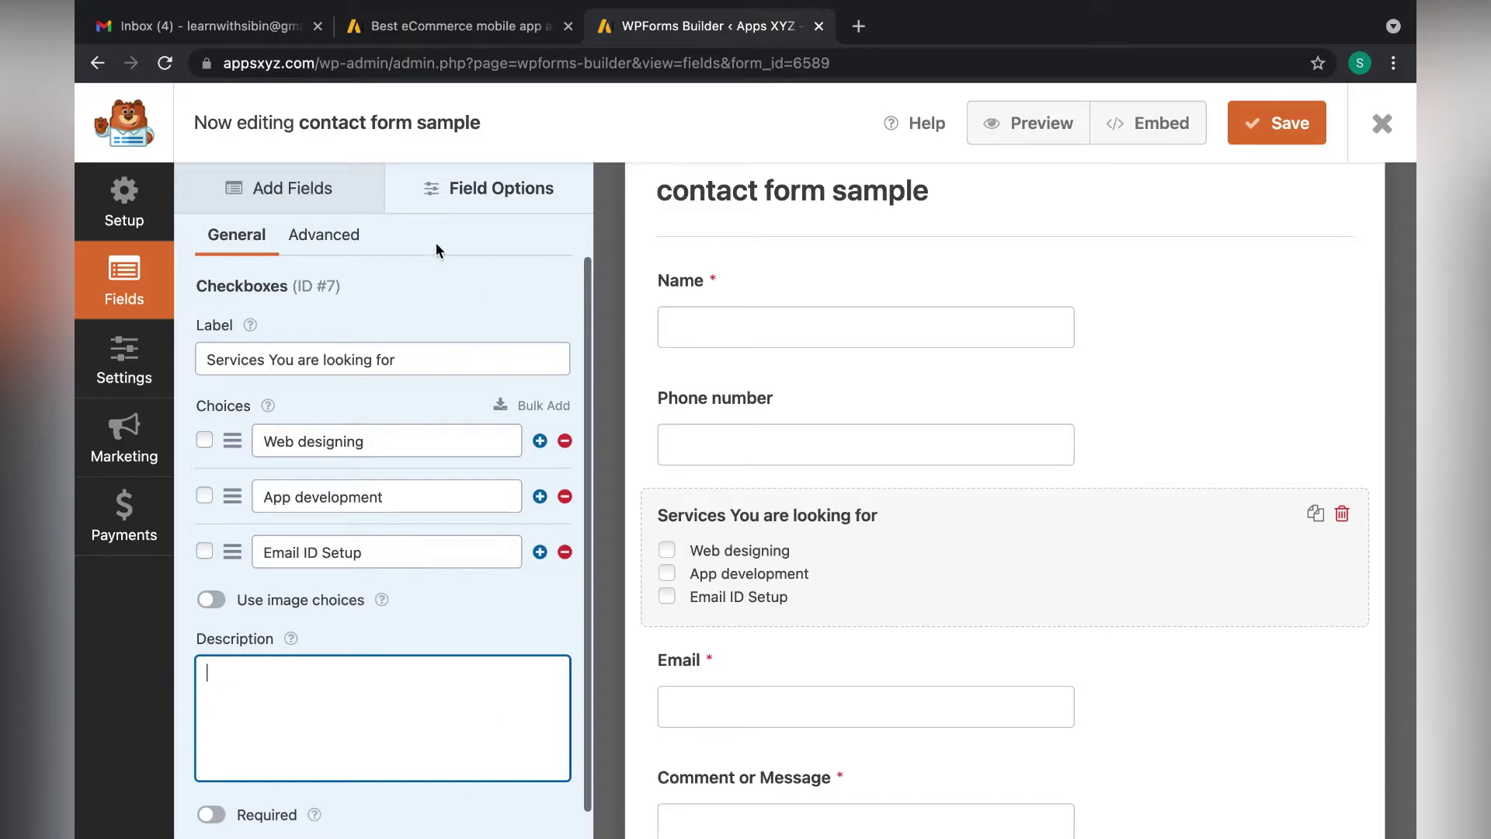
left_click(322, 236)
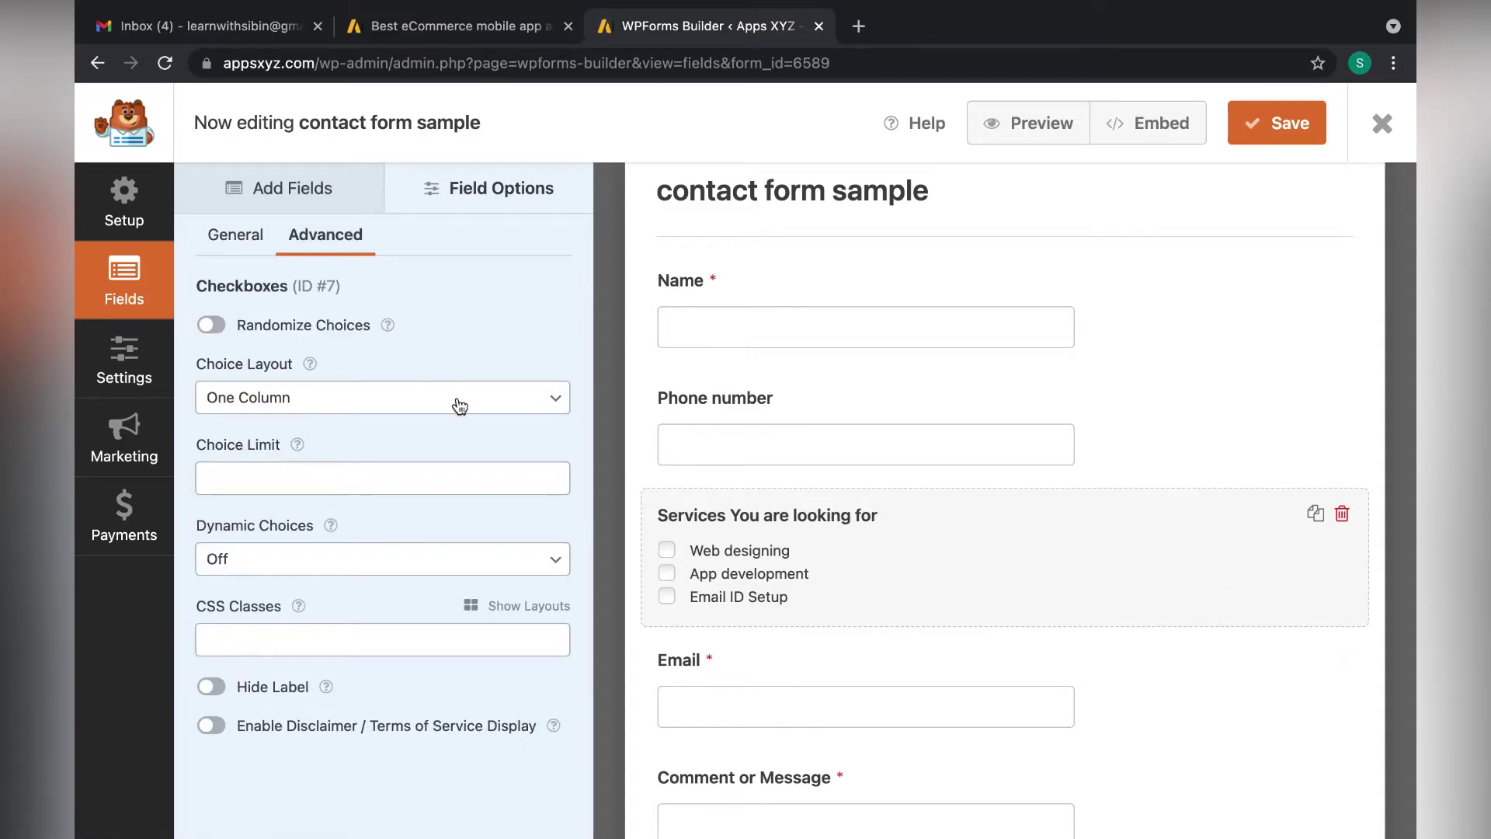
left_click(458, 404)
left_click(399, 423)
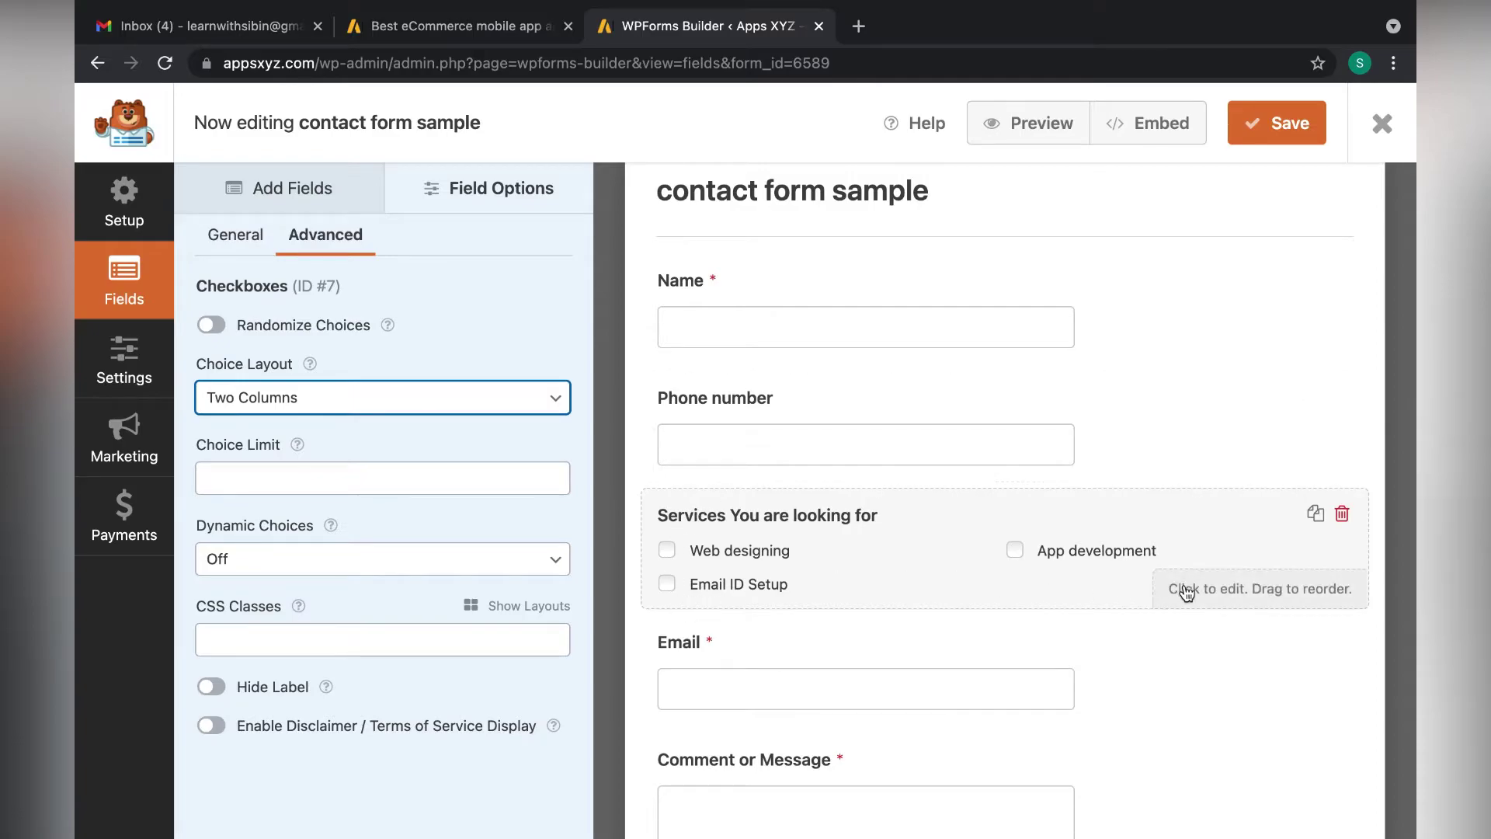
left_click(427, 401)
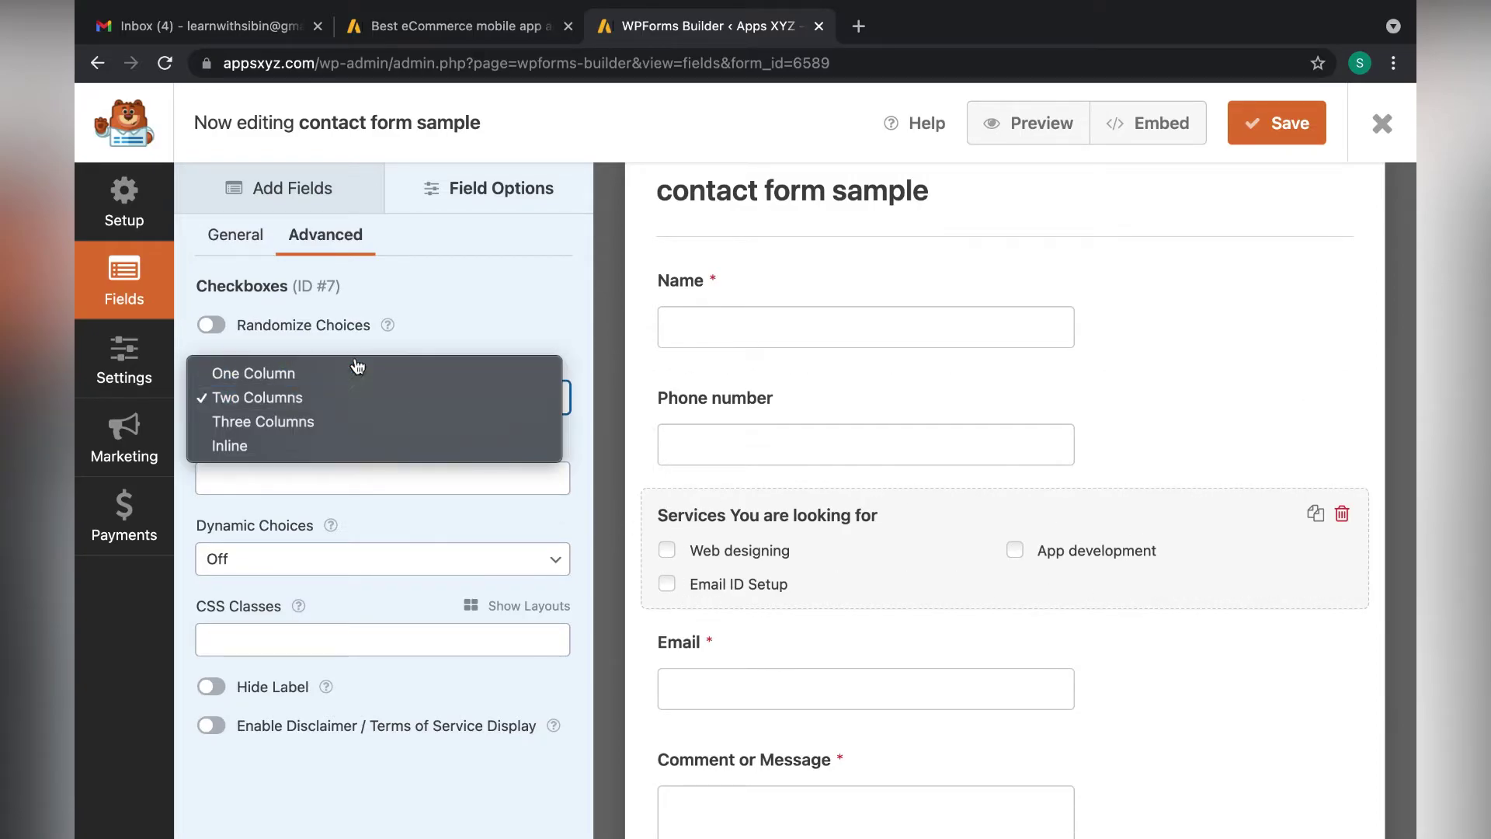
left_click(409, 397)
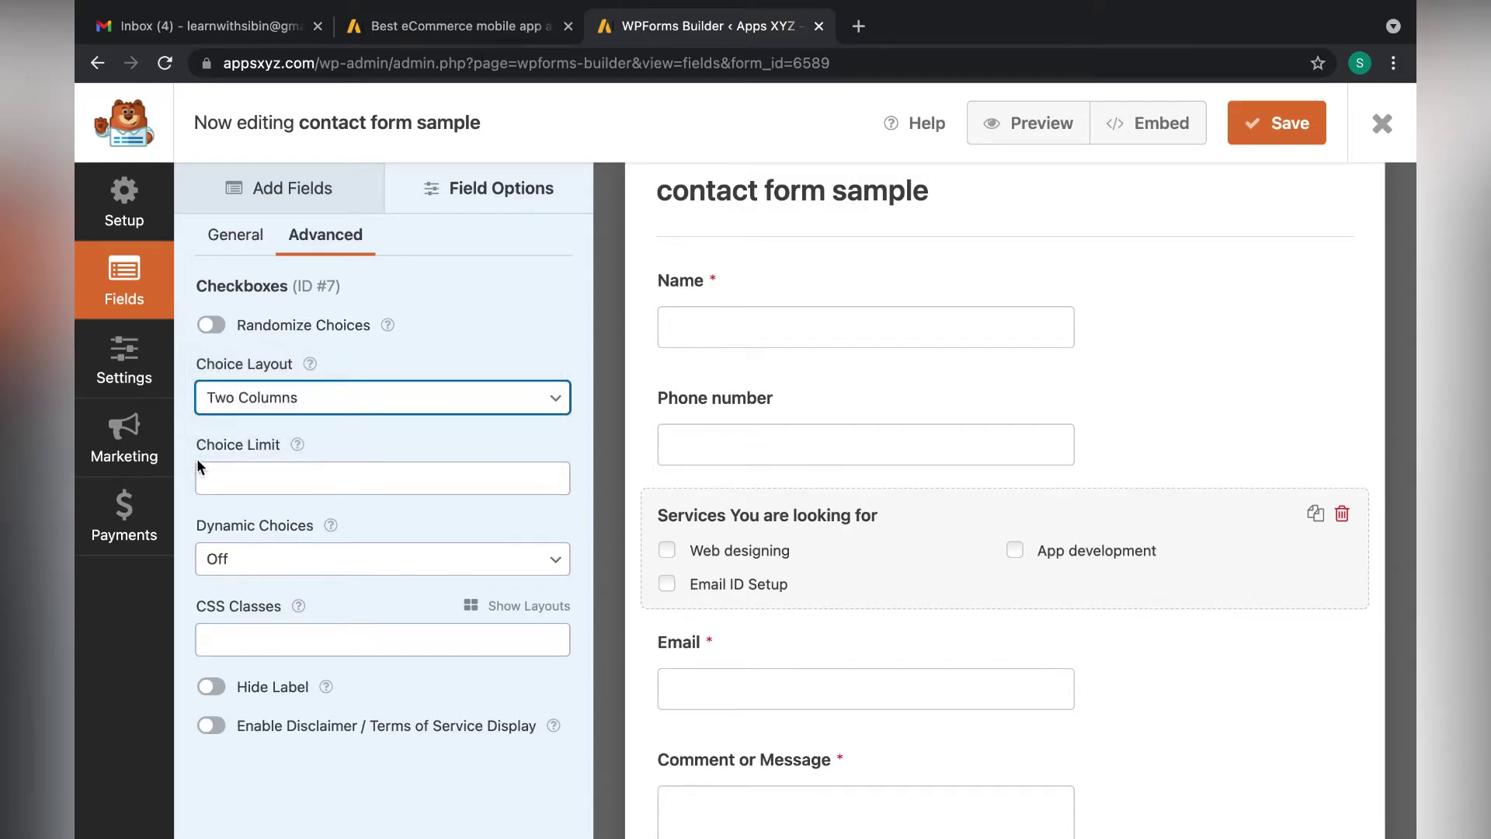
left_click(286, 480)
left_click(382, 426)
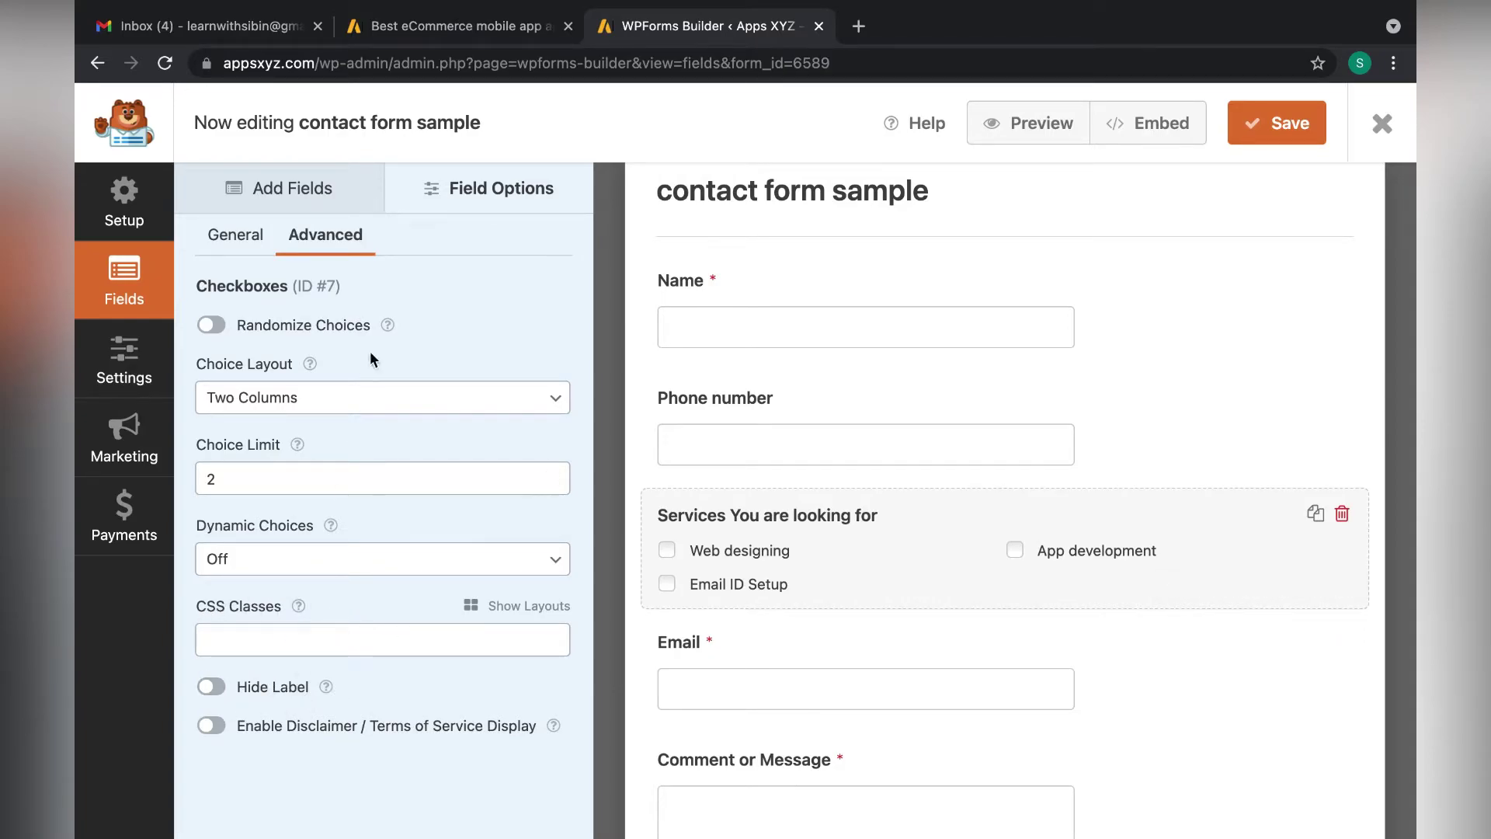
Add a Dropdown field between the services checkboxes and the Email field, labelled "What is your budget".
left_click(315, 204)
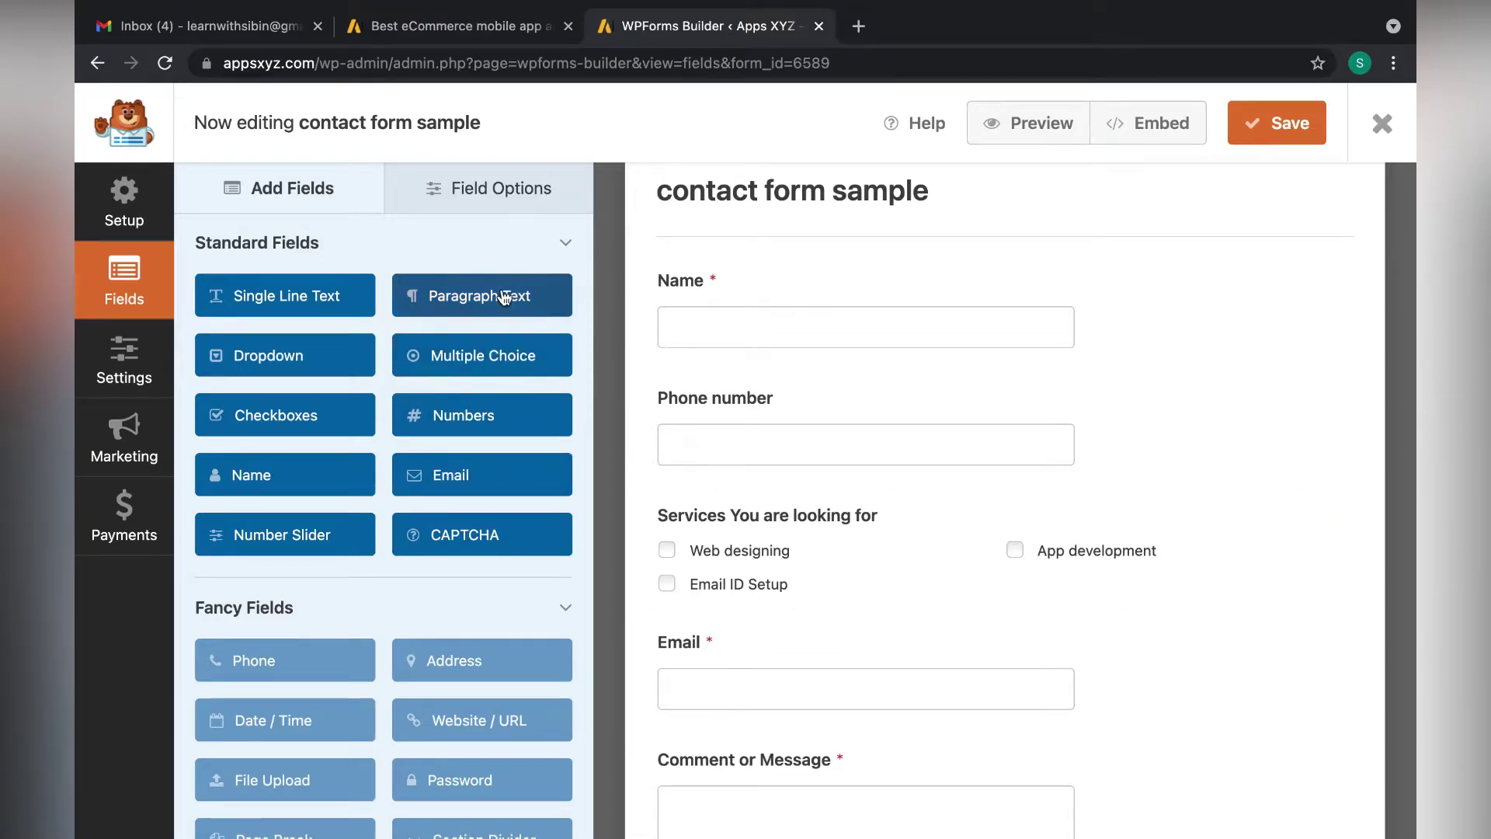
scroll(943, 559, "down", 3)
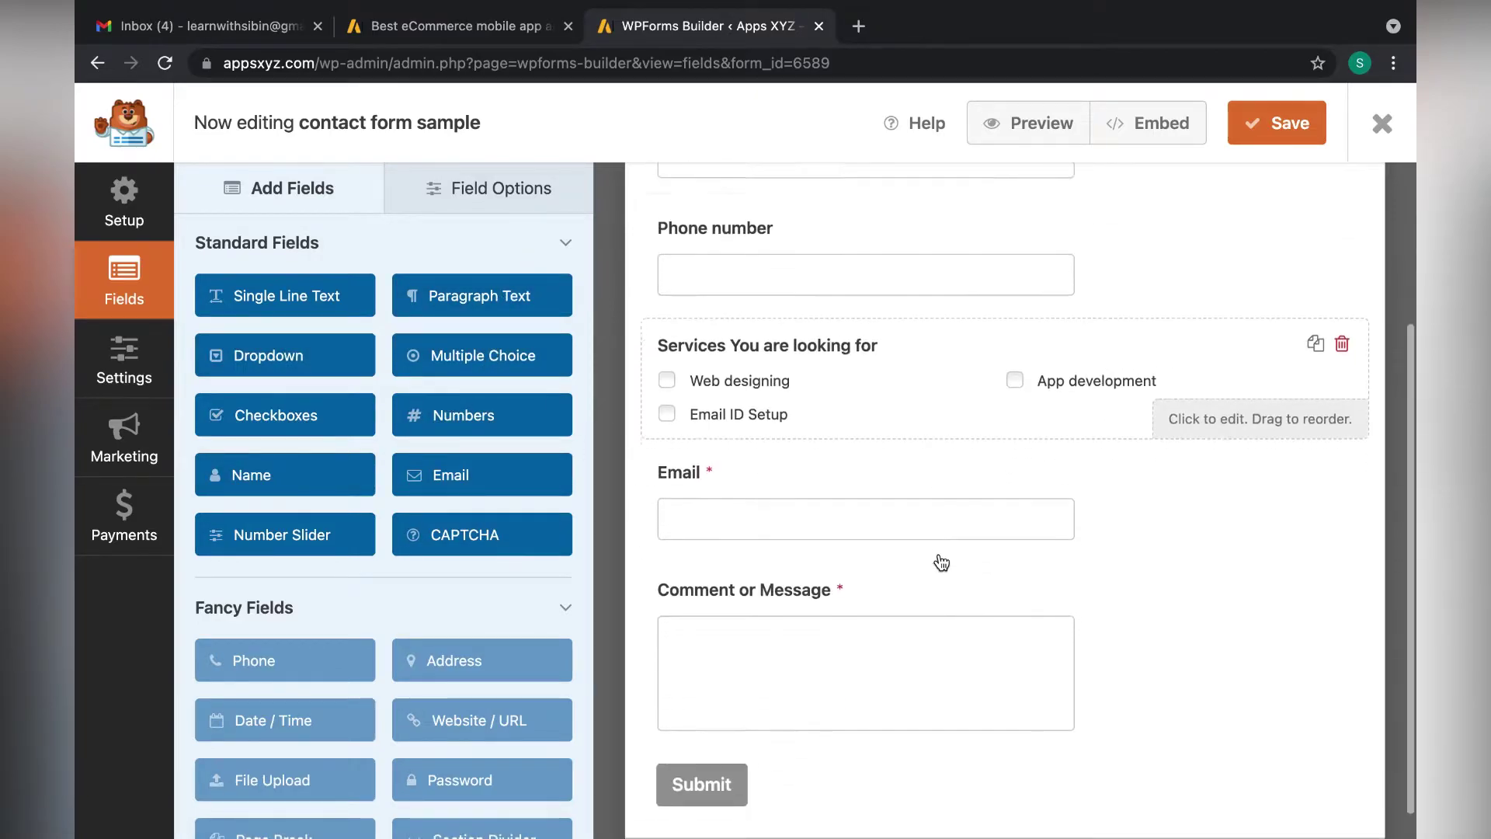
left_click_drag(292, 348, 794, 431)
left_click(790, 452)
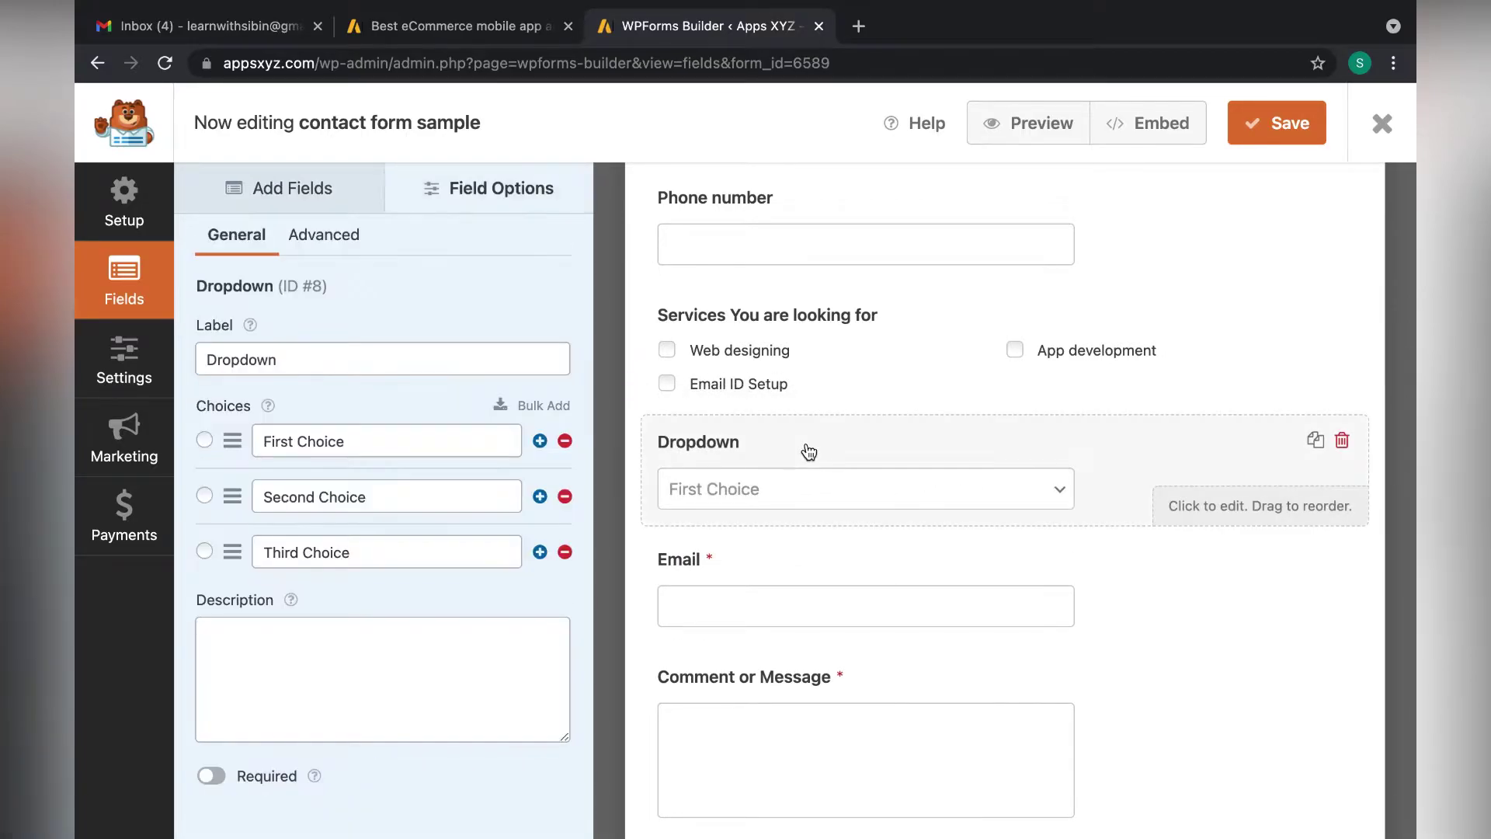
double_click(370, 366)
key("BackSpace")
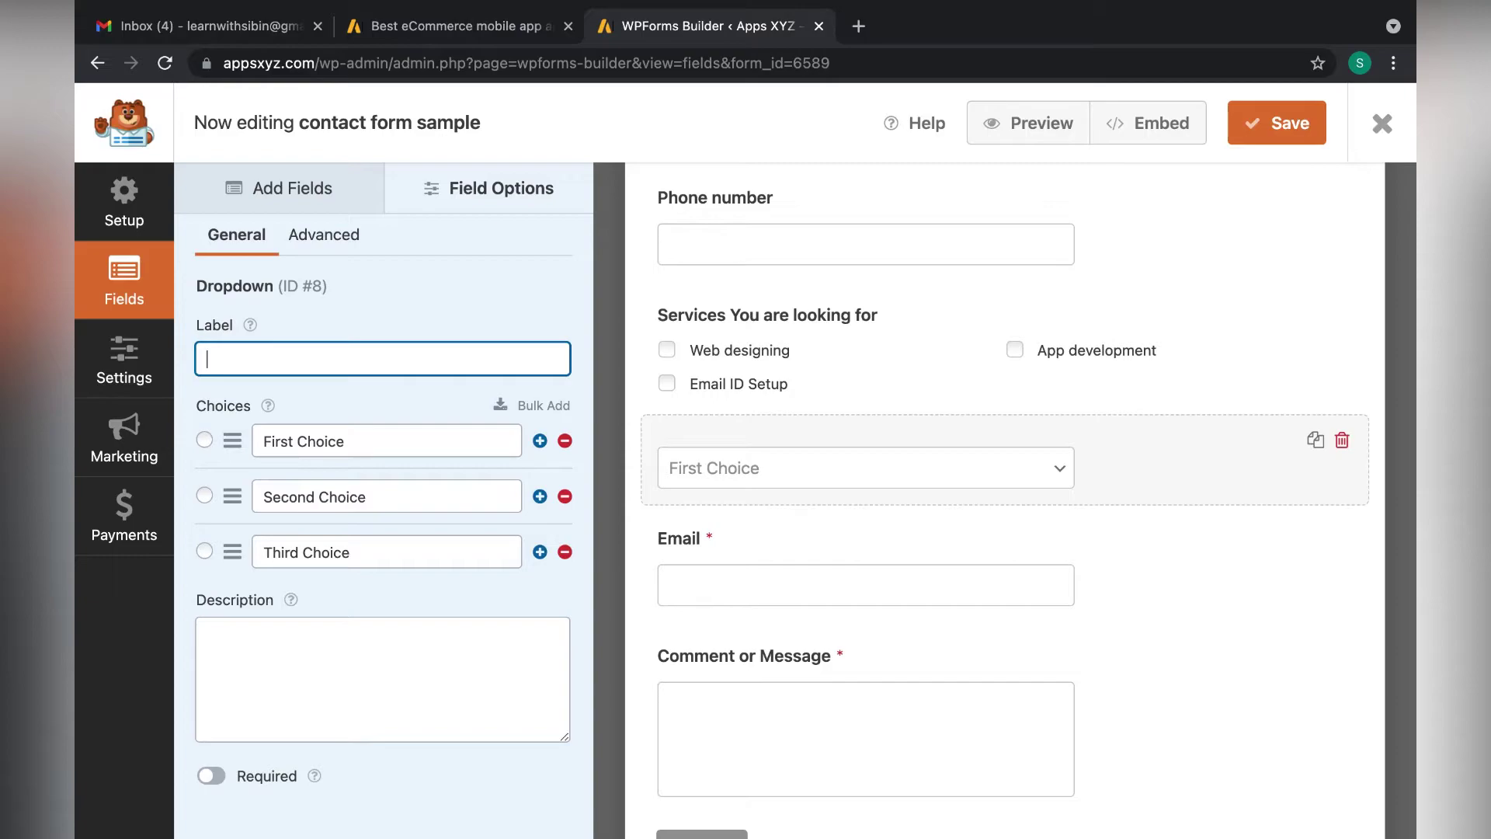
type("What is your budget")
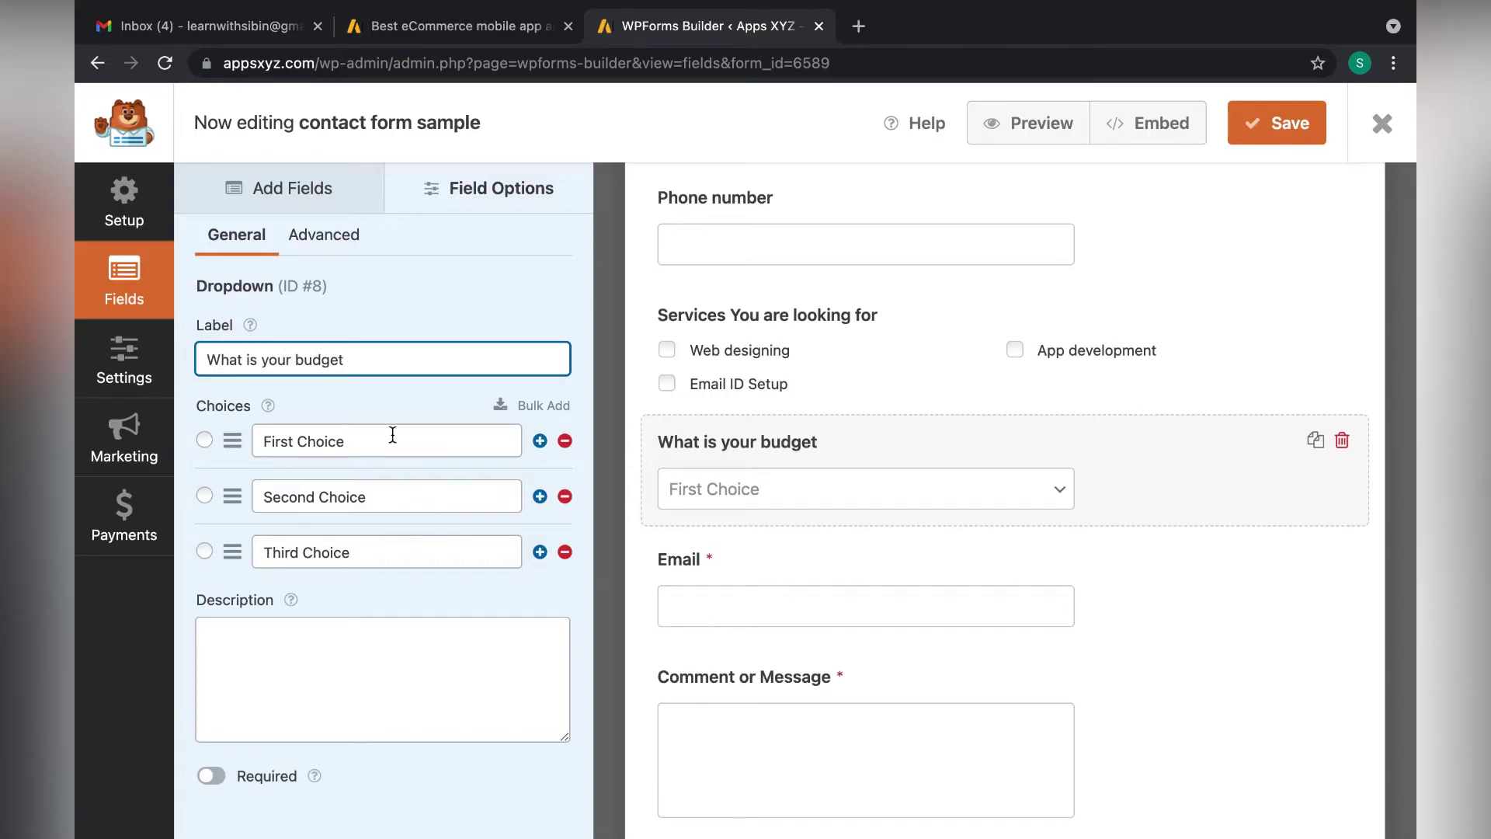
Rename the budget dropdown's three choices to "10k to 50k", "50k to 100k" and "100k to 200".
left_click(393, 435)
type("10k top")
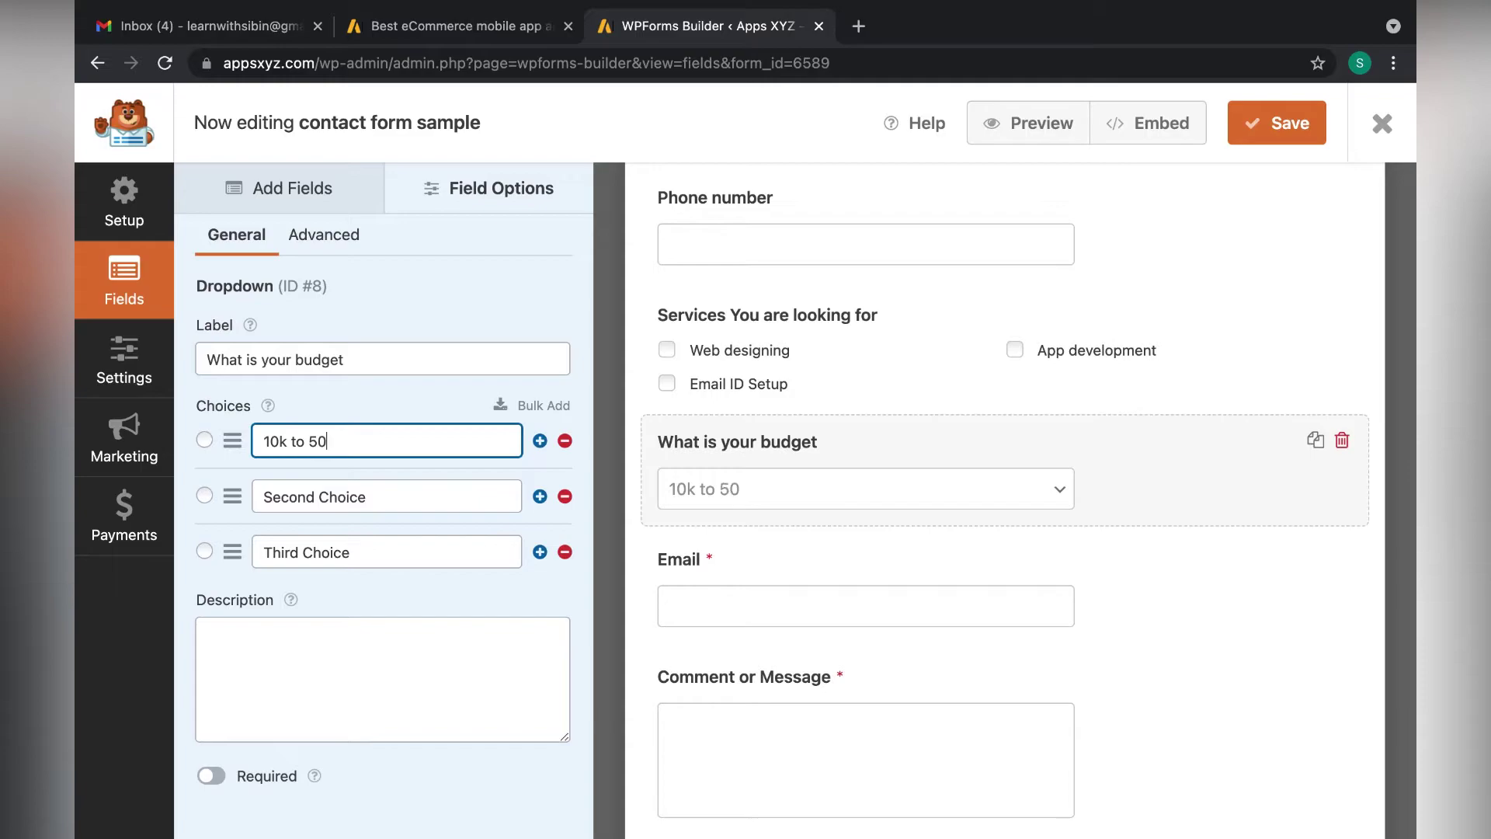
left_click(385, 493)
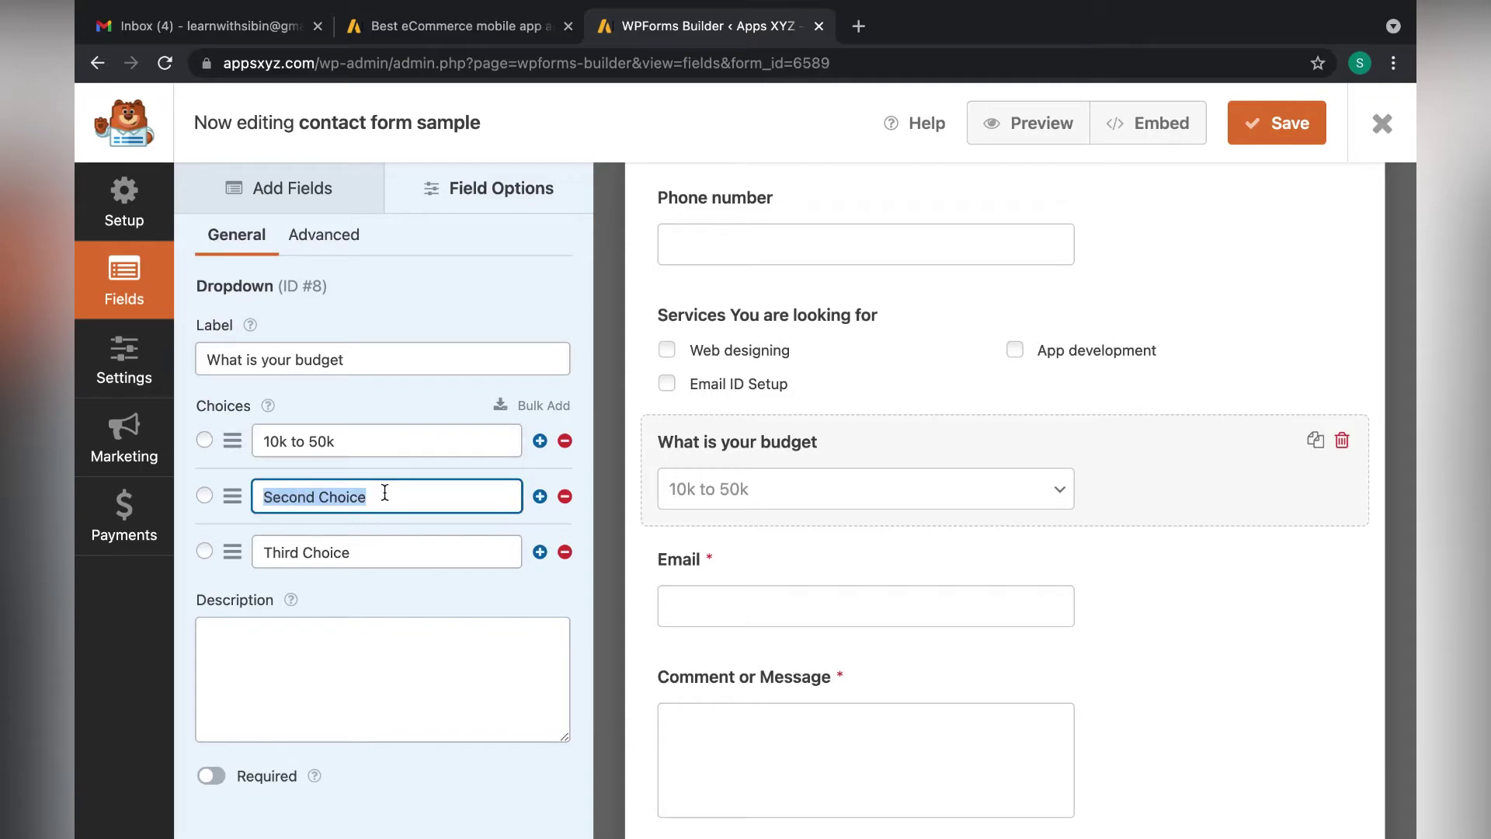
type("50k to 100k")
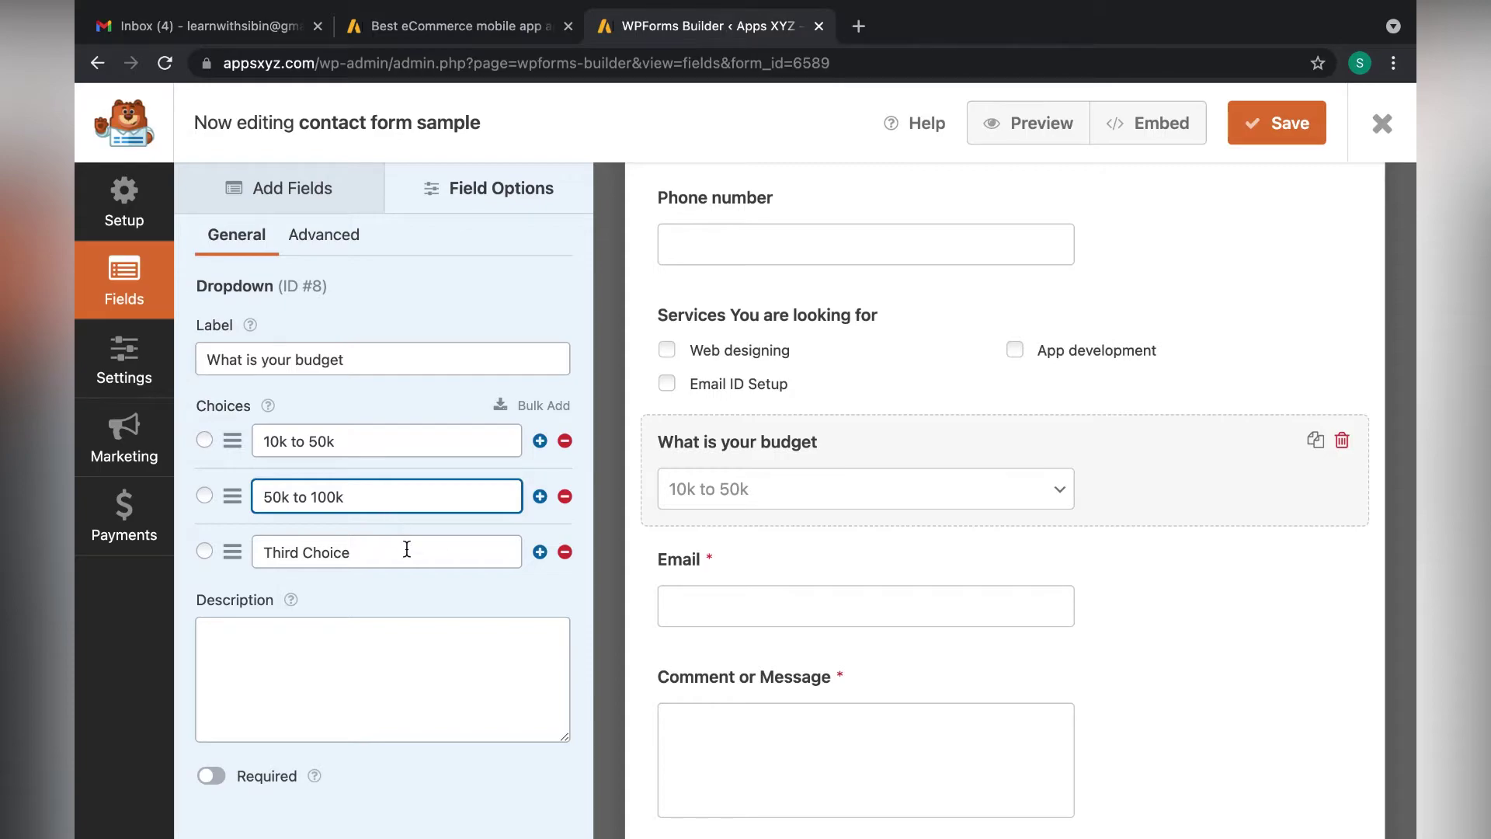
left_click(407, 549)
type("100k to 200")
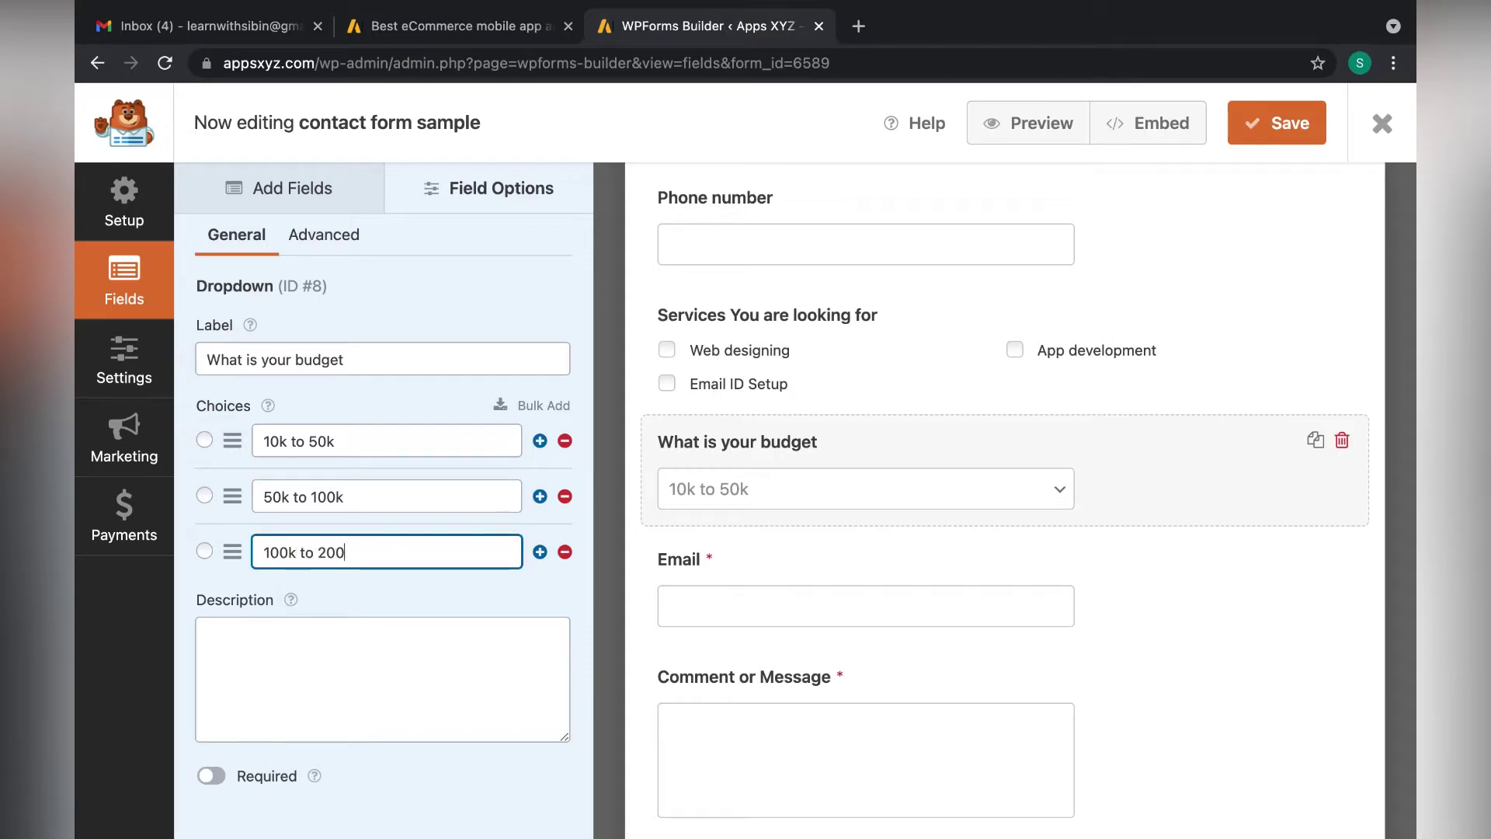
left_click(512, 611)
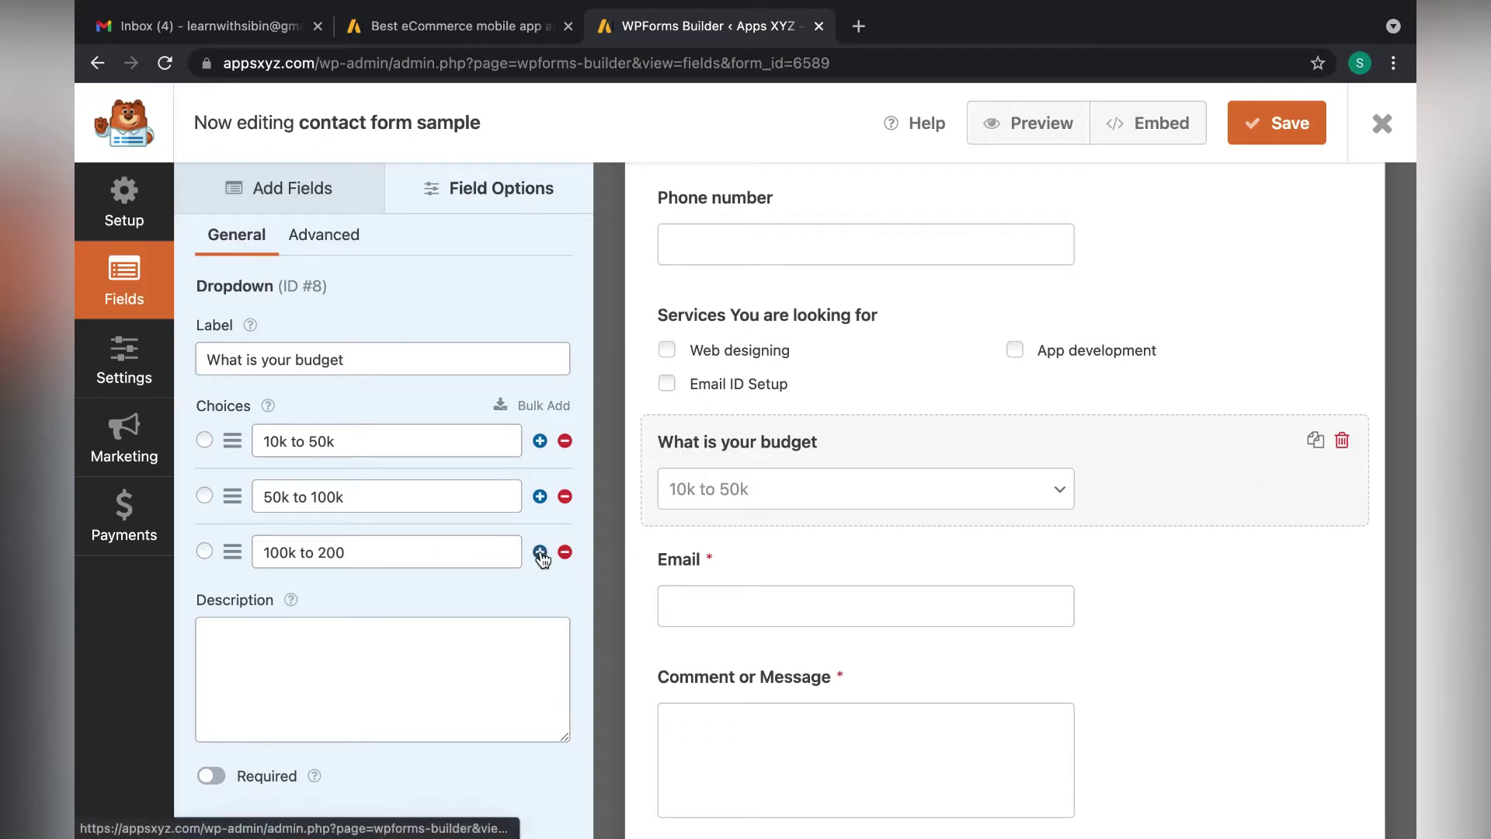
Try the Large field size on the budget dropdown and restore Medium, keeping the Classic style.
left_click(323, 235)
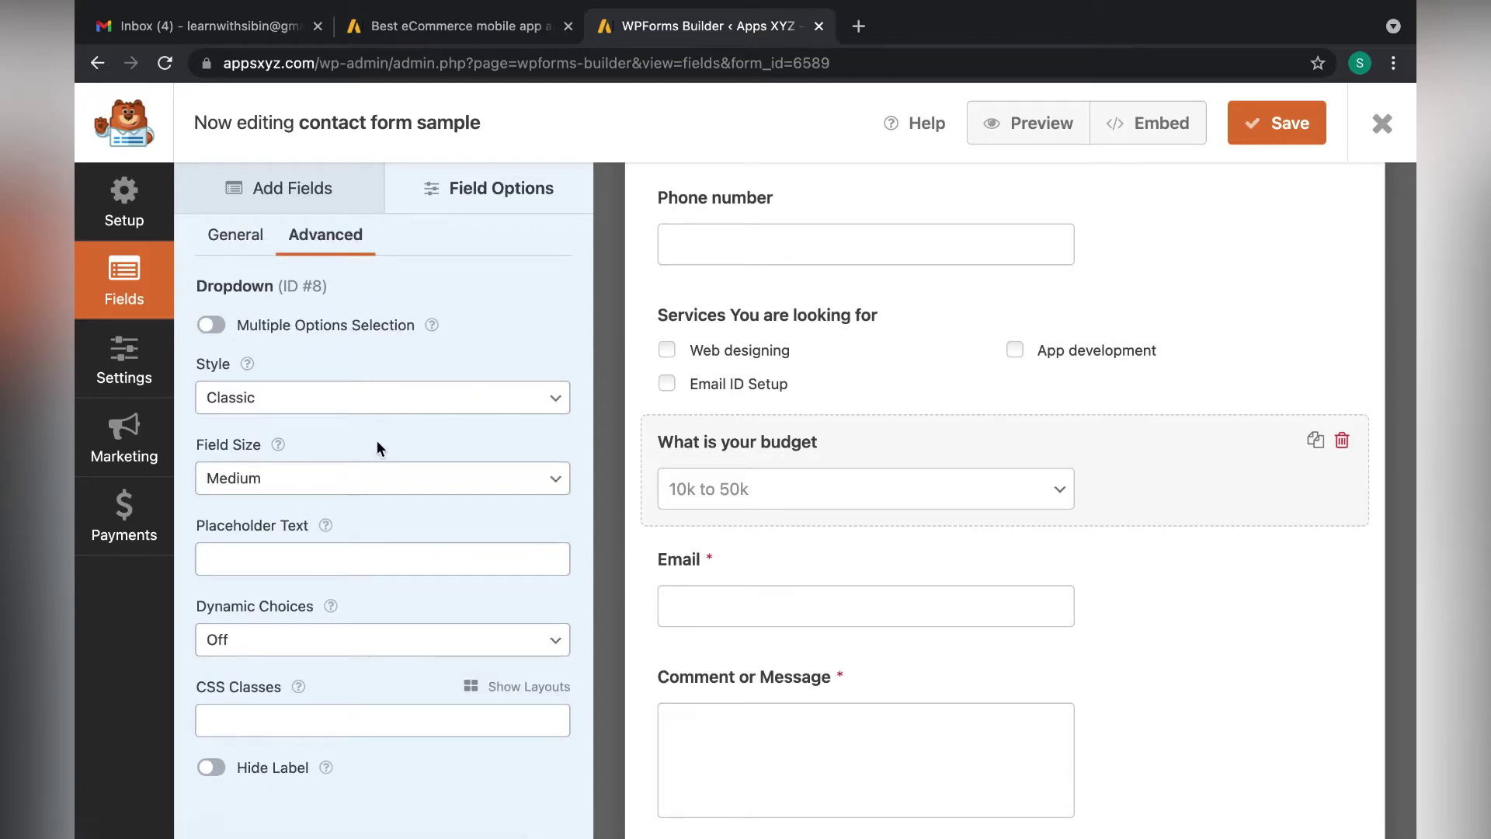
left_click(367, 475)
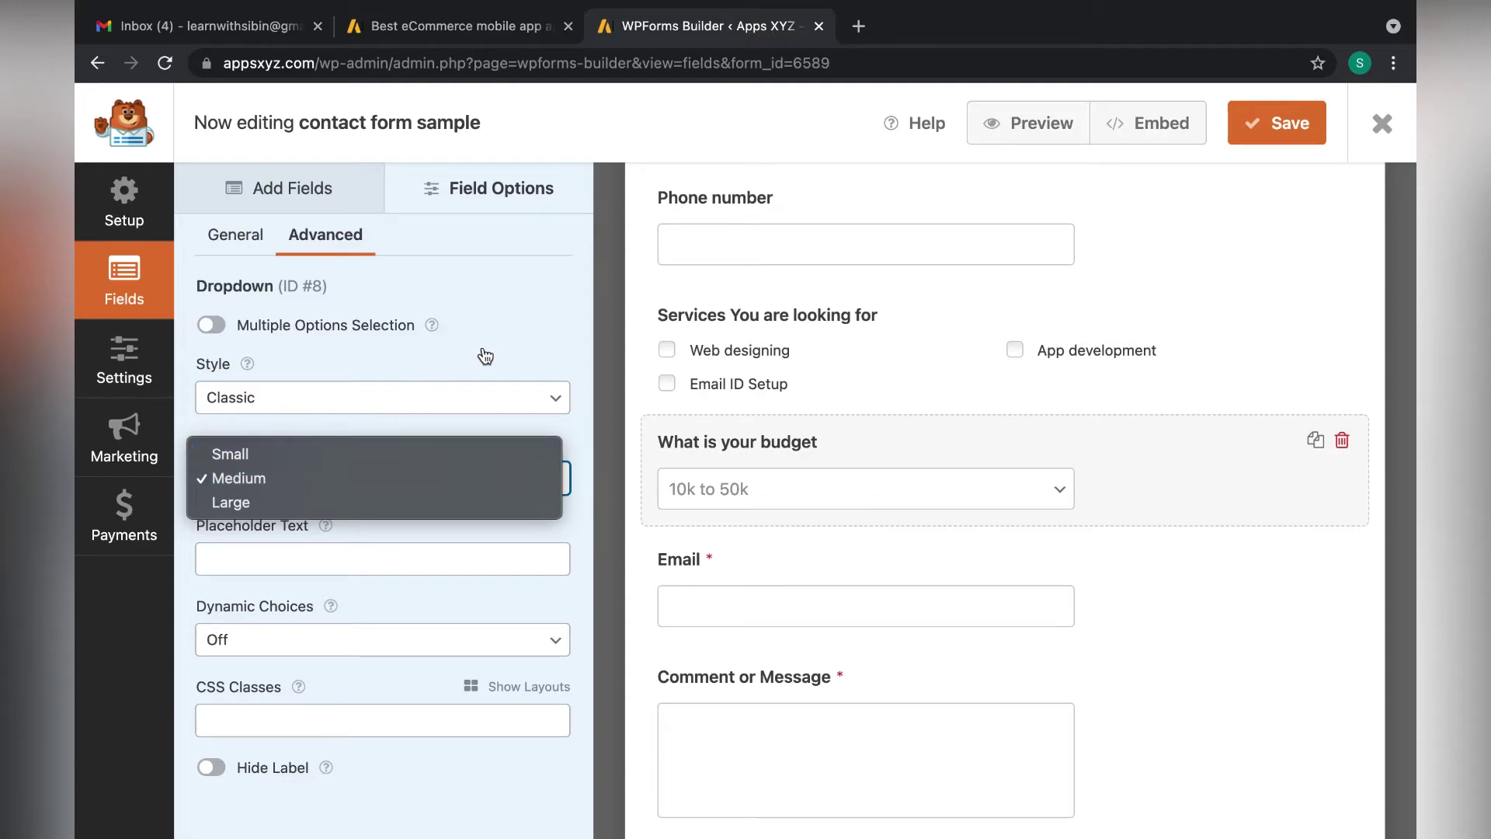
left_click(519, 358)
left_click(364, 480)
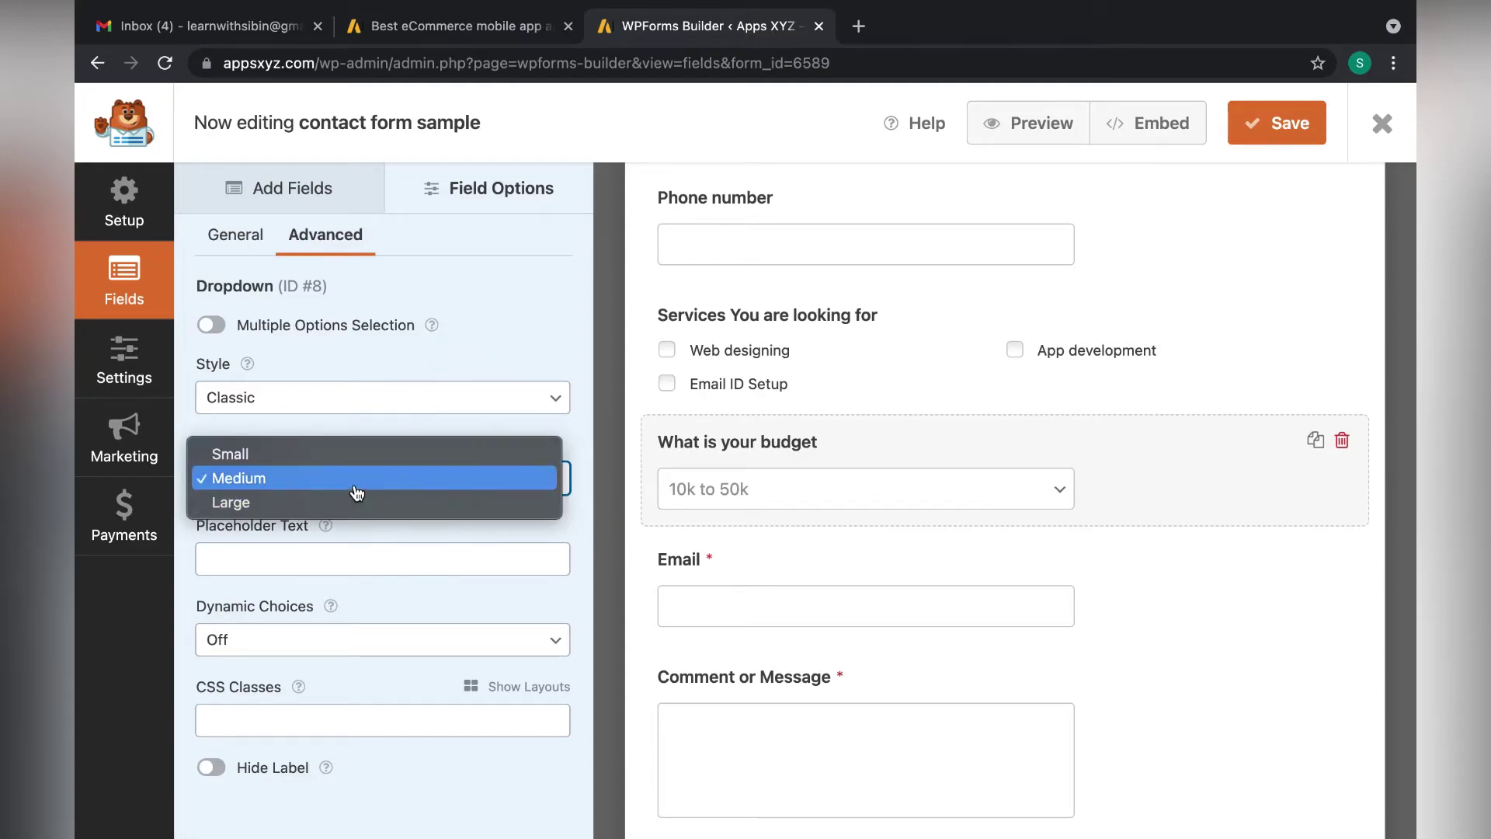
left_click(382, 503)
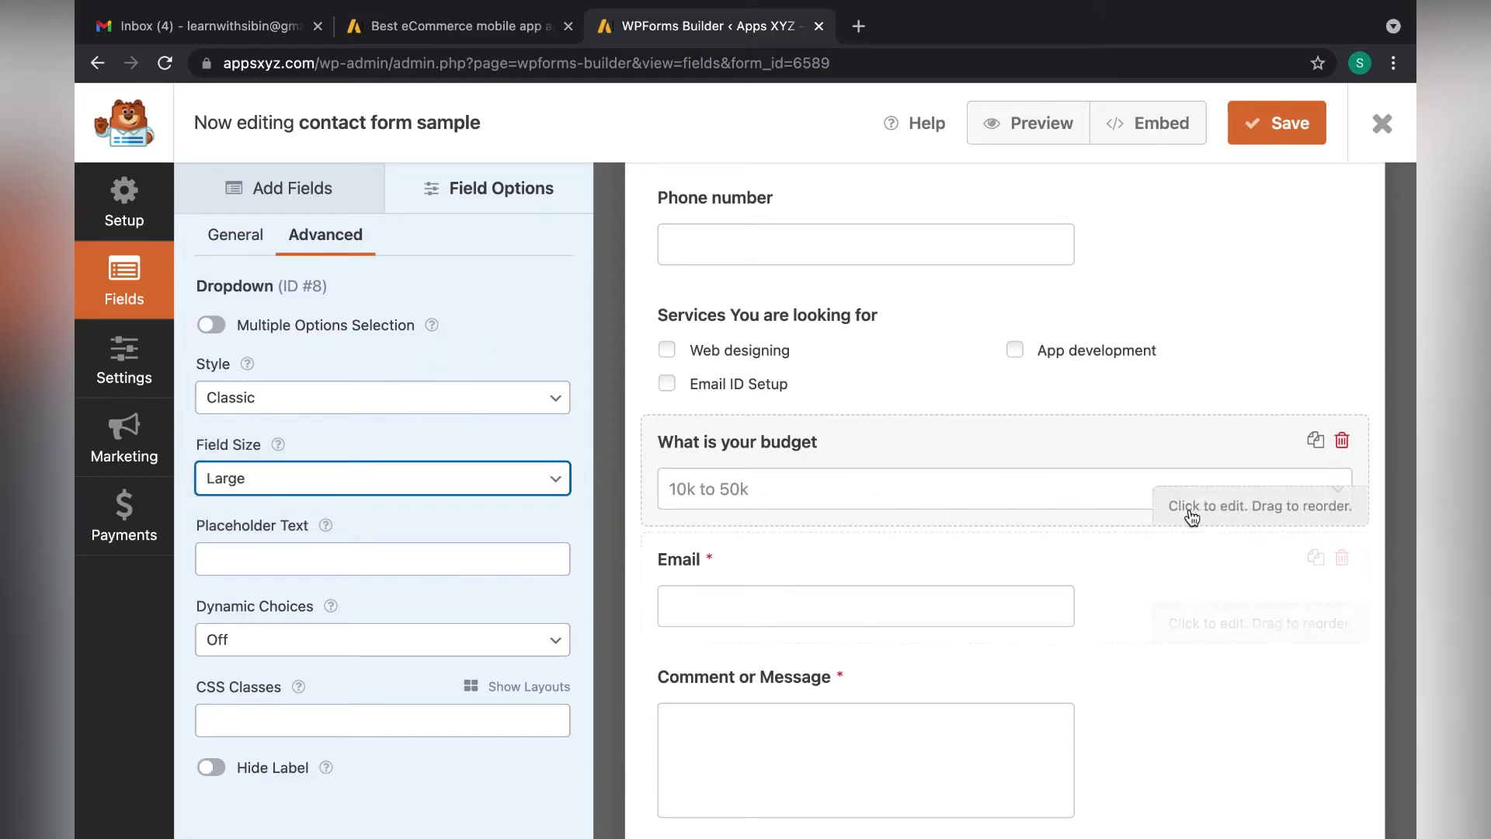
left_click(366, 476)
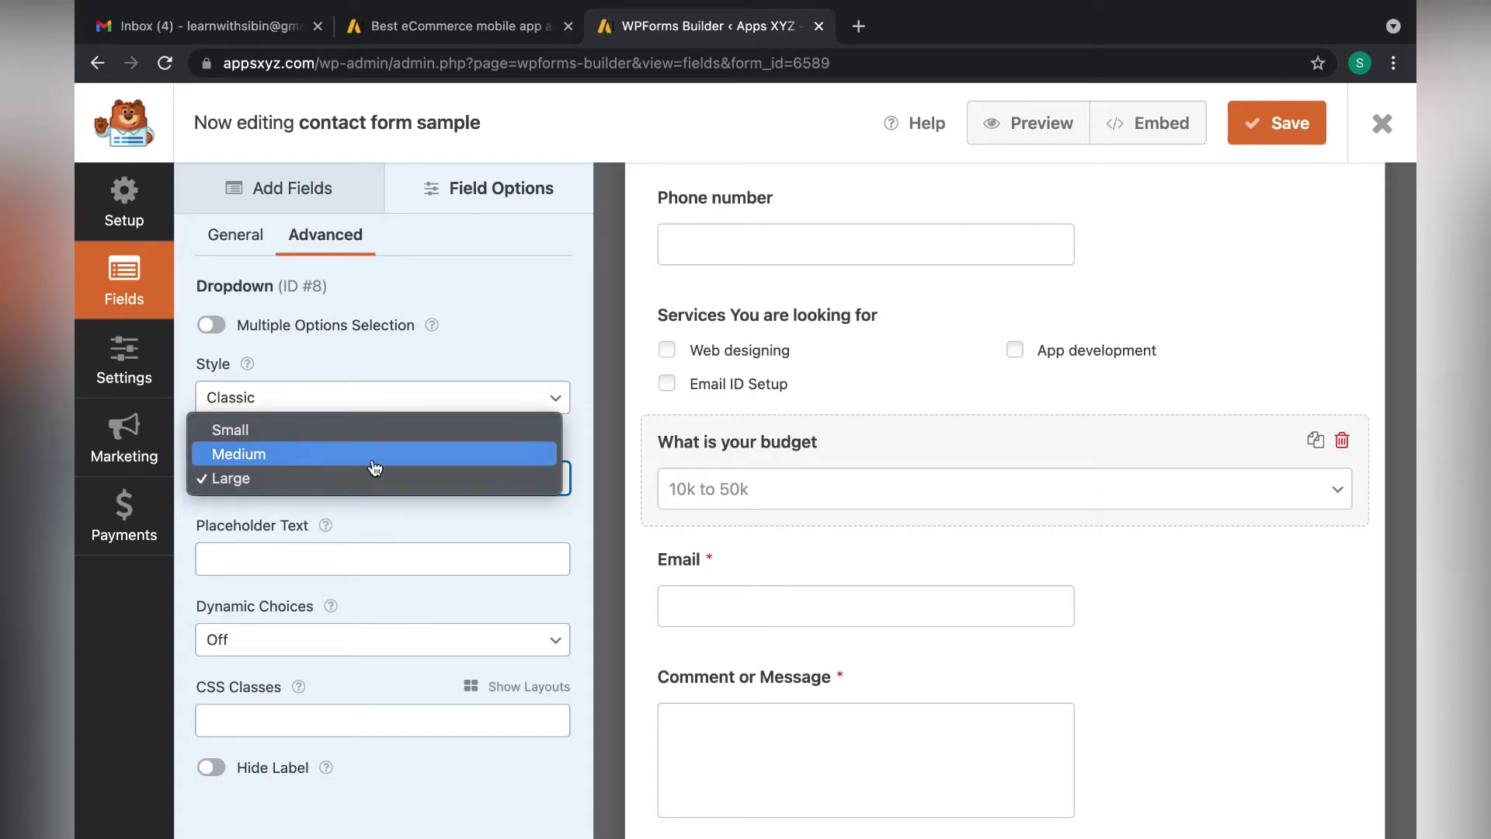
left_click(347, 458)
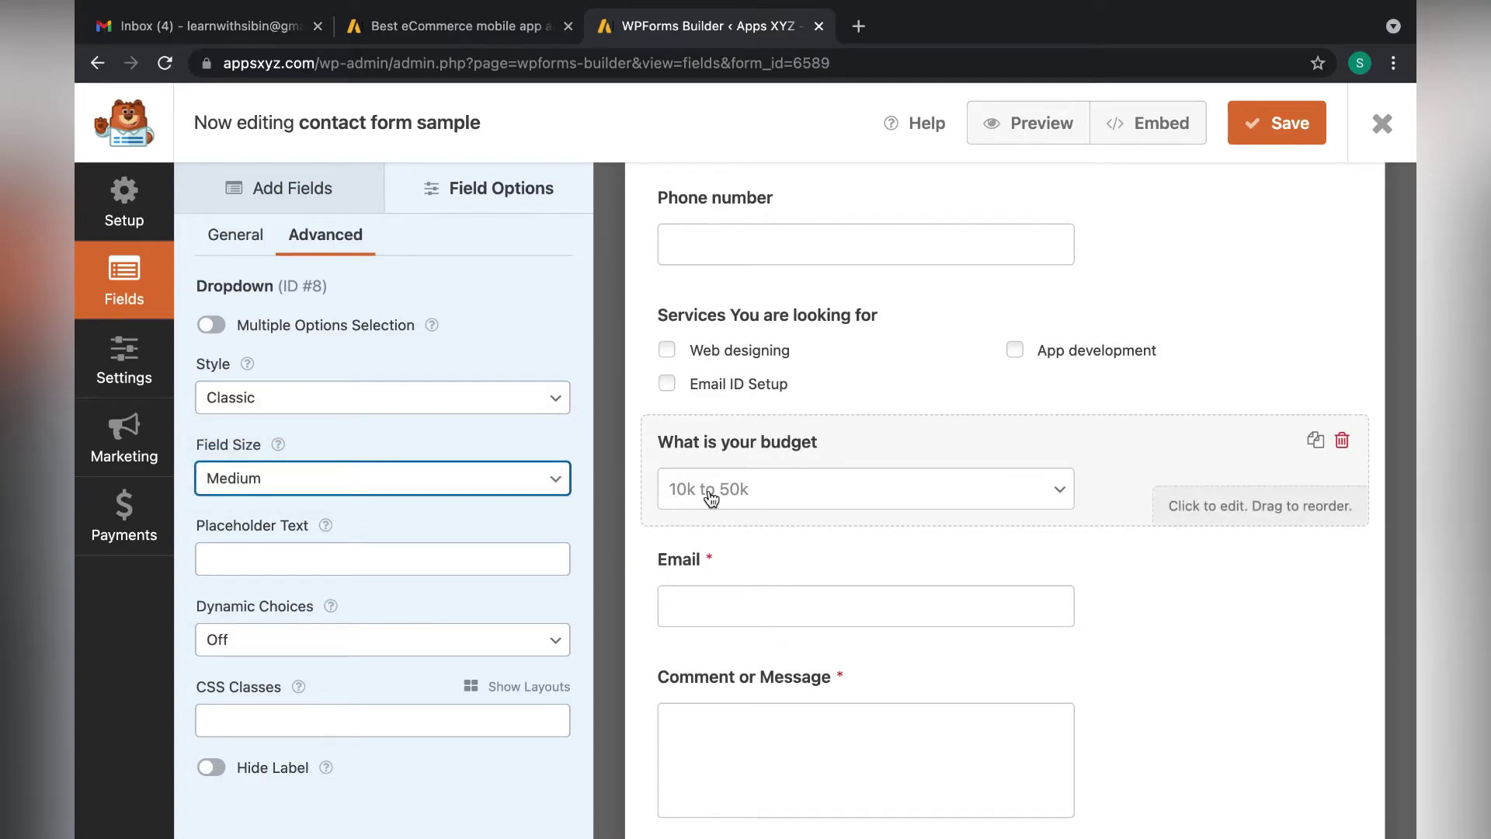
left_click(427, 412)
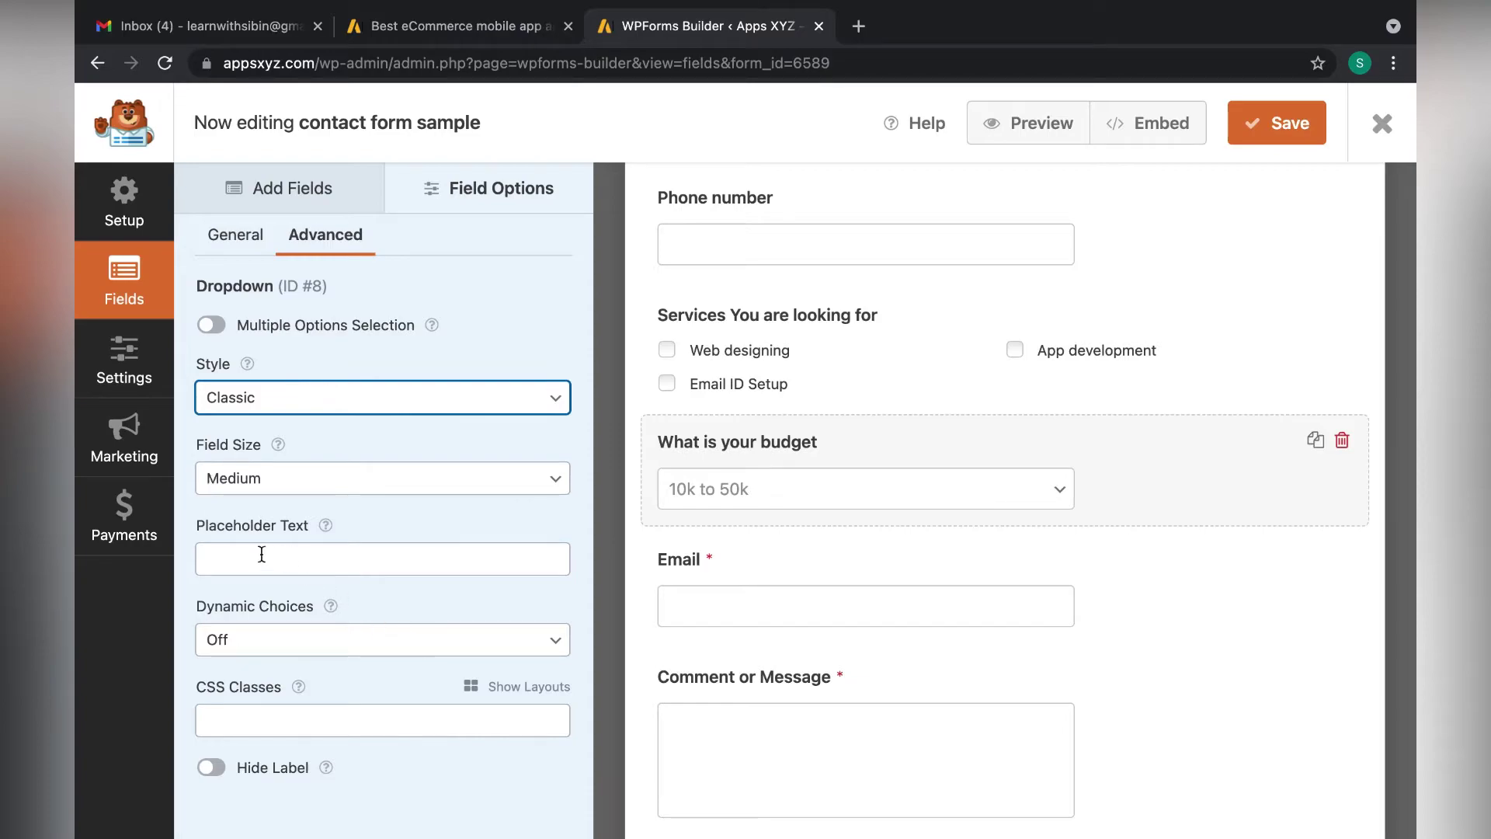
Set the budget dropdown's placeholder text to "select your budget".
left_click(430, 556)
type("select your budget")
key("super+a")
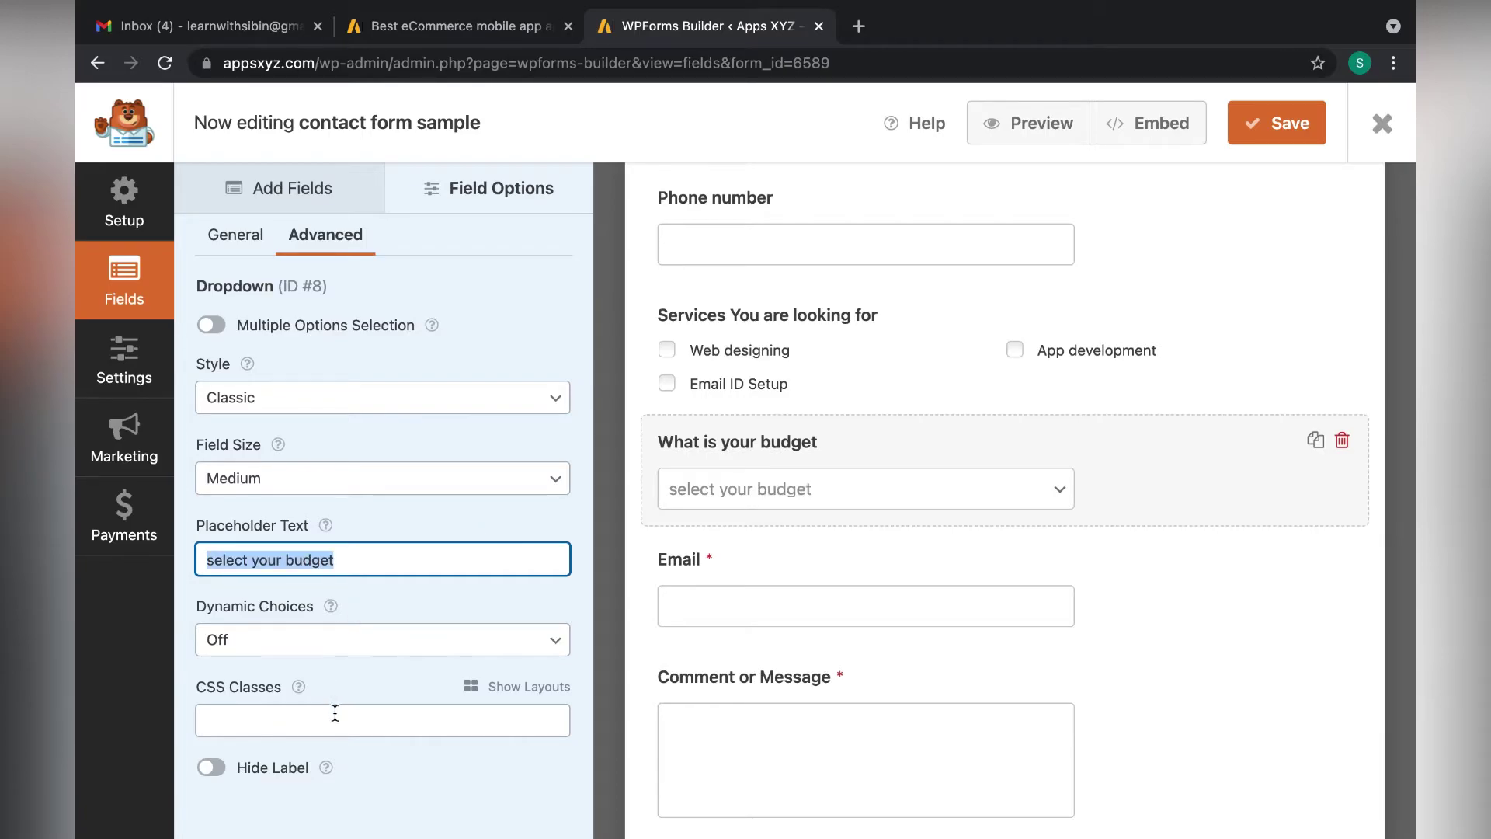
Review the available standard and fancy field types alongside the fields already placed in the contact form.
left_click(290, 183)
scroll(830, 604, "down", 2)
scroll(832, 605, "up", 5)
scroll(831, 605, "down", 2)
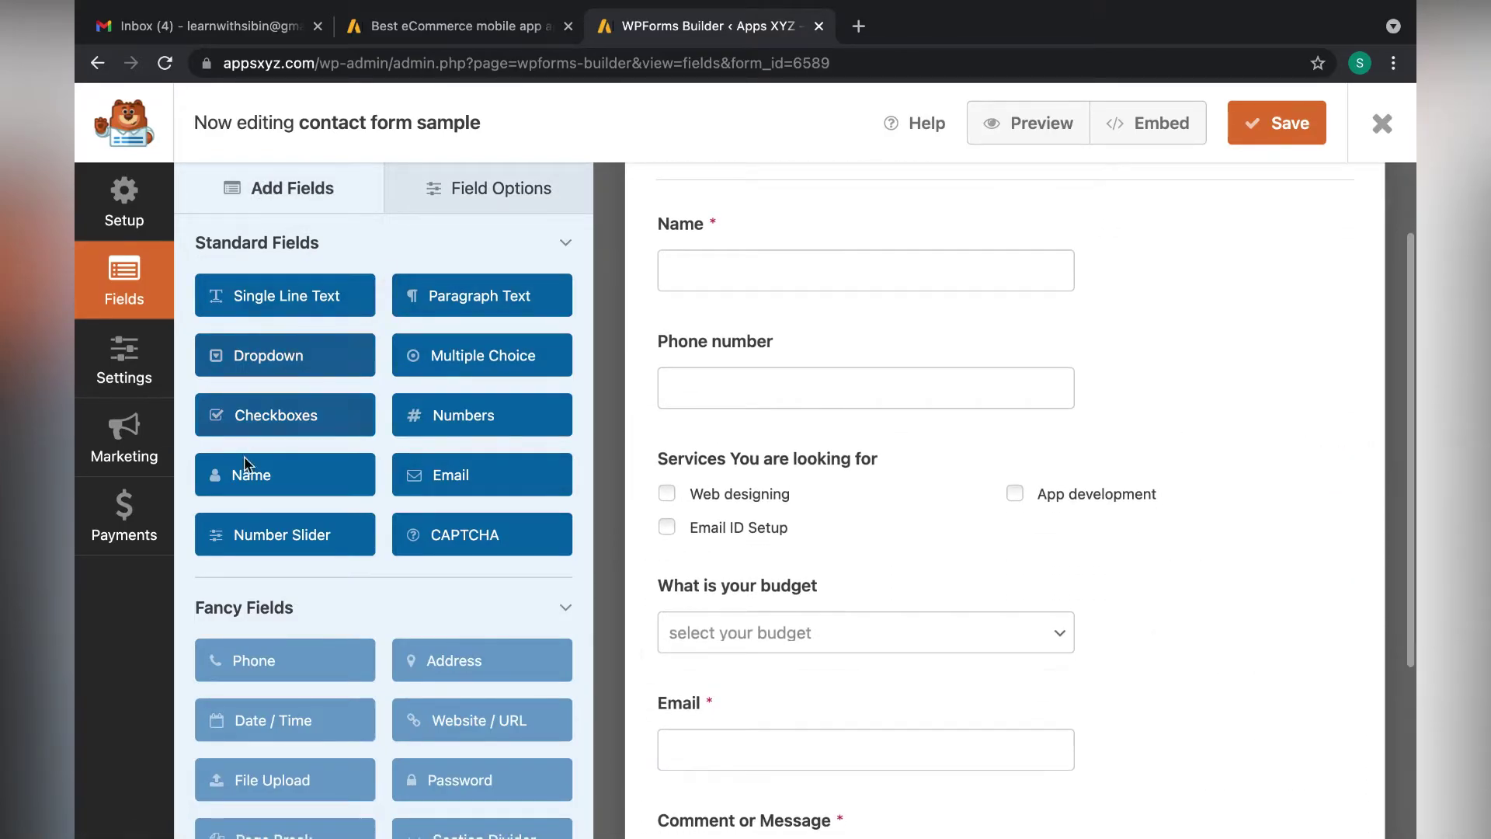
scroll(410, 419, "down", 8)
scroll(432, 373, "up", 4)
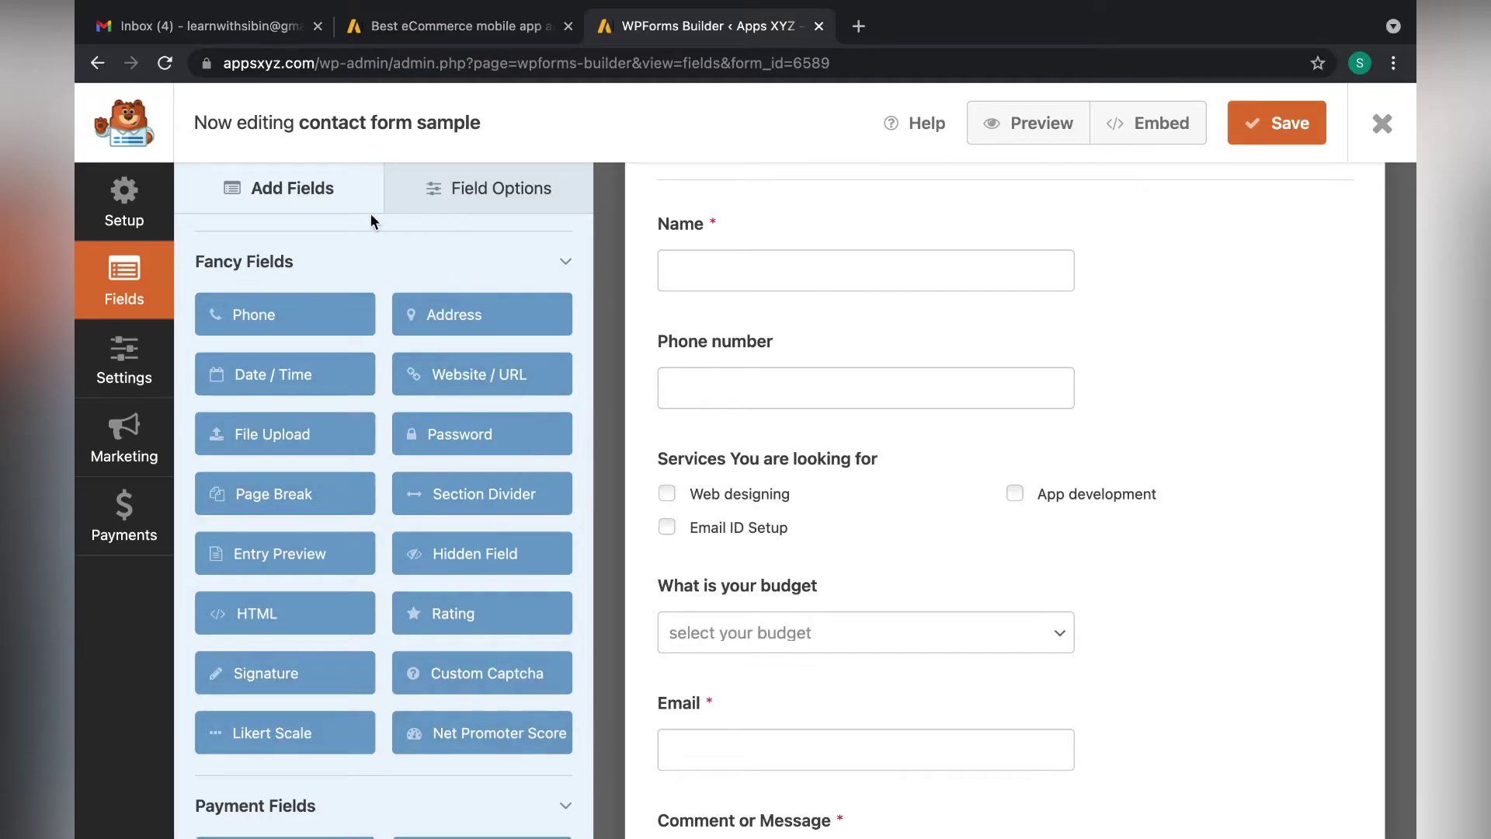
scroll(326, 388, "up", 4)
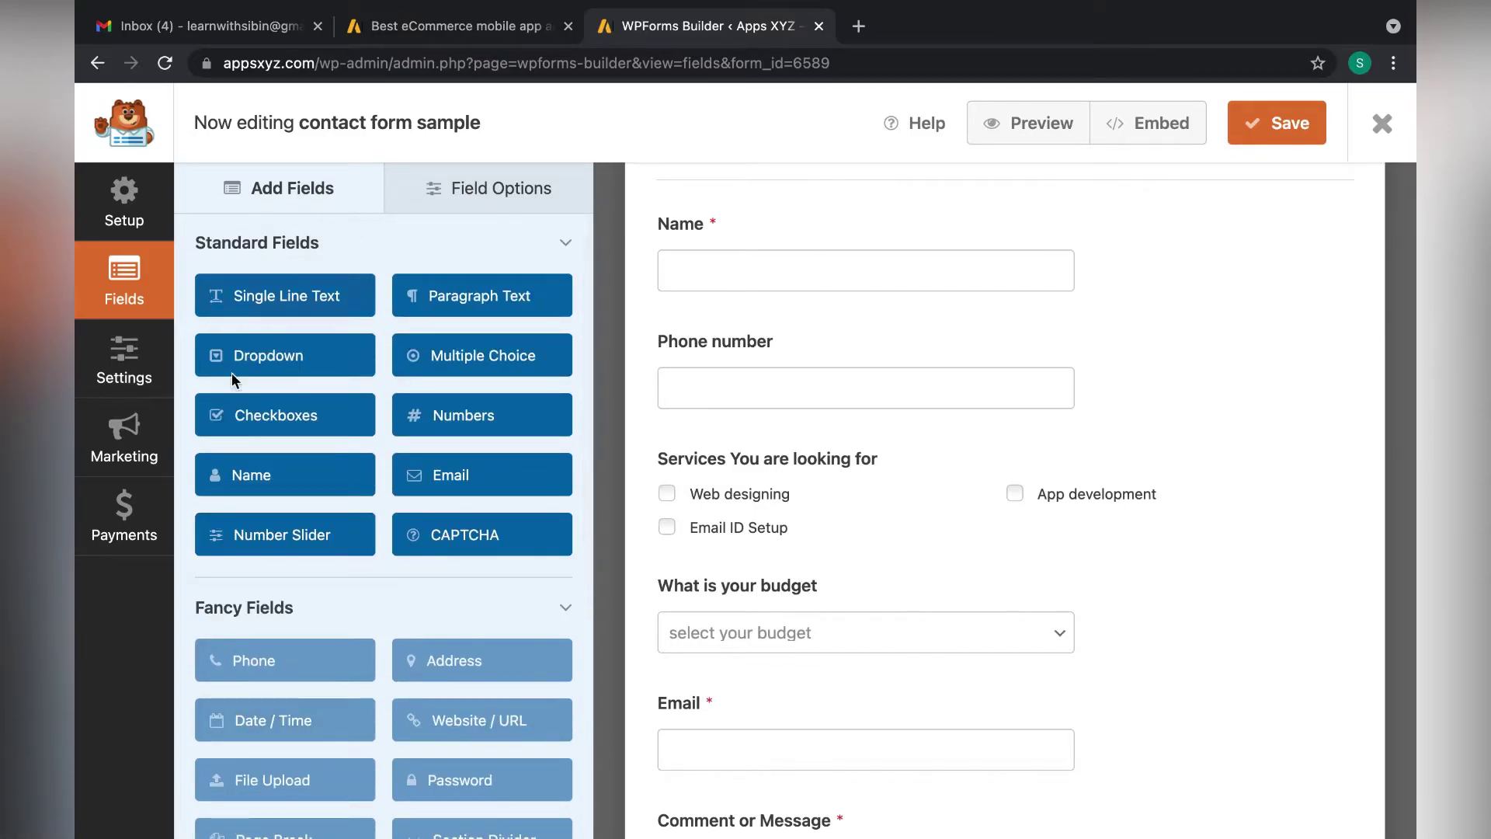
scroll(854, 505, "up", 2)
scroll(972, 526, "down", 5)
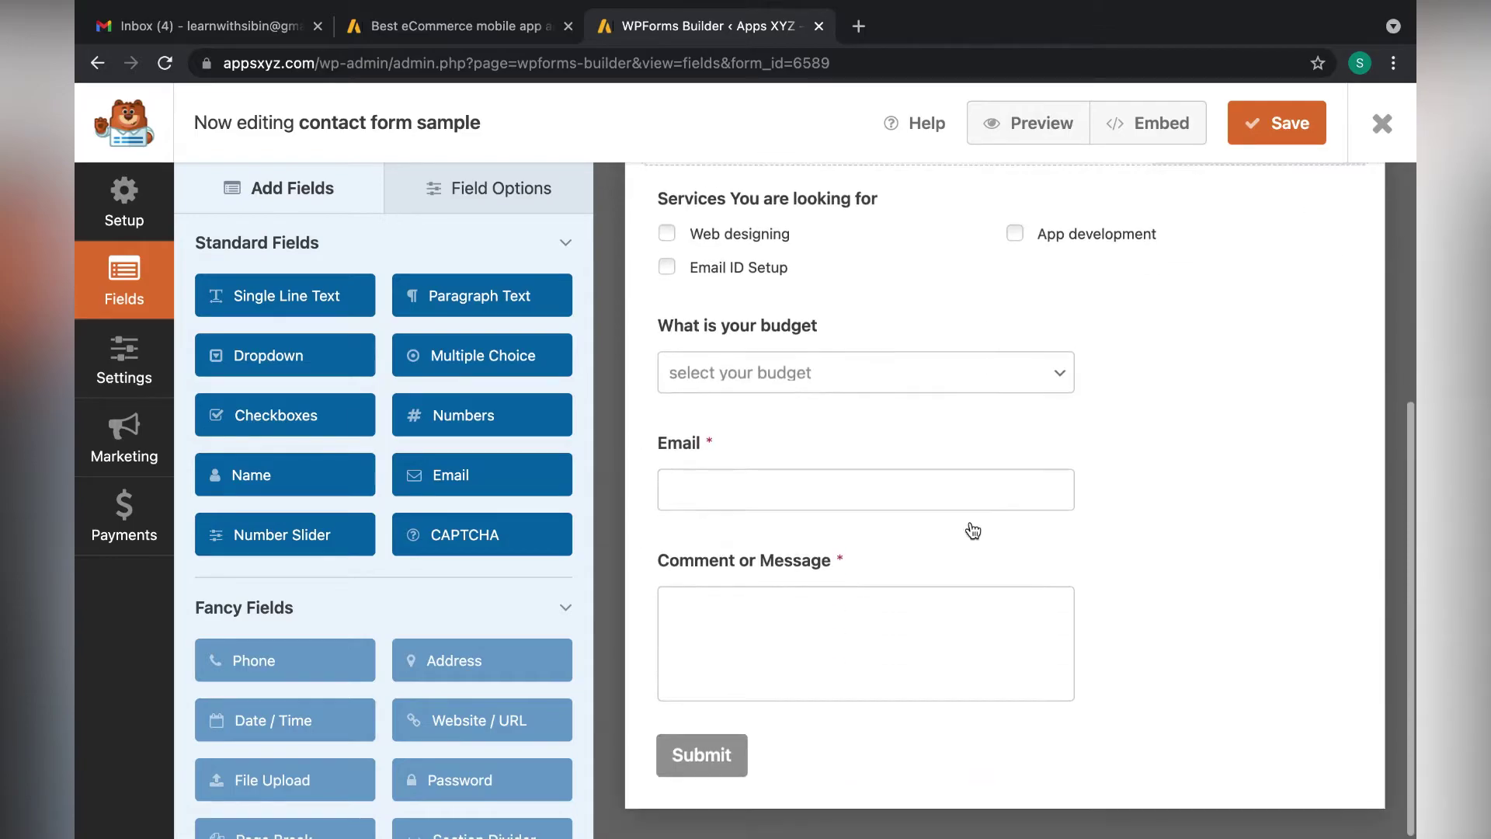
scroll(972, 526, "up", 1)
scroll(334, 558, "down", 5)
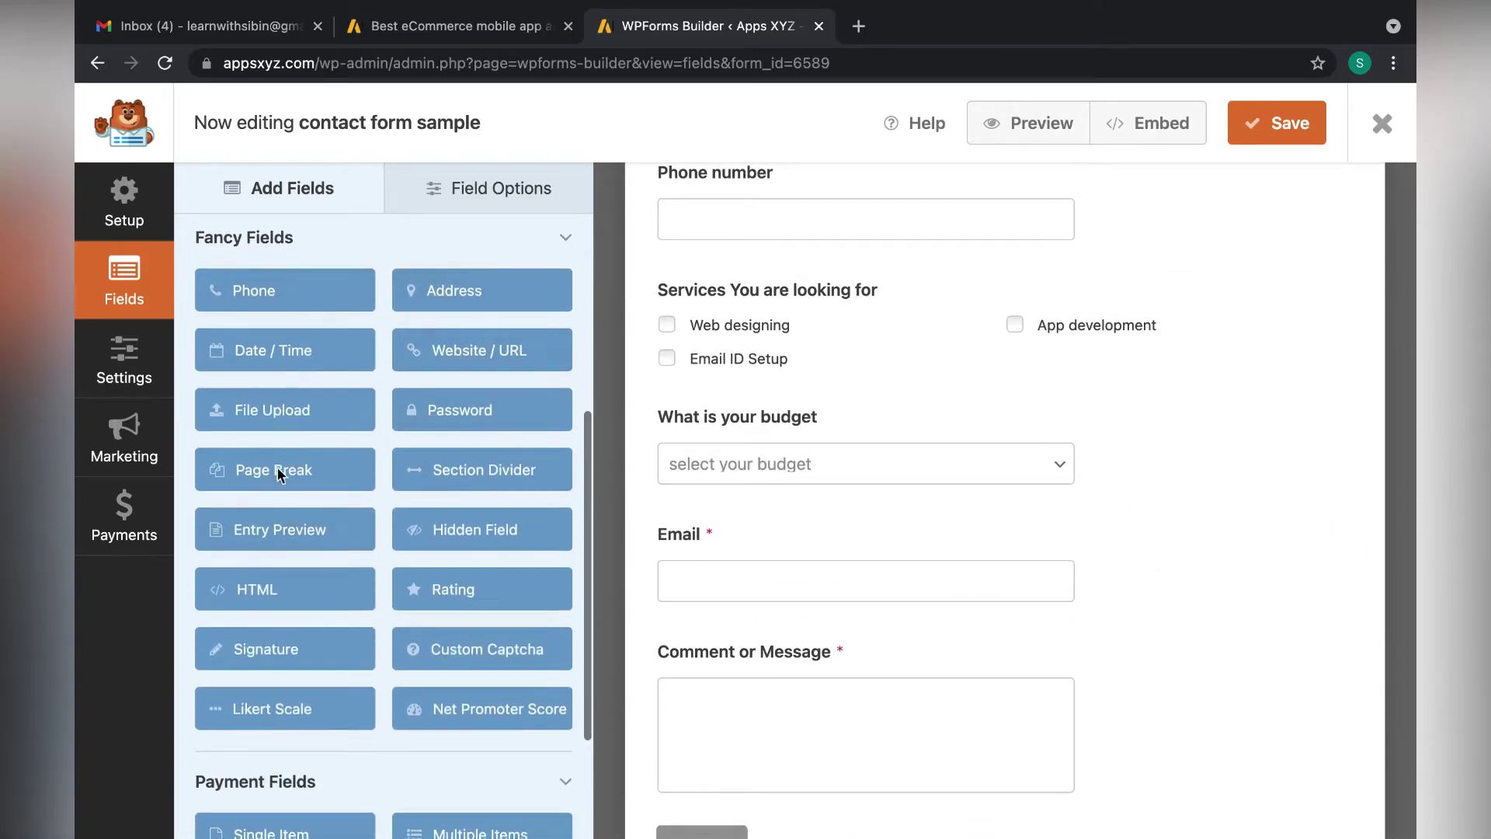
scroll(399, 752, "down", 1)
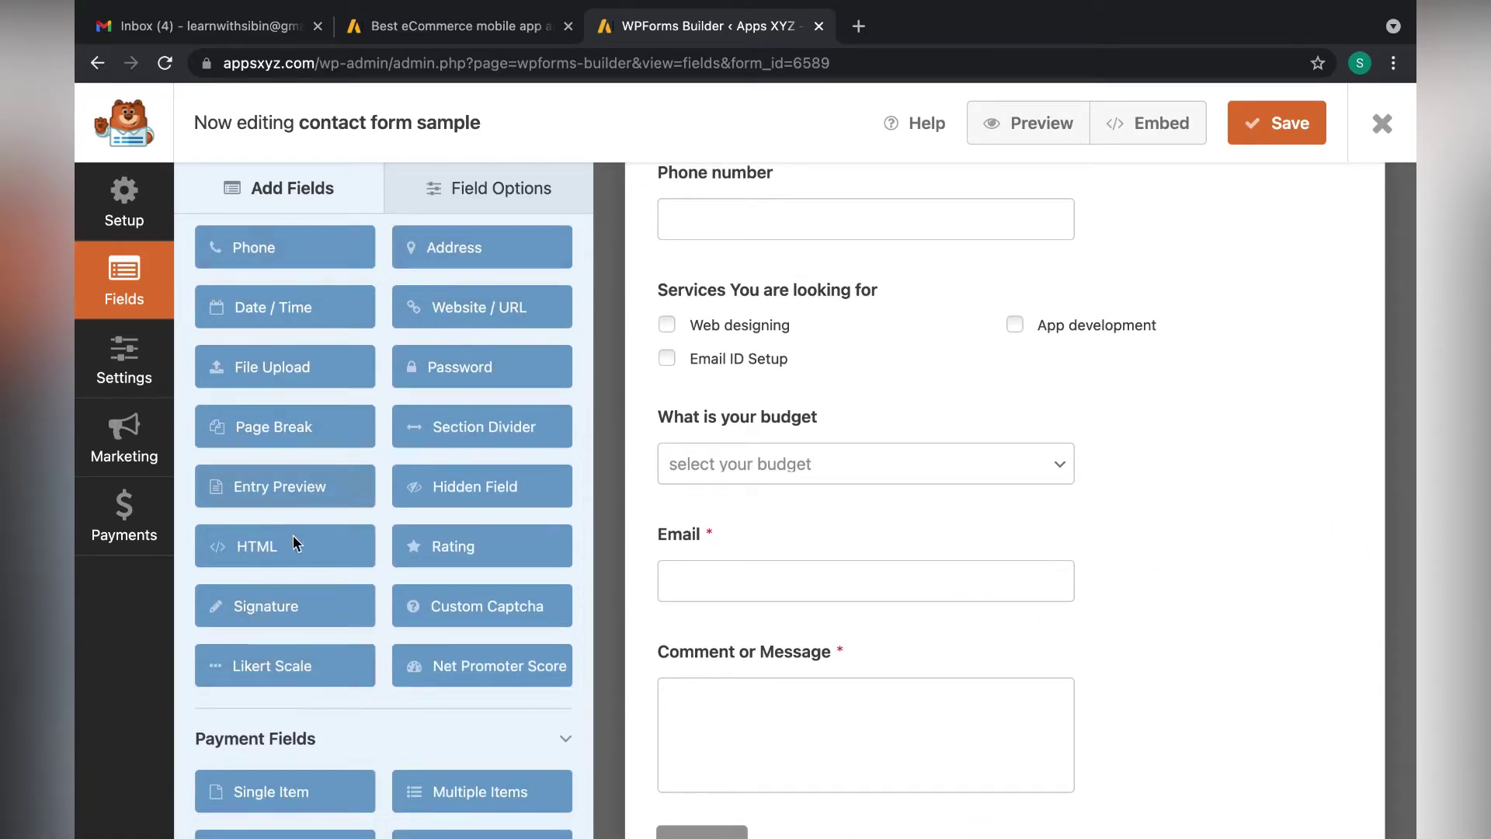
scroll(335, 576, "down", 2)
scroll(433, 583, "up", 3)
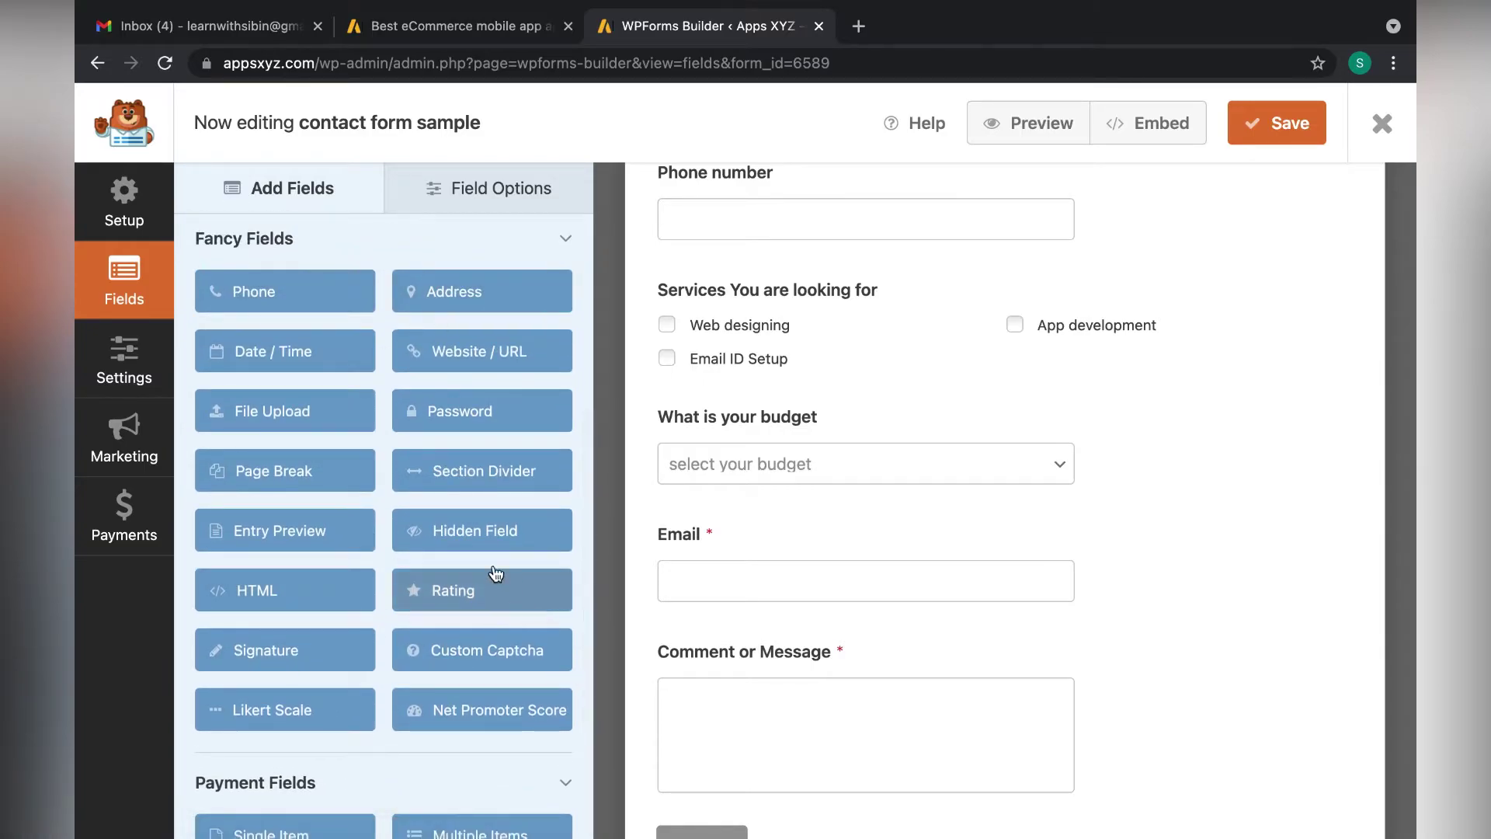
scroll(536, 571, "up", 5)
scroll(1075, 602, "up", 4)
scroll(1080, 606, "down", 5)
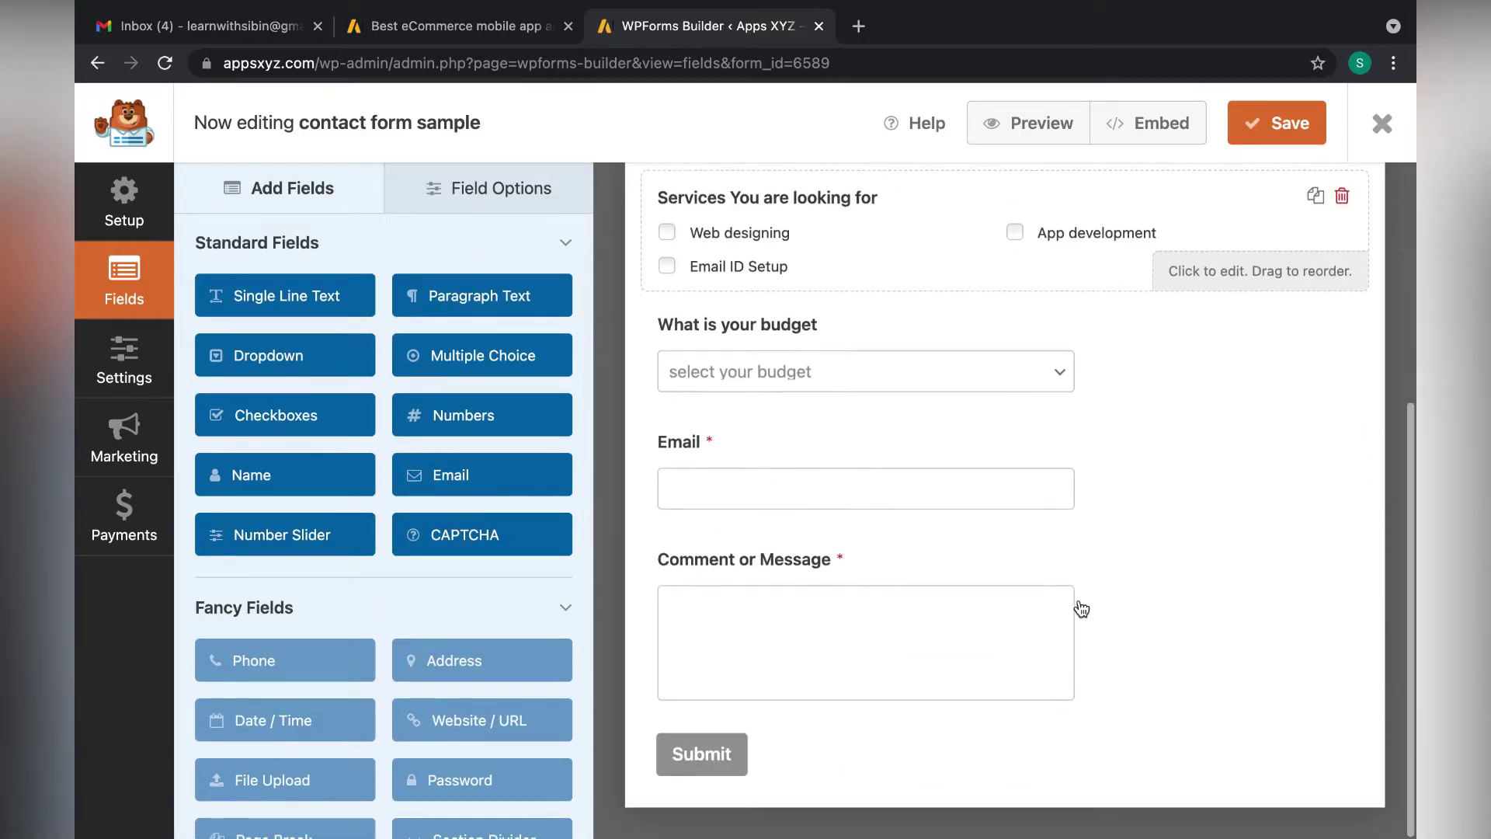
Save the contact form sample form and review its fields from the name down to the submit button.
scroll(1080, 607, "up", 3)
left_click(1280, 124)
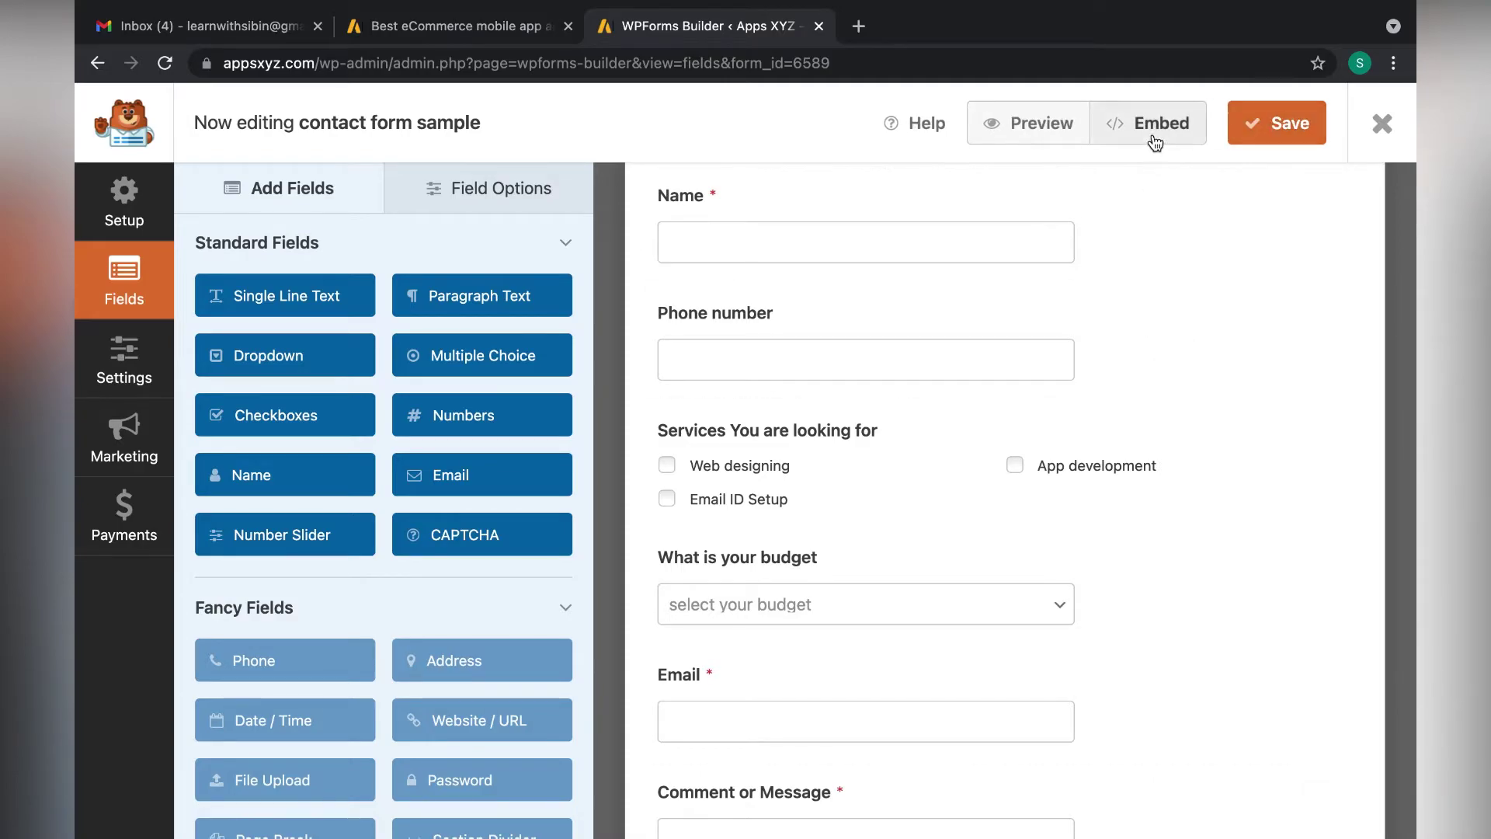
scroll(889, 449, "up", 2)
scroll(892, 451, "down", 5)
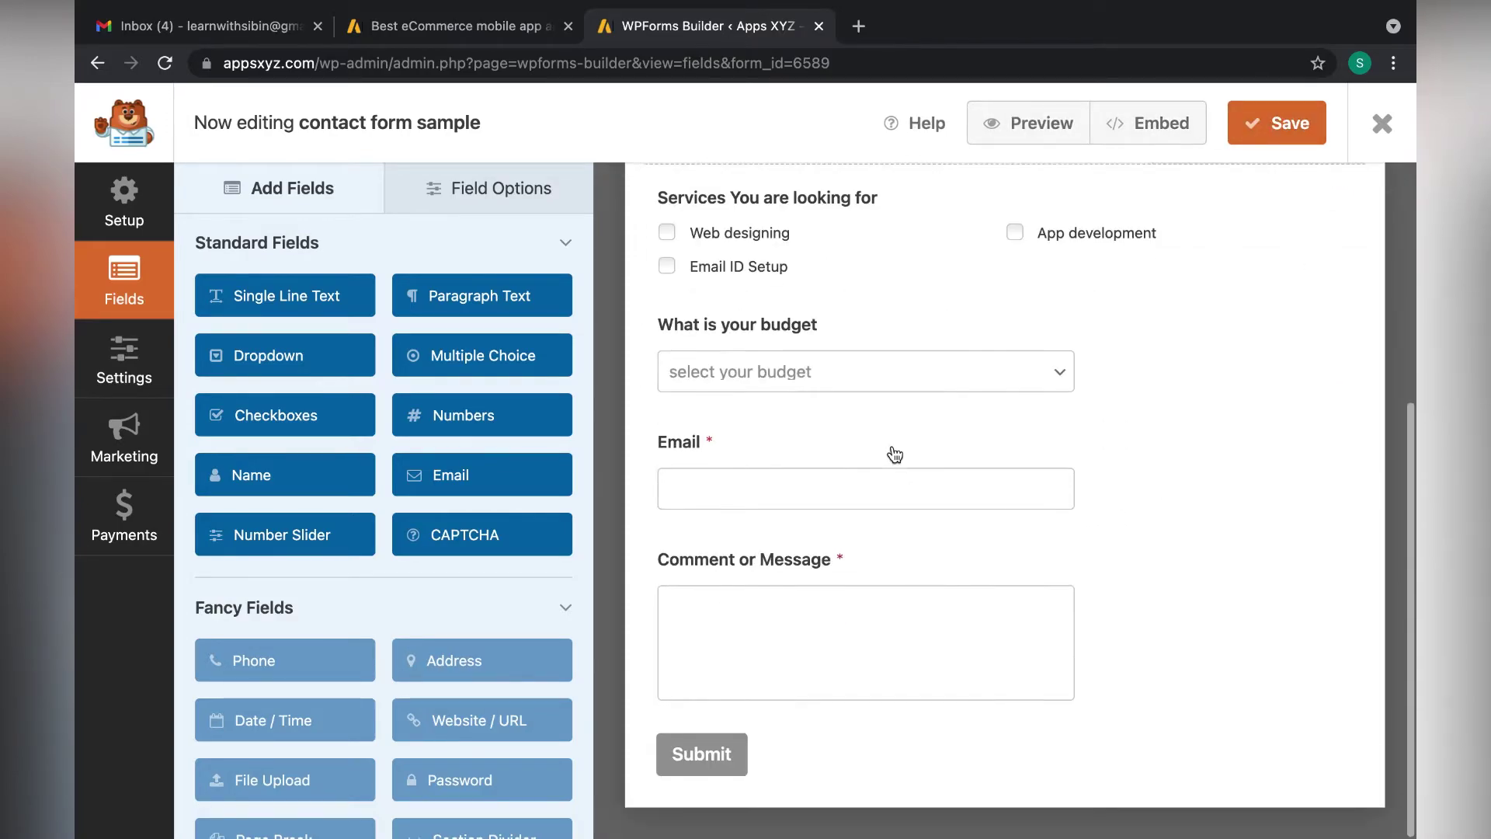
scroll(878, 439, "up", 5)
From the Apps XYZ site's dashboard, create a new page and open it for editing with Elementor.
left_click(396, 22)
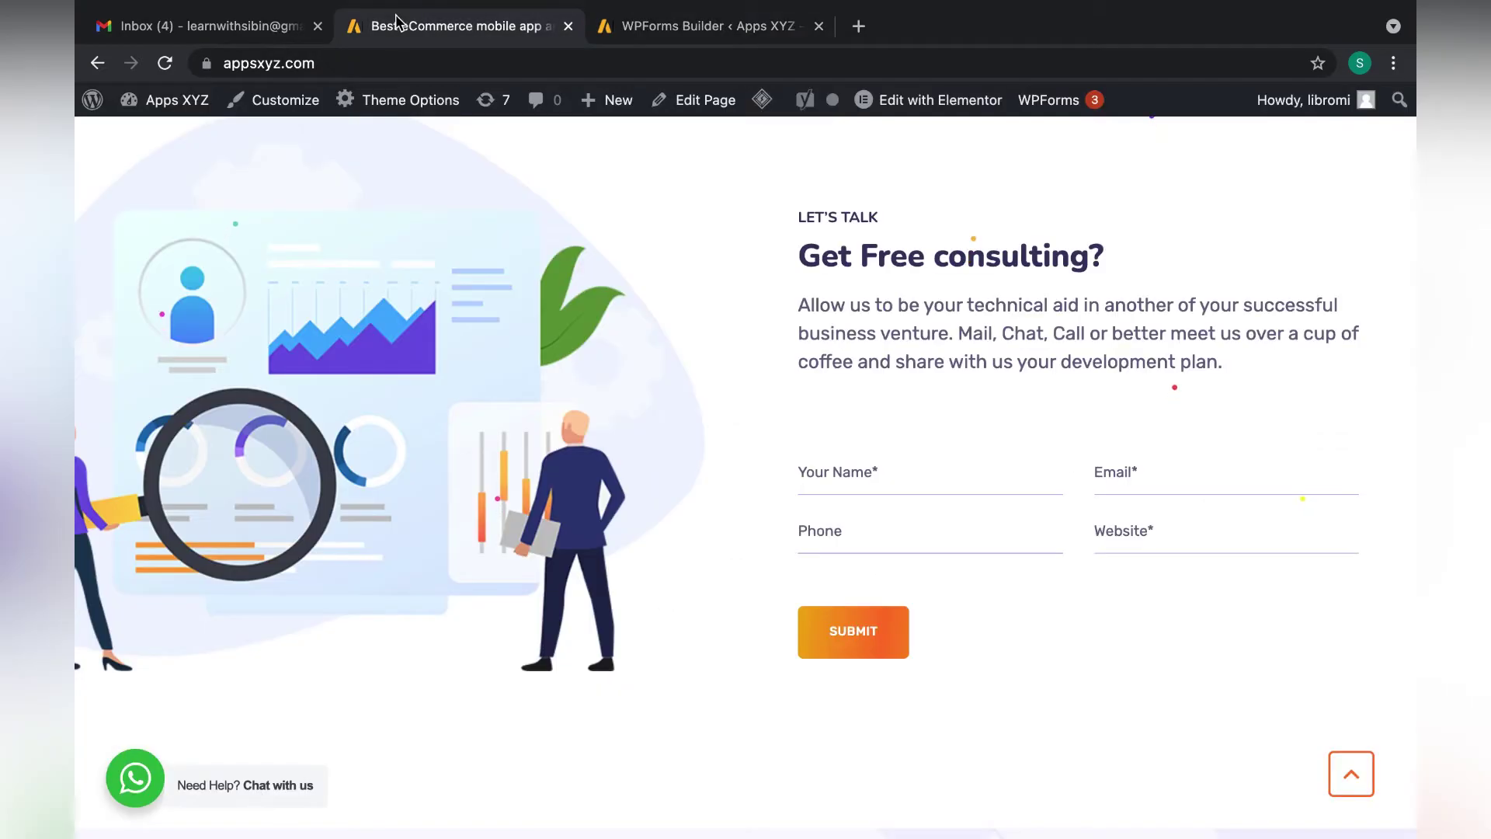
scroll(691, 406, "up", 15)
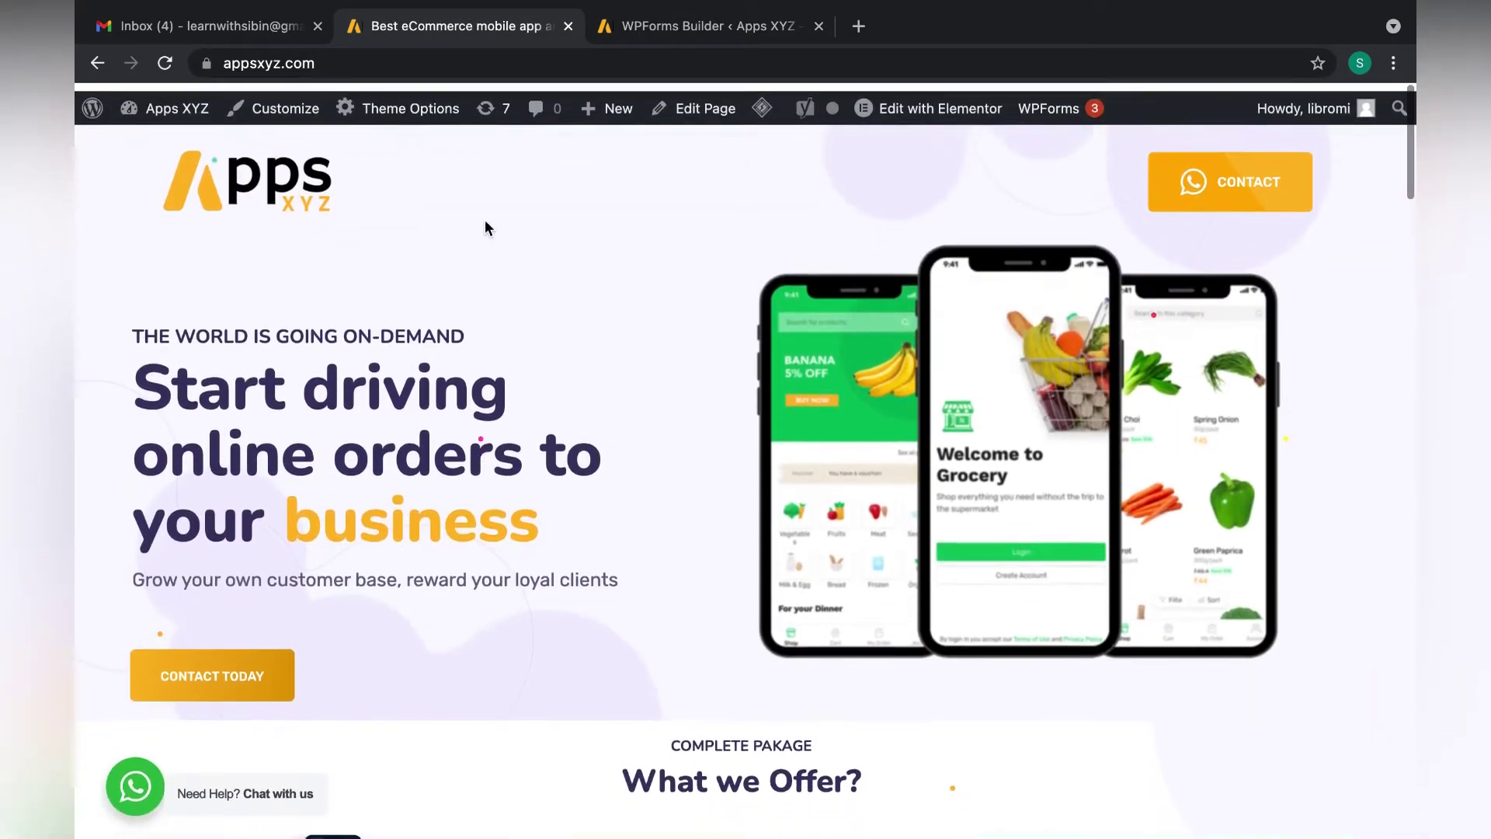
mouse_move(167, 99)
left_click(155, 137)
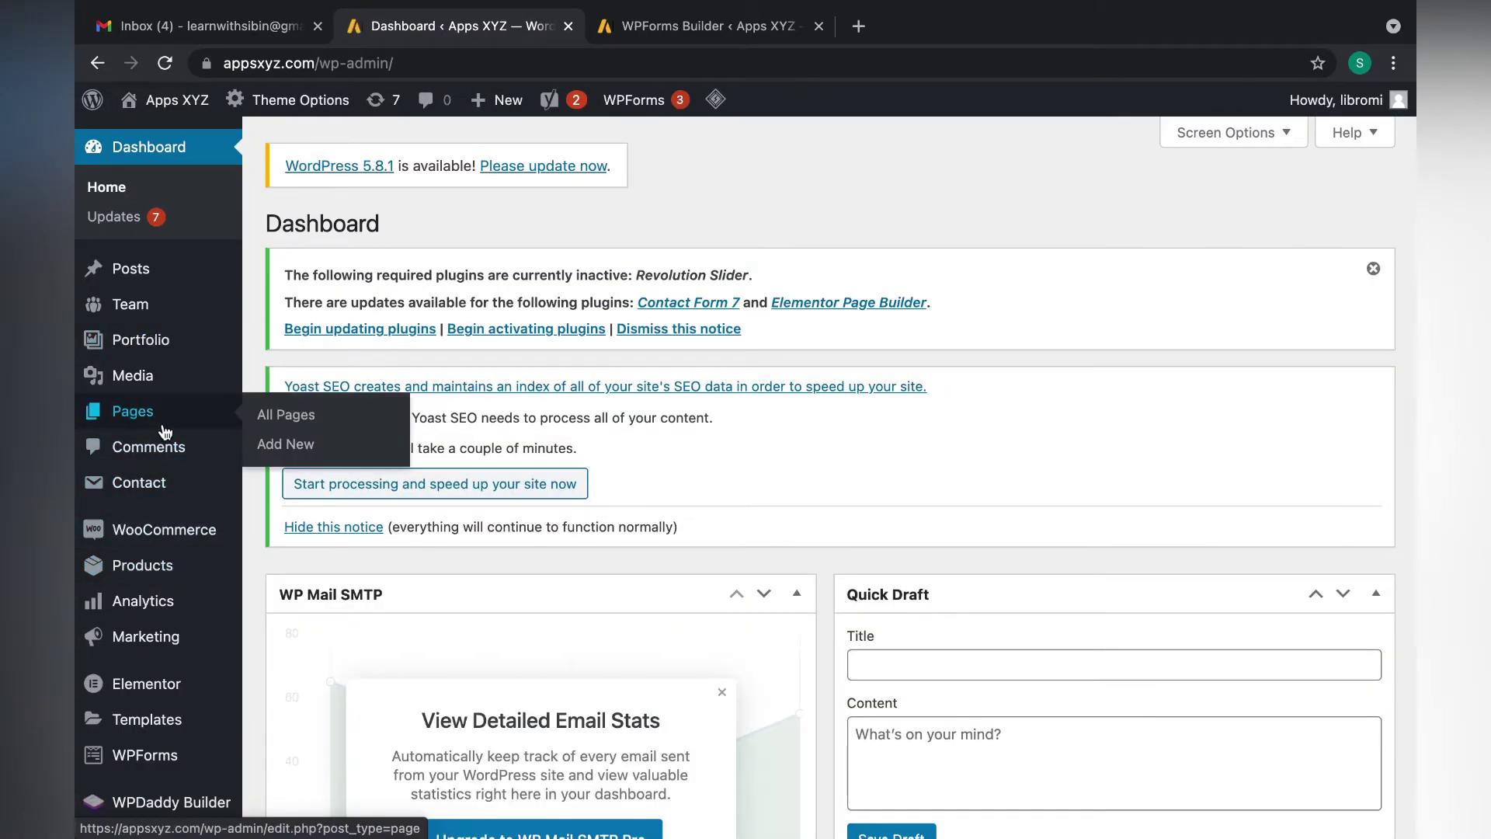
left_click(320, 448)
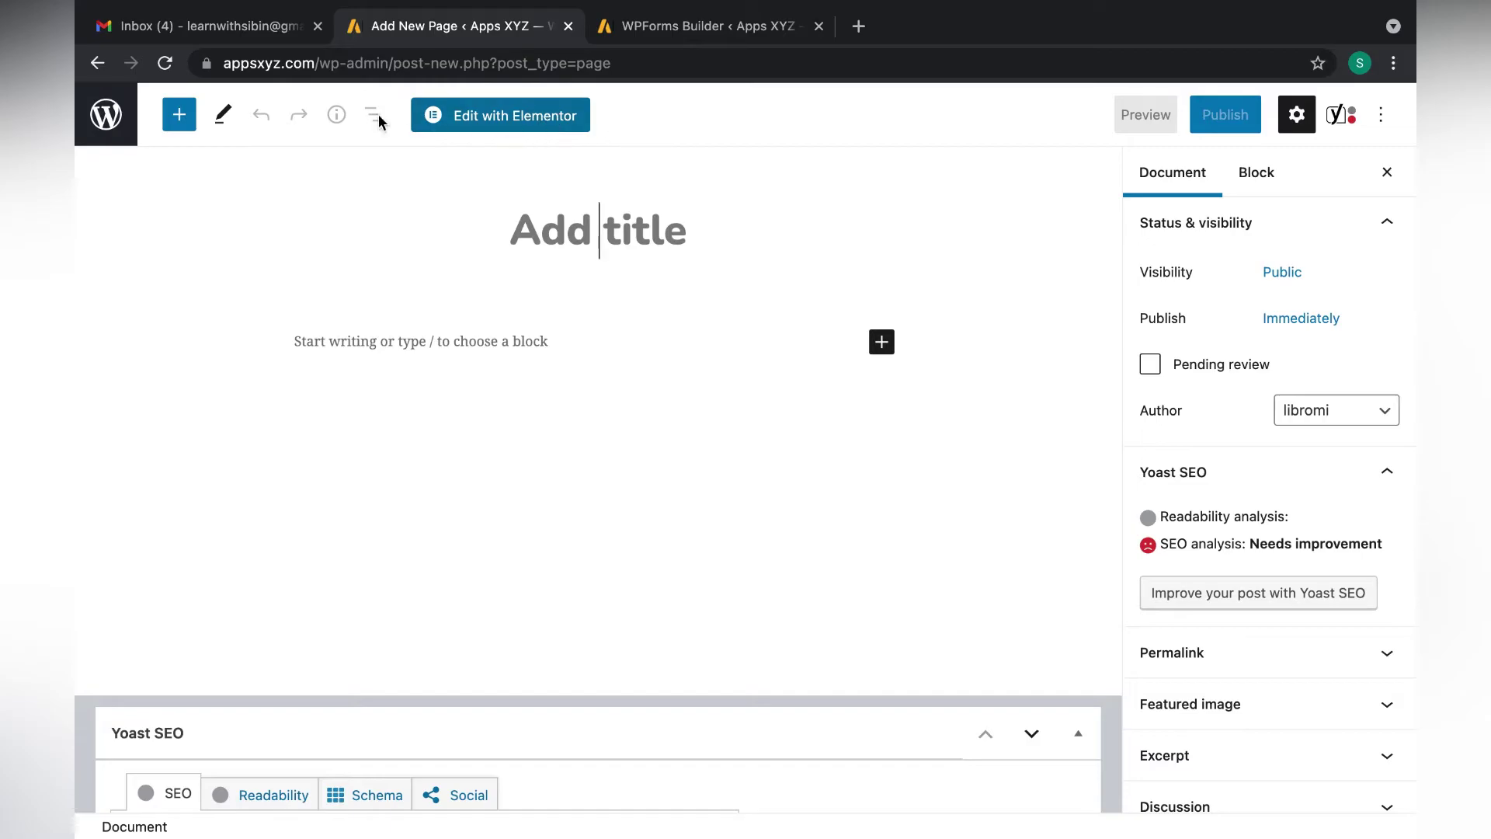
left_click(488, 132)
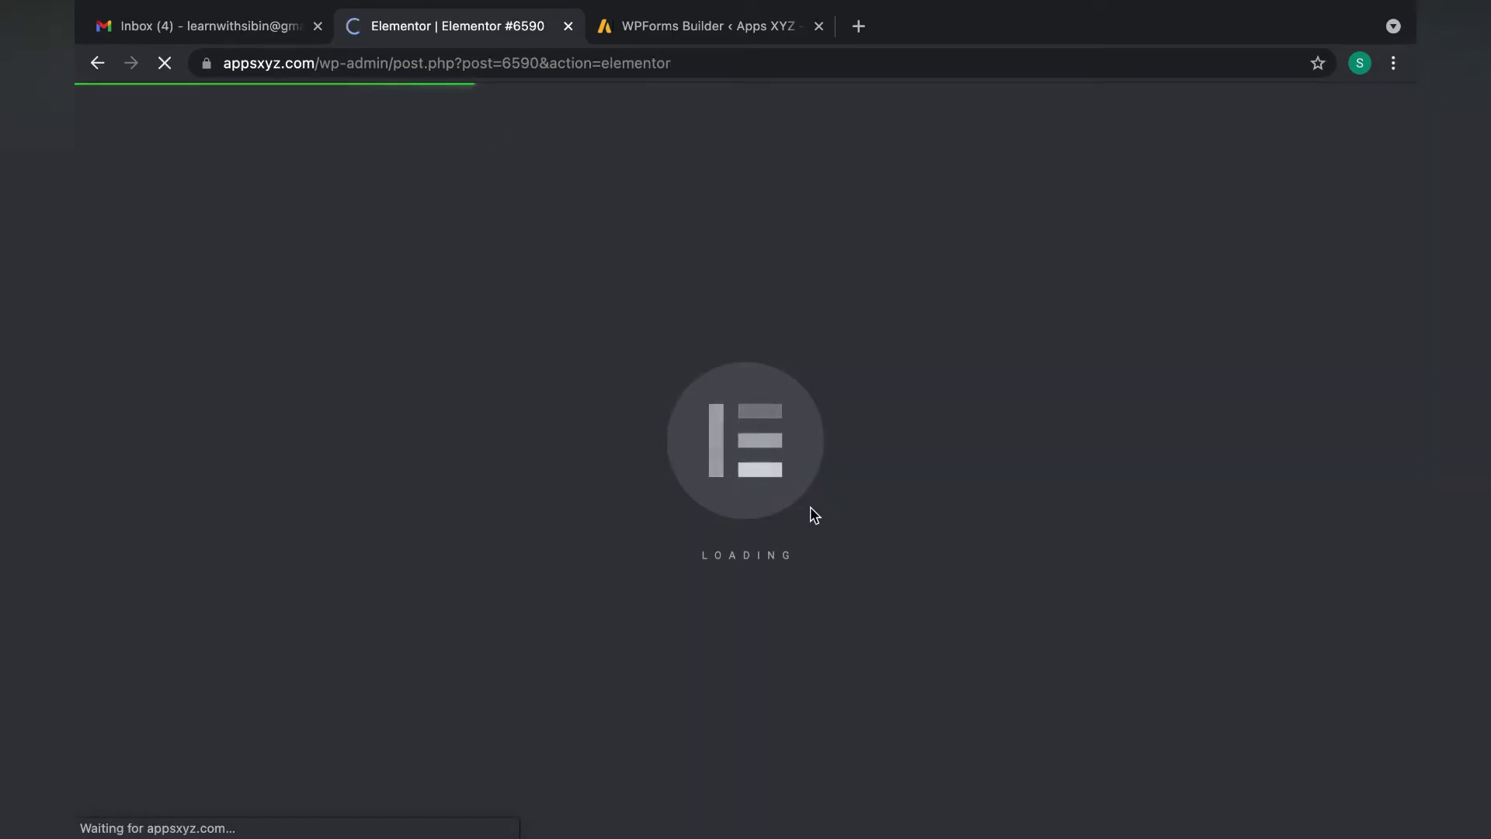
Add a section with two equal columns to the page and place a Text Editor widget in its right column.
scroll(971, 605, "down", 6)
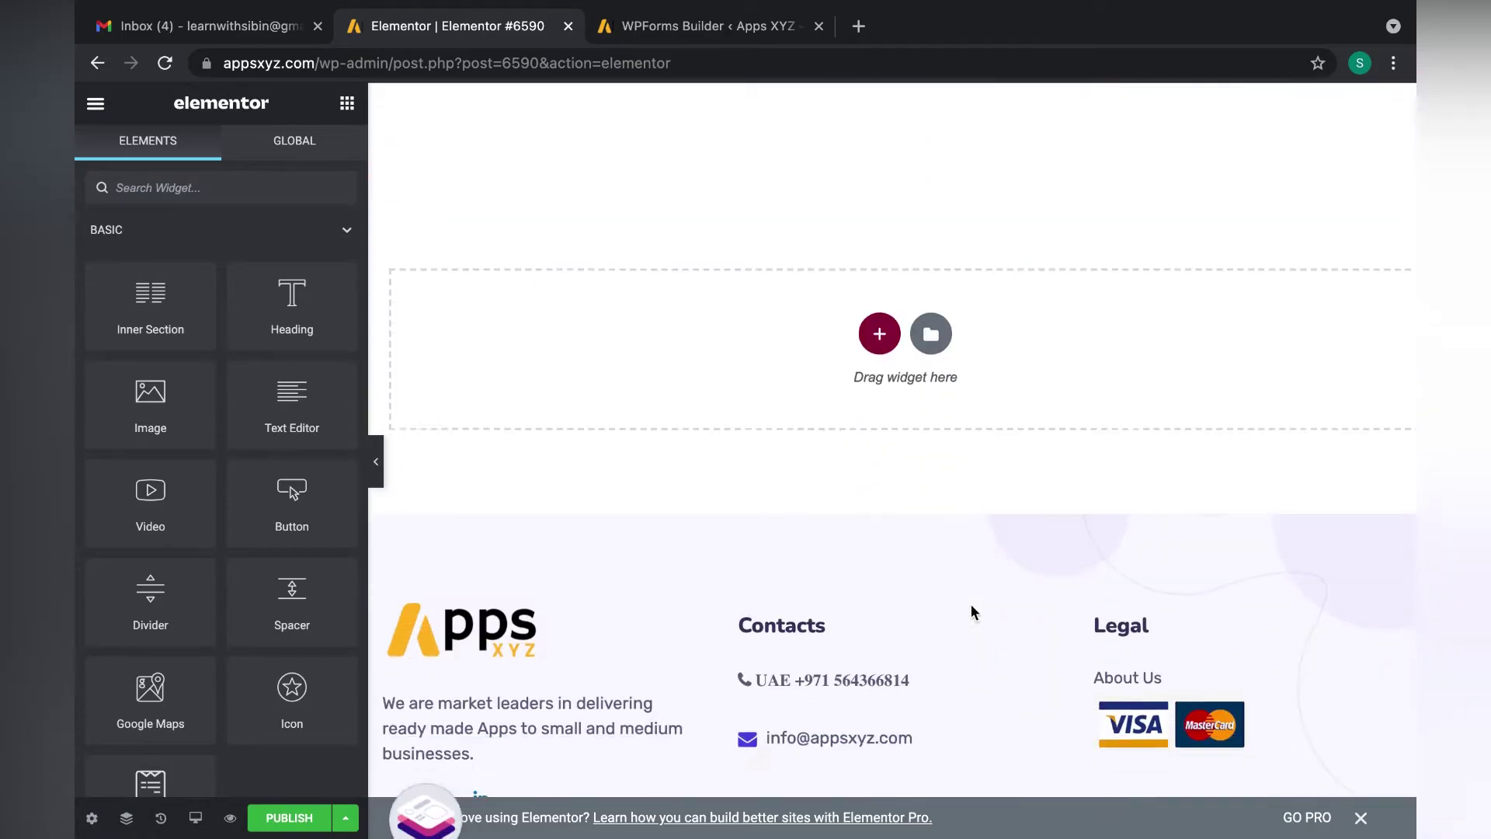
scroll(971, 617, "up", 6)
scroll(971, 616, "down", 5)
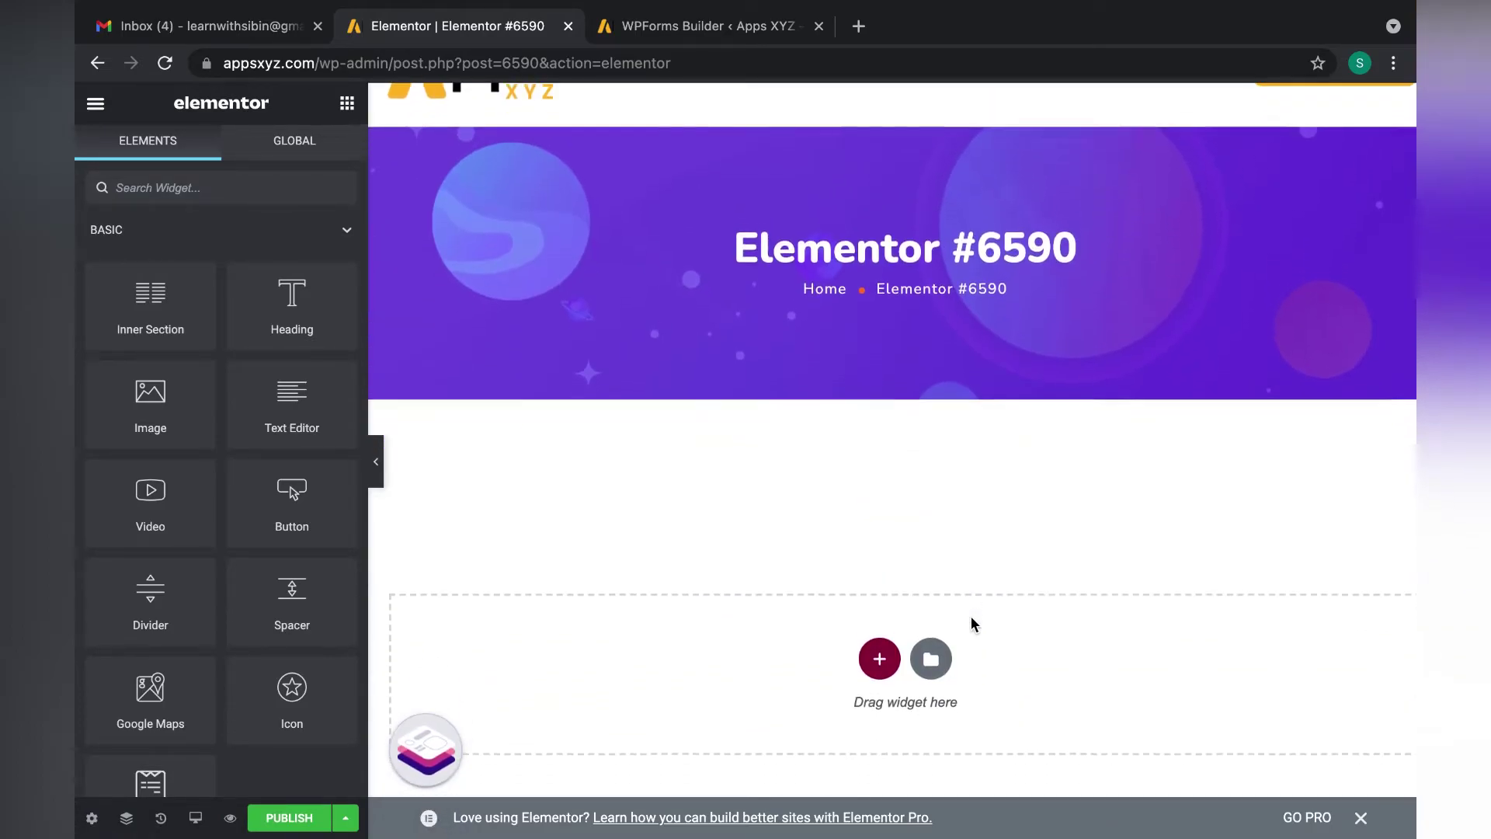
scroll(865, 398, "up", 2)
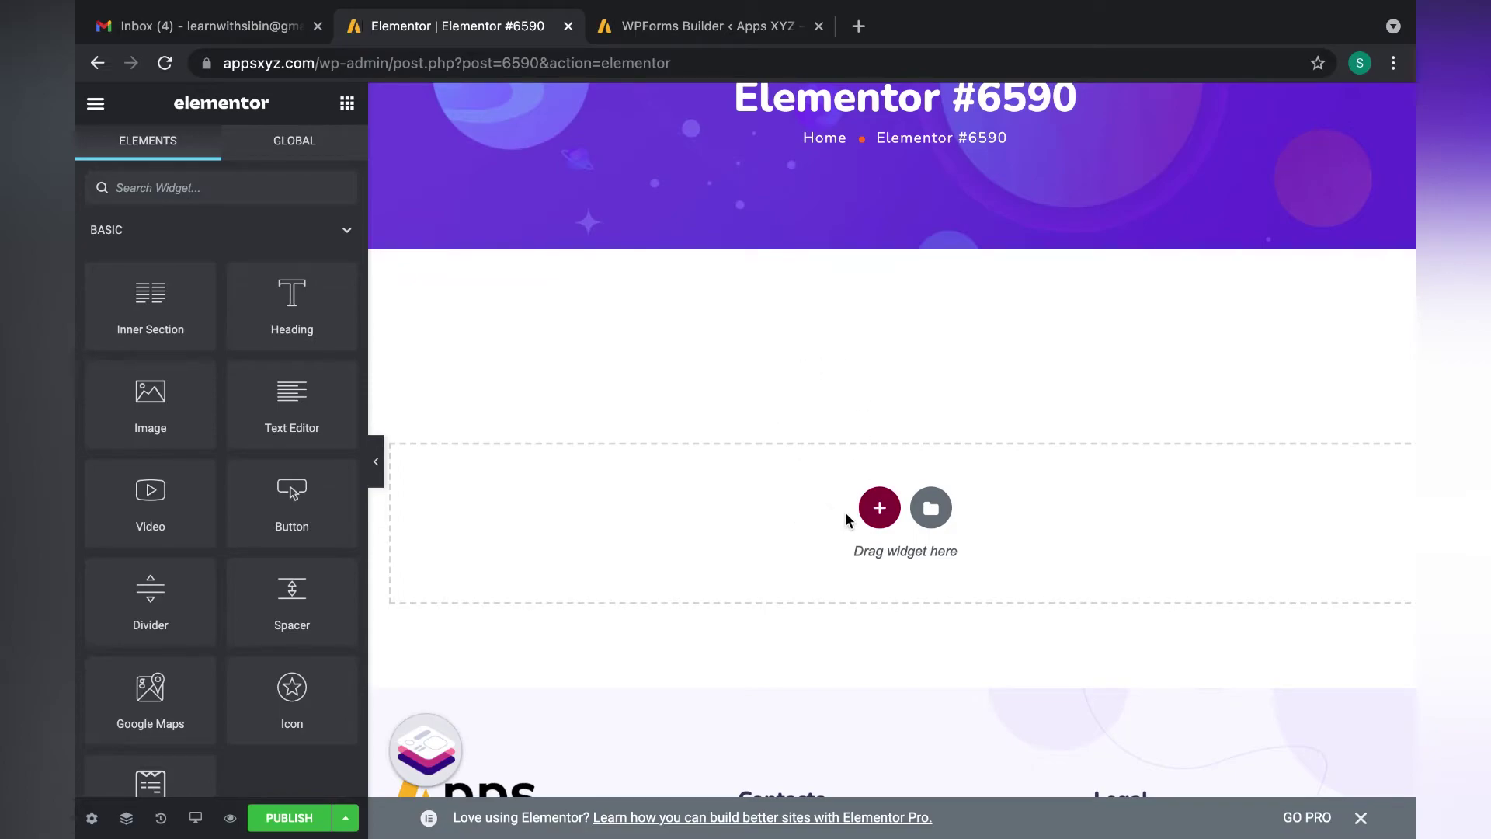
left_click(880, 509)
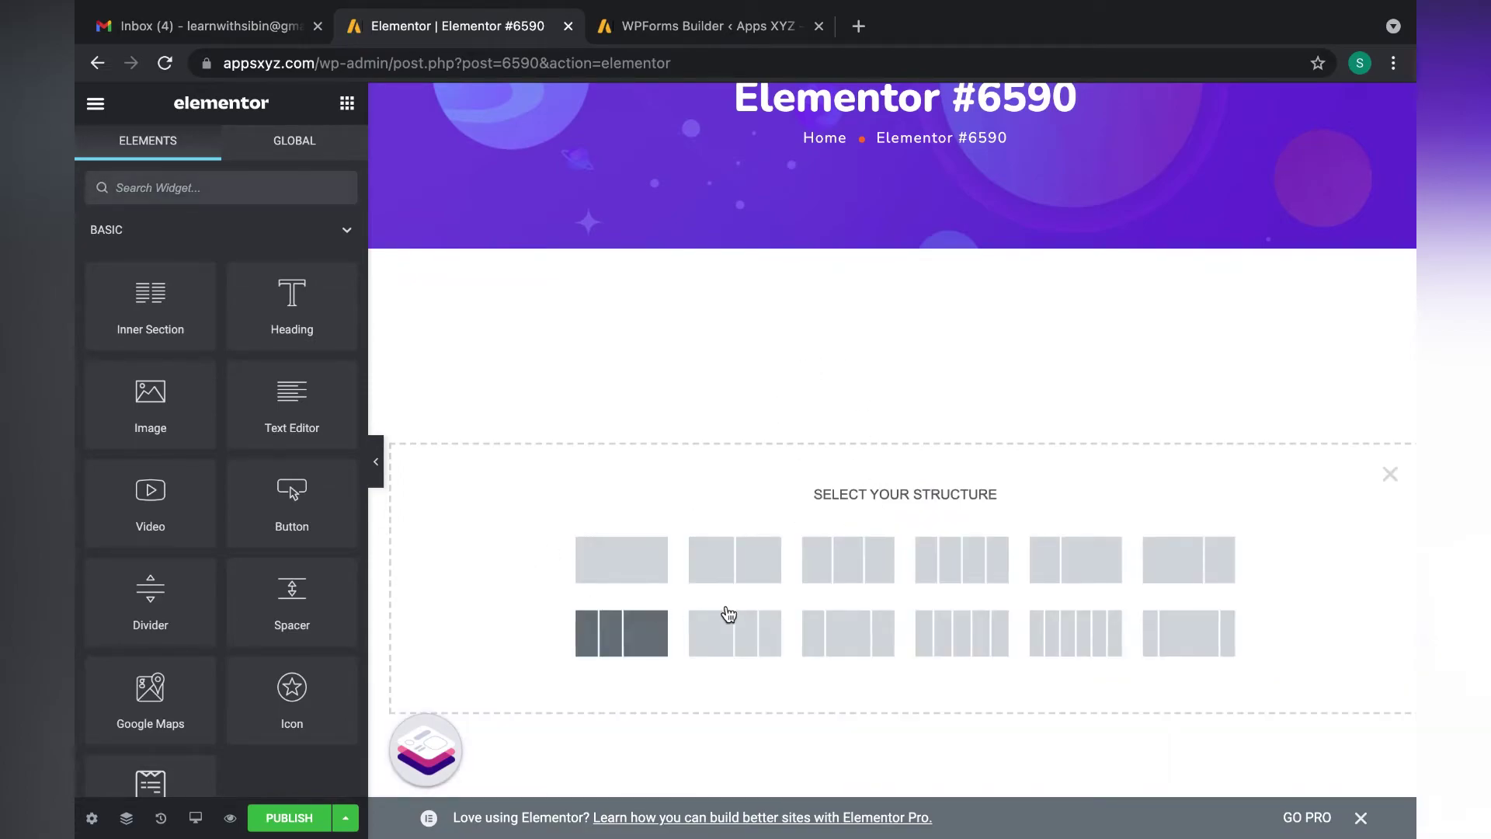
left_click(752, 570)
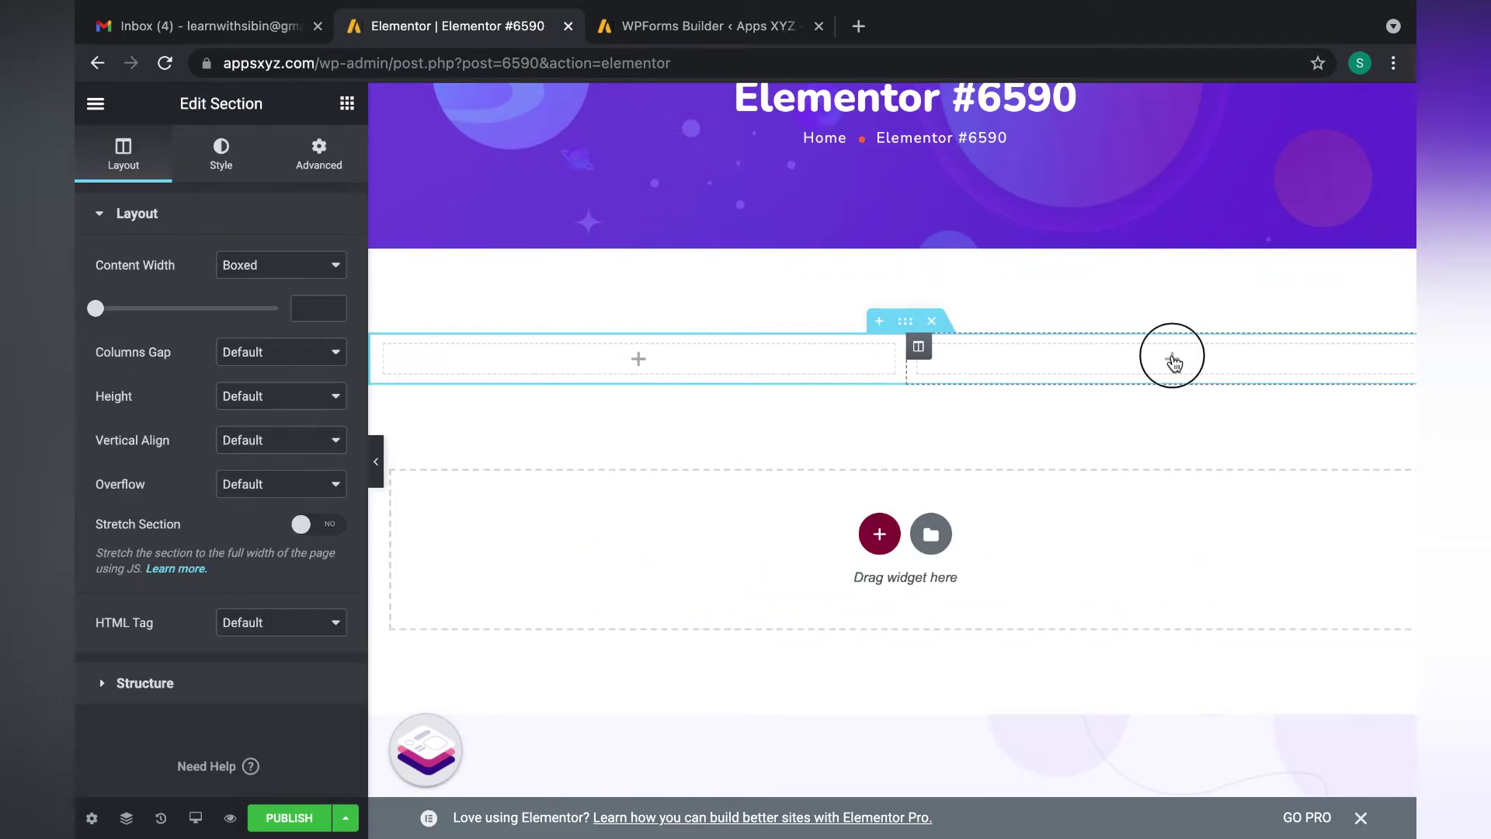
left_click(1174, 363)
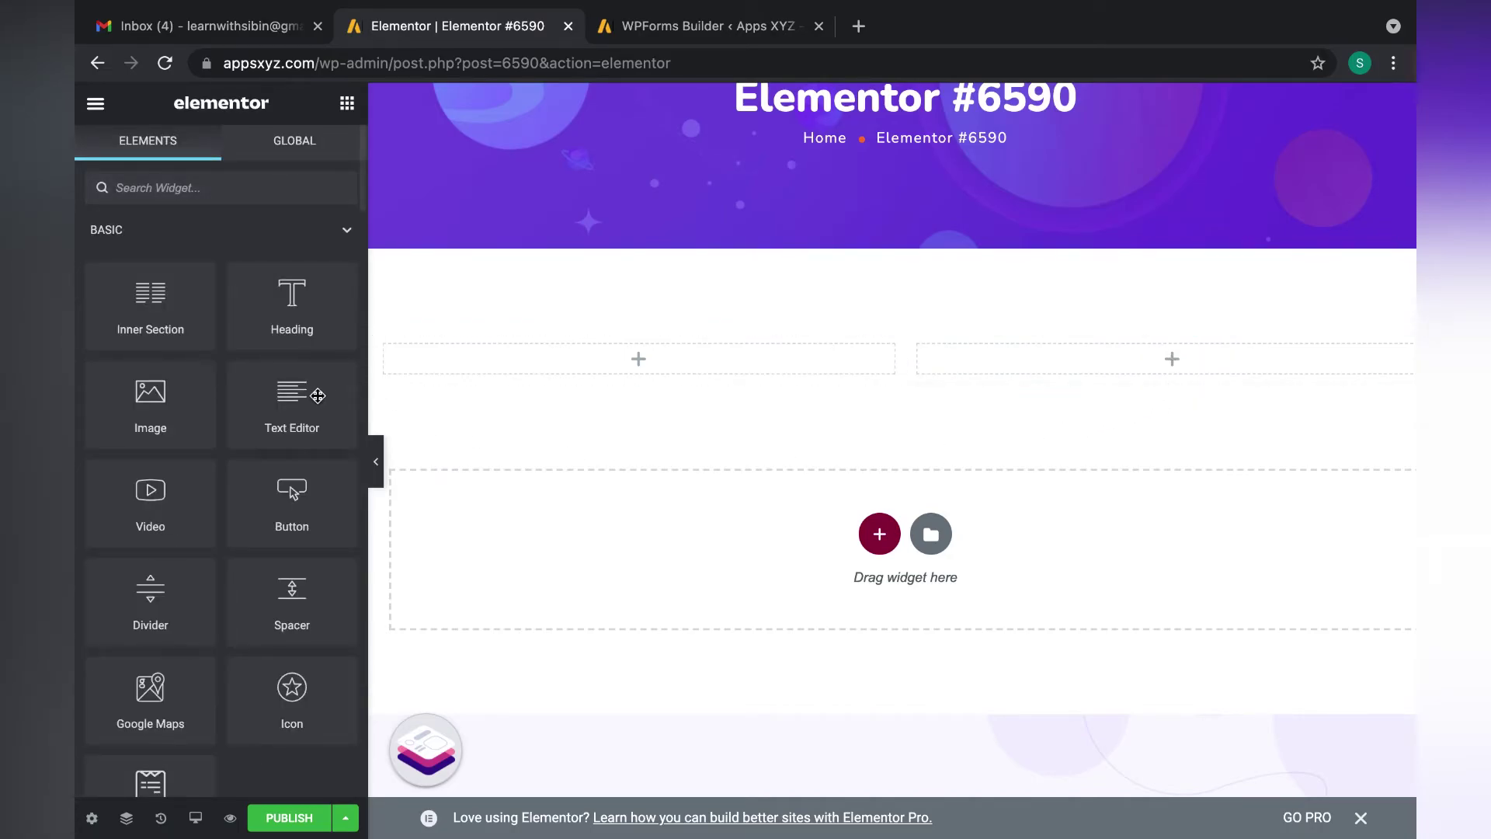
left_click_drag(292, 396, 1065, 361)
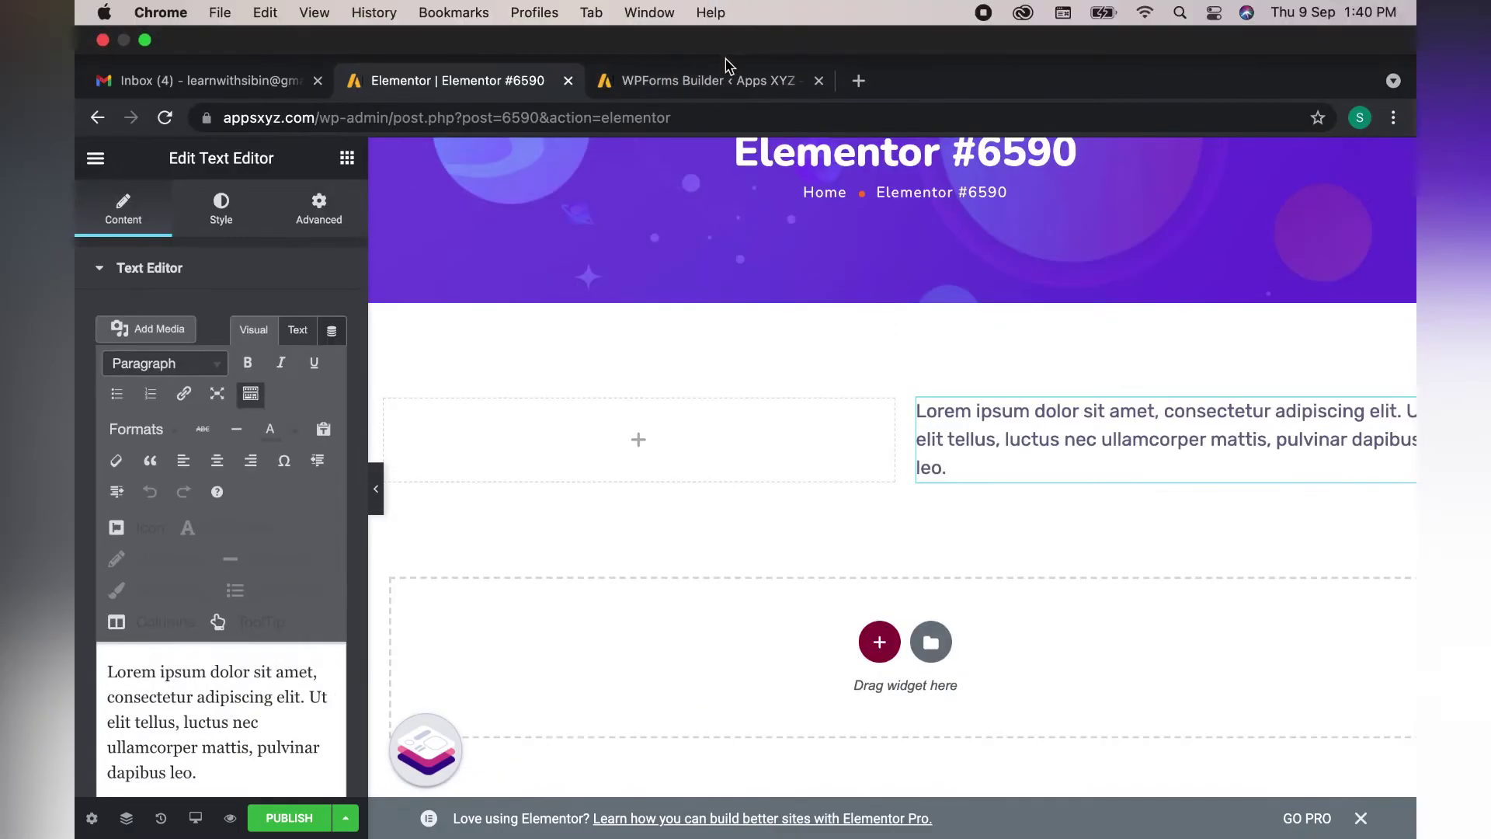
Switch to the WPForms builder and copy the contact form's embed shortcode, [wpforms id="6589" title="false"].
left_click(709, 26)
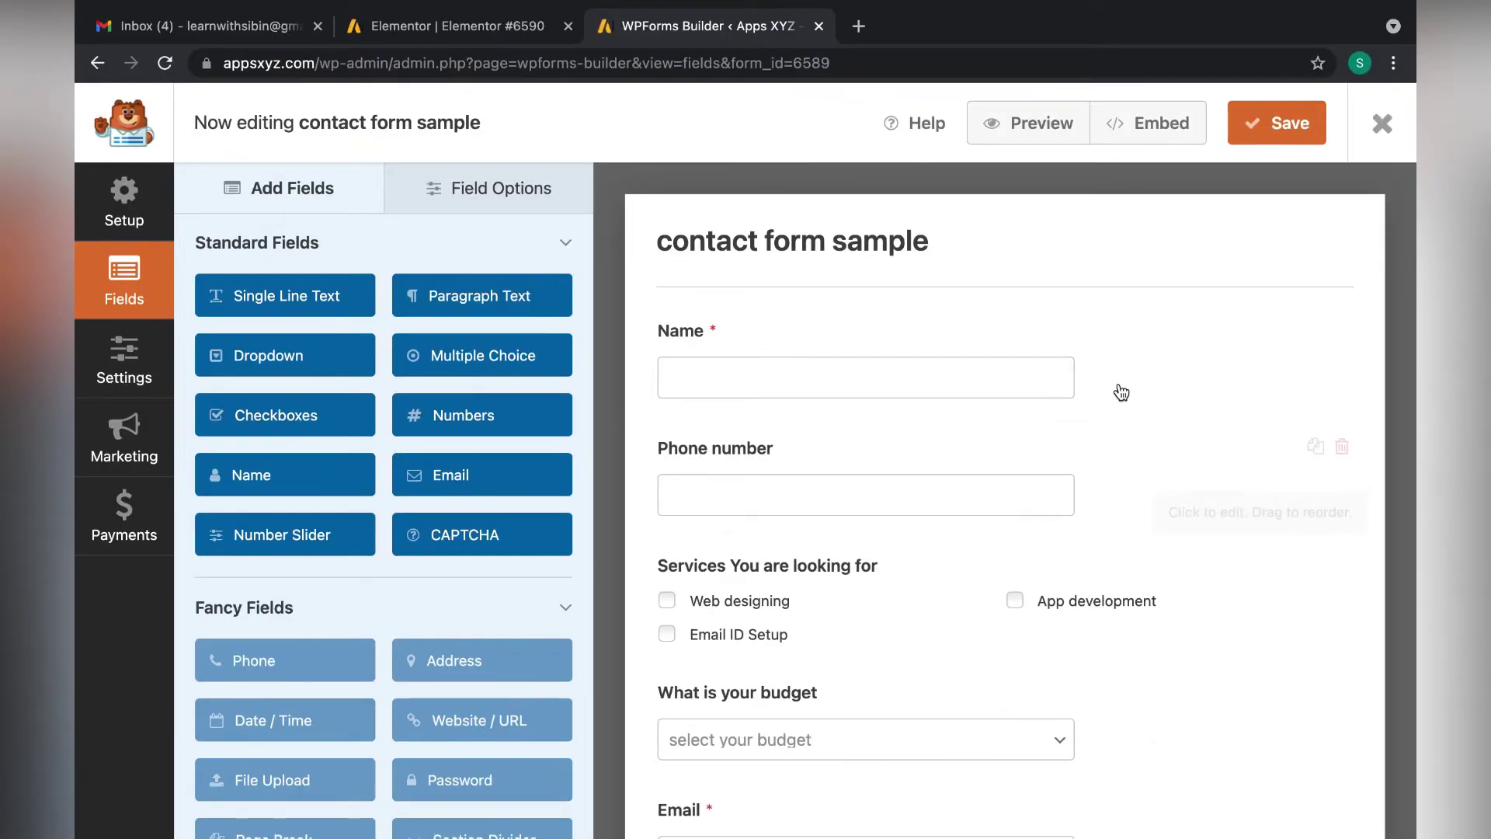
left_click(1131, 124)
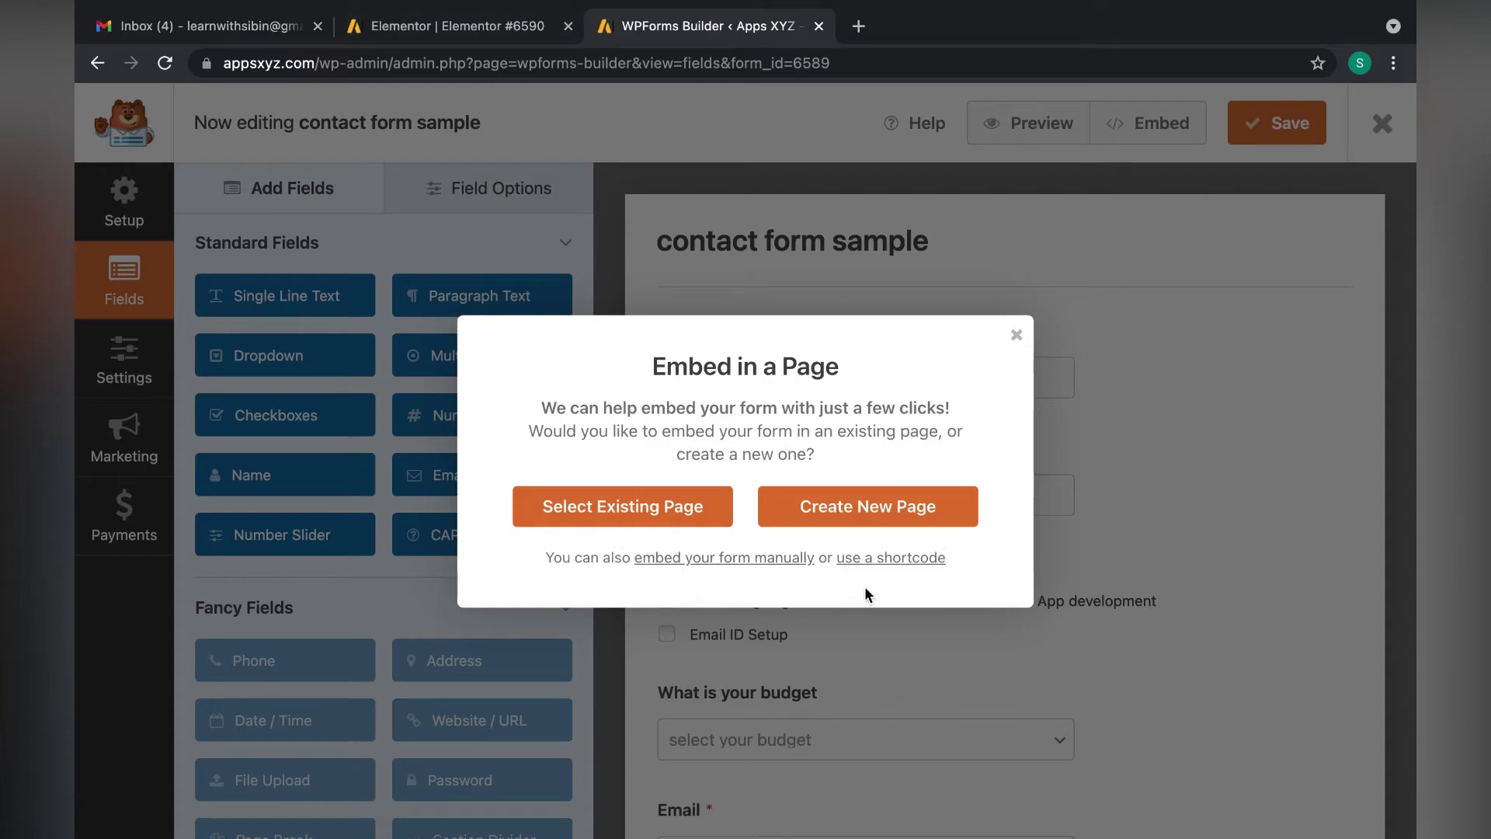
left_click(900, 558)
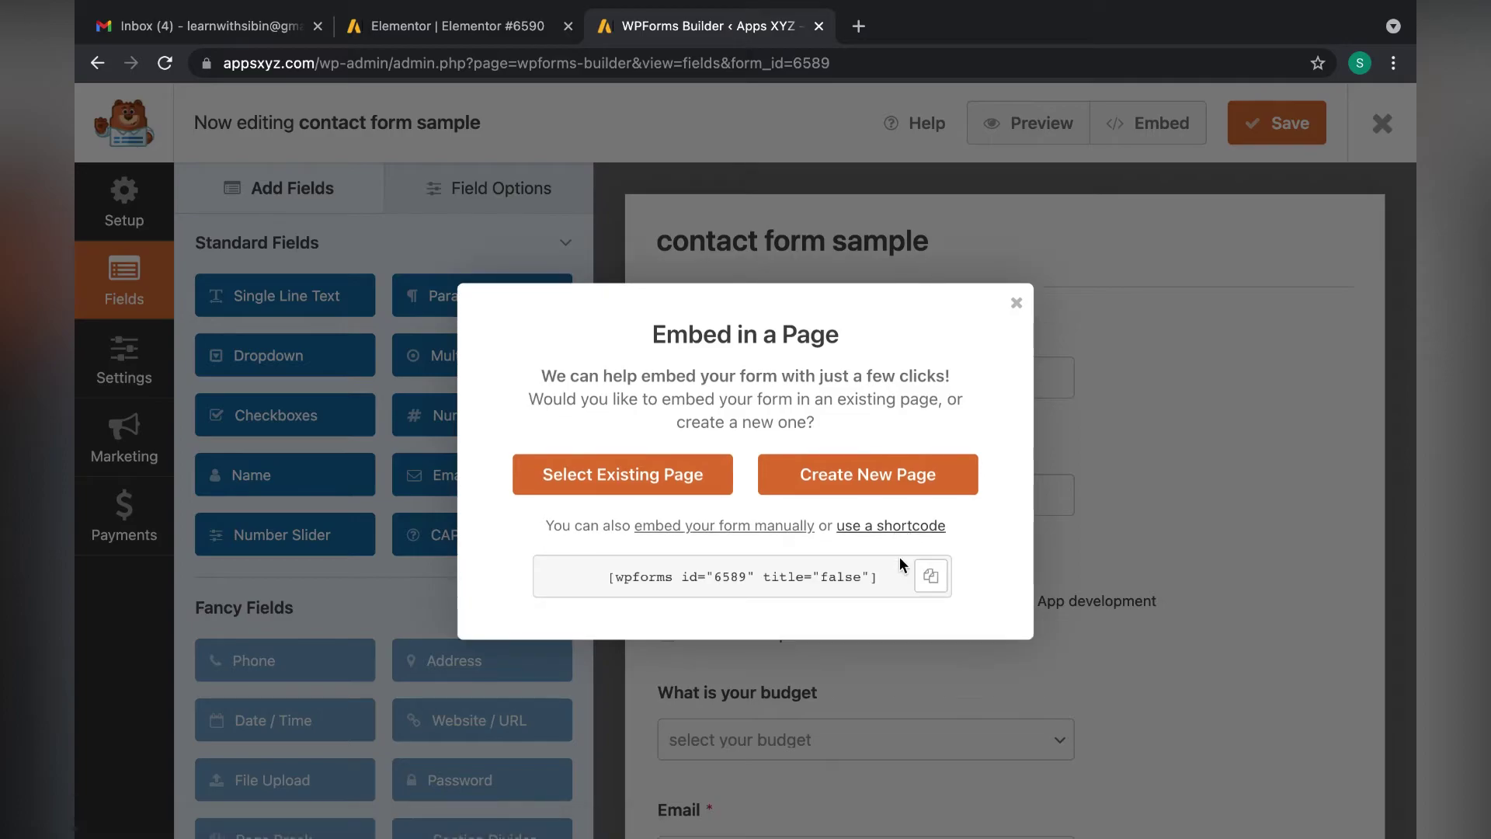
left_click(939, 582)
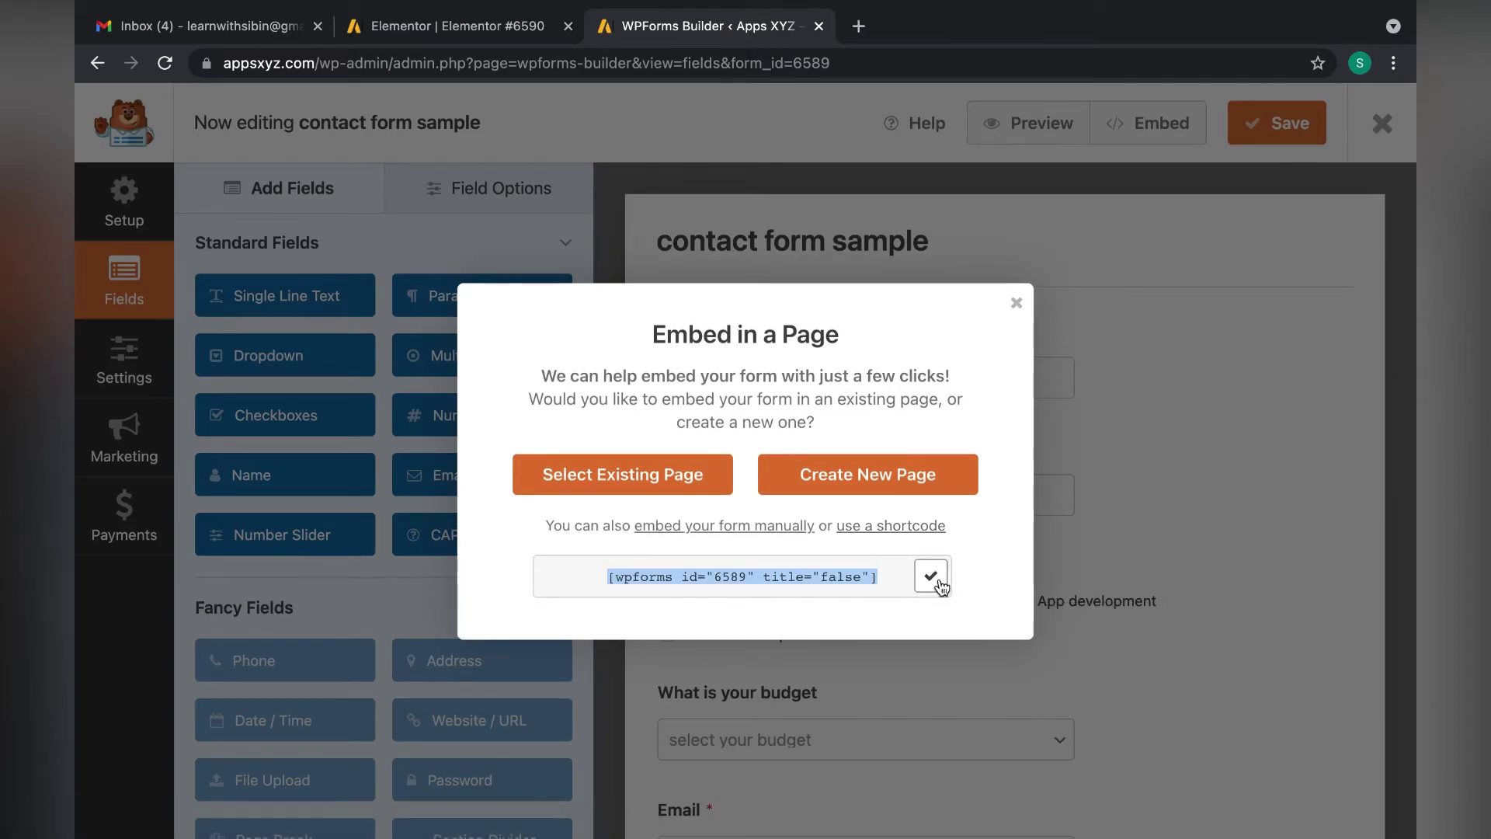
left_click(831, 572)
right_click(831, 571)
left_click(863, 619)
Return to the Elementor page, delete all placeholder text from the right column's Text Editor widget and switch its editor to Text mode.
left_click(417, 35)
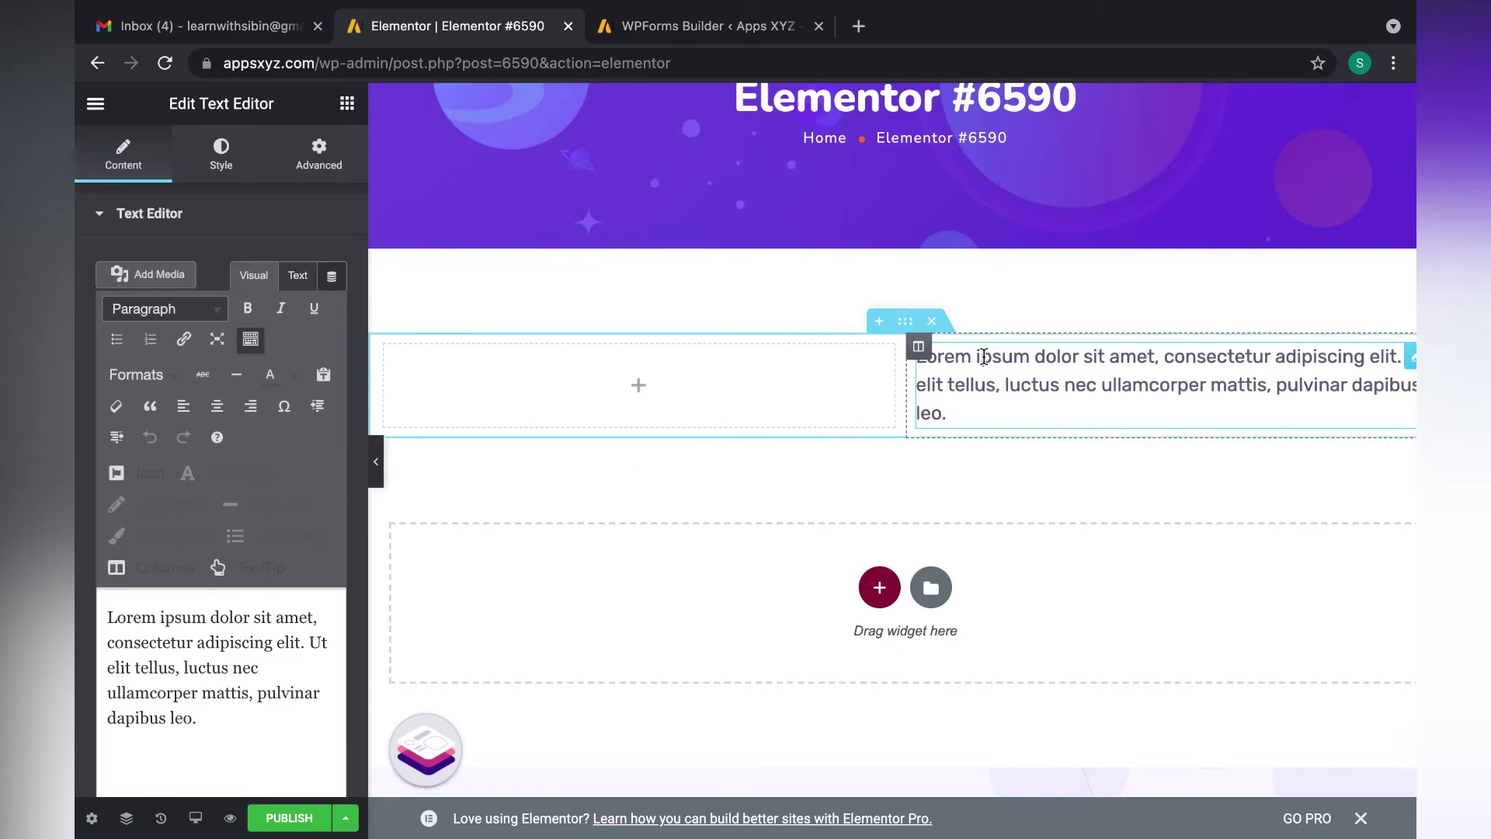
scroll(983, 356, "up", 3)
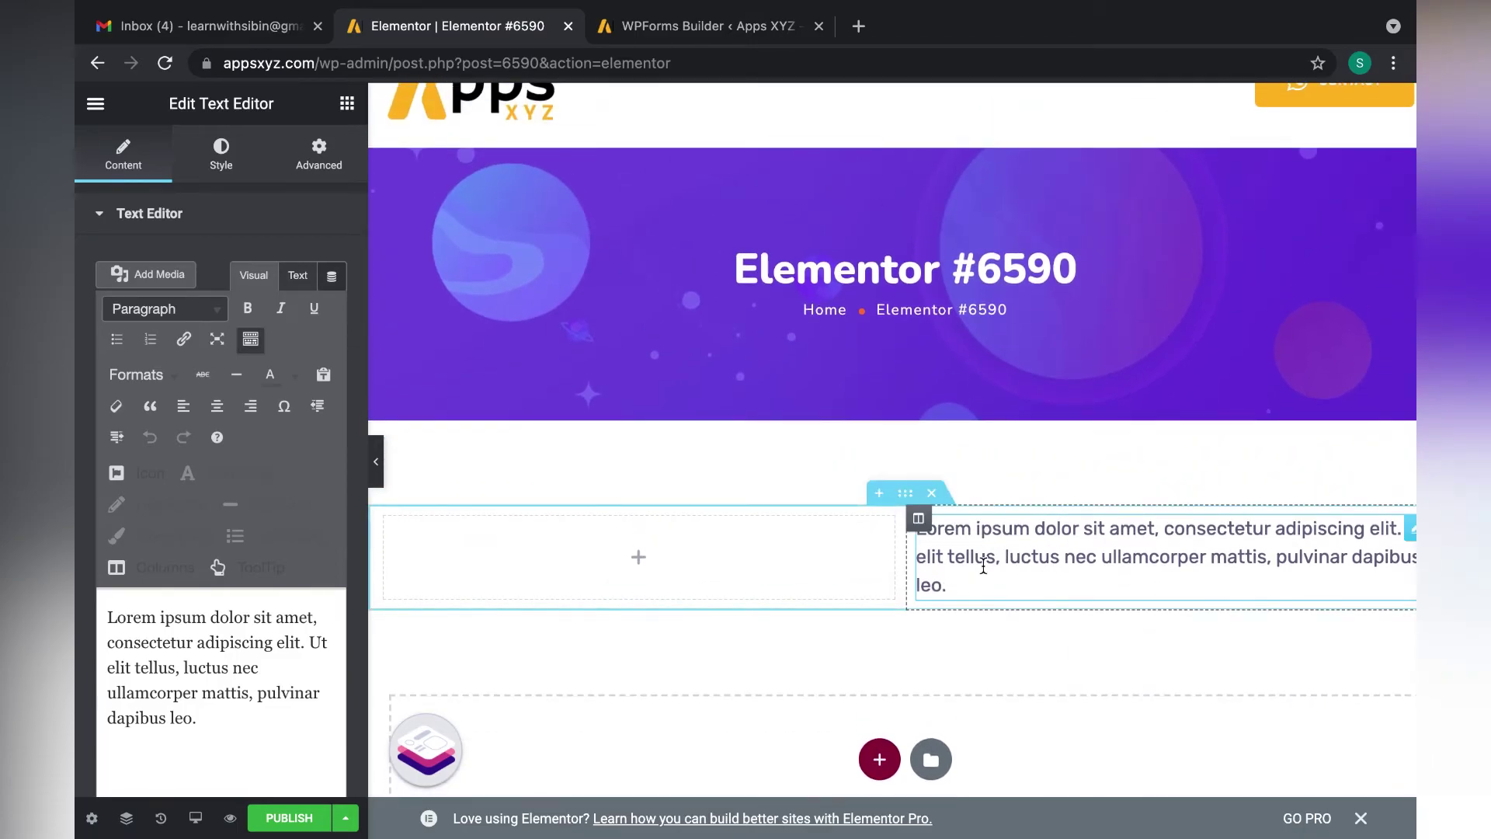
double_click(1045, 557)
left_click(262, 694)
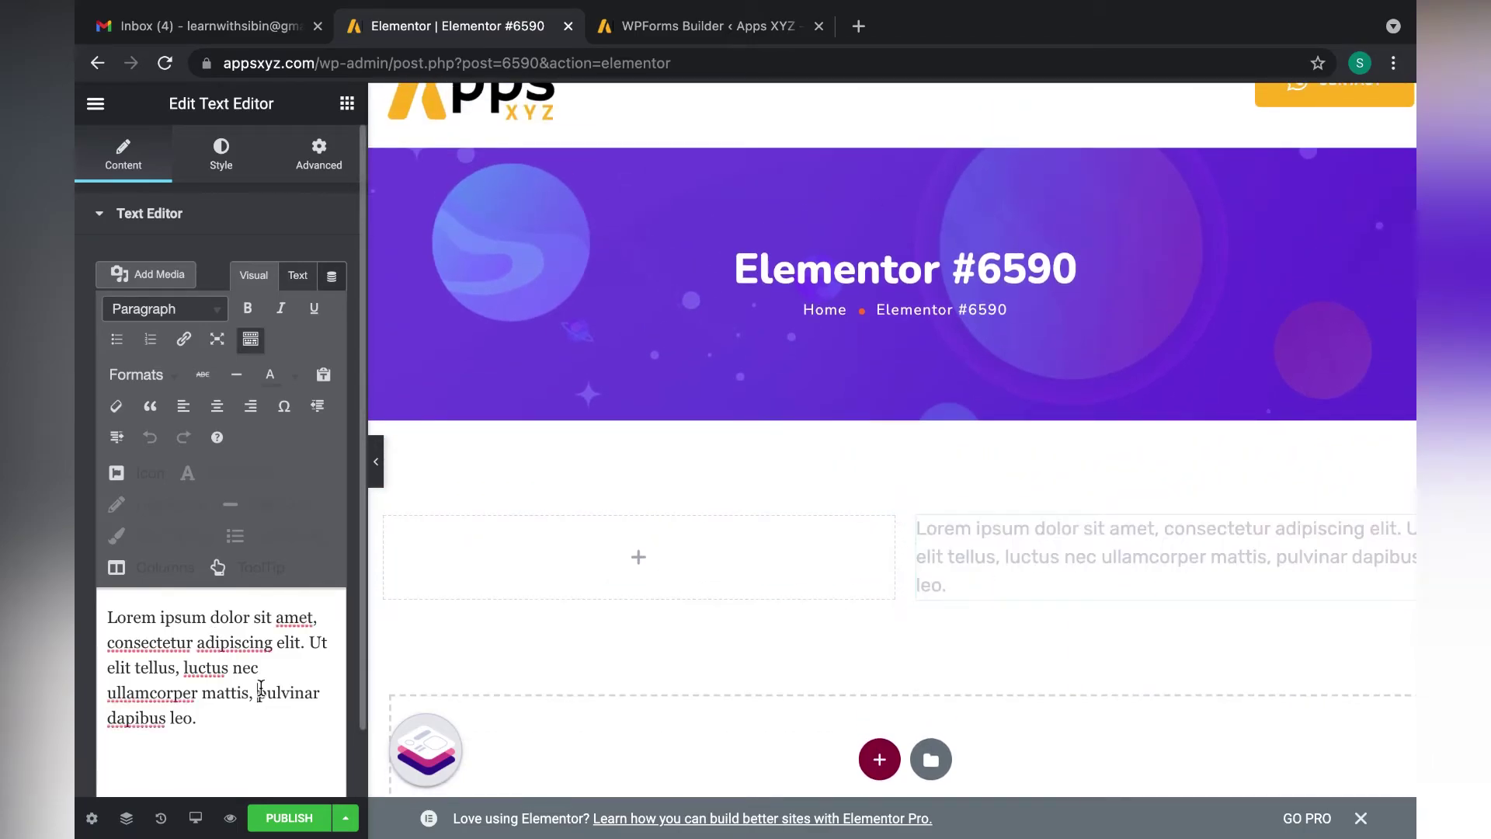
double_click(262, 694)
key("ctrl+a")
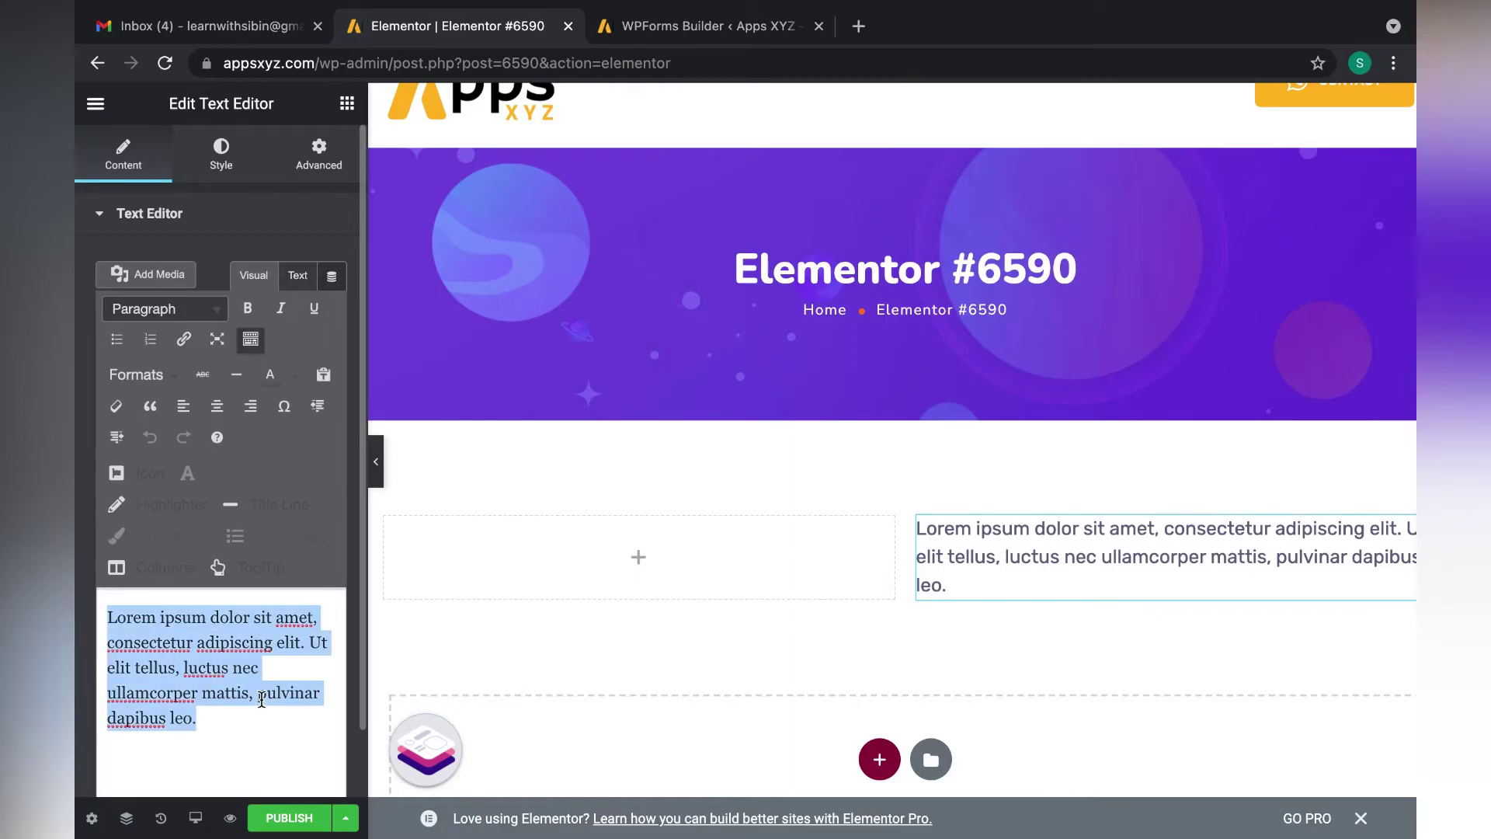
key("BackSpace")
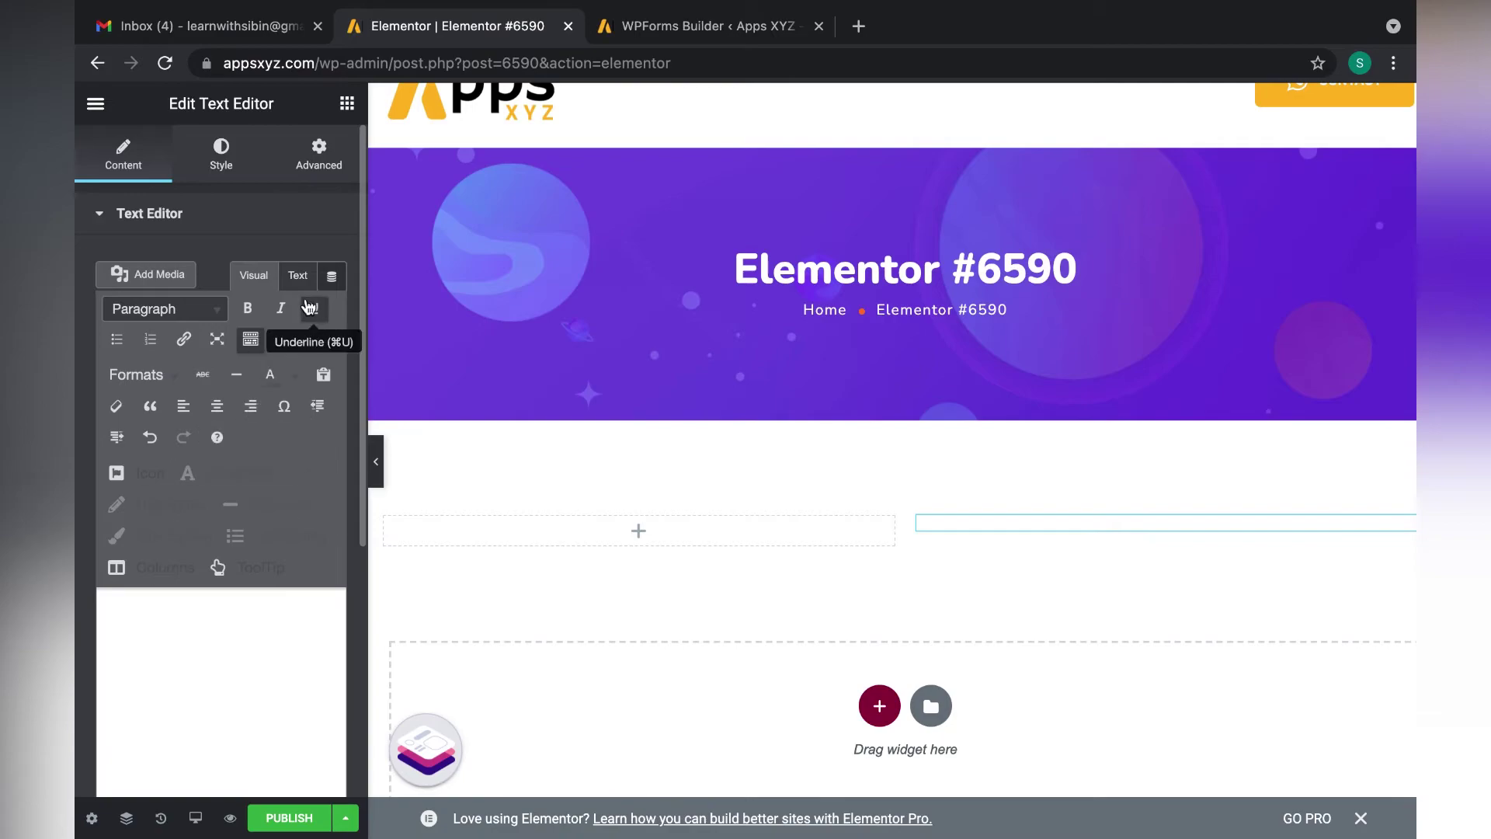
left_click(298, 278)
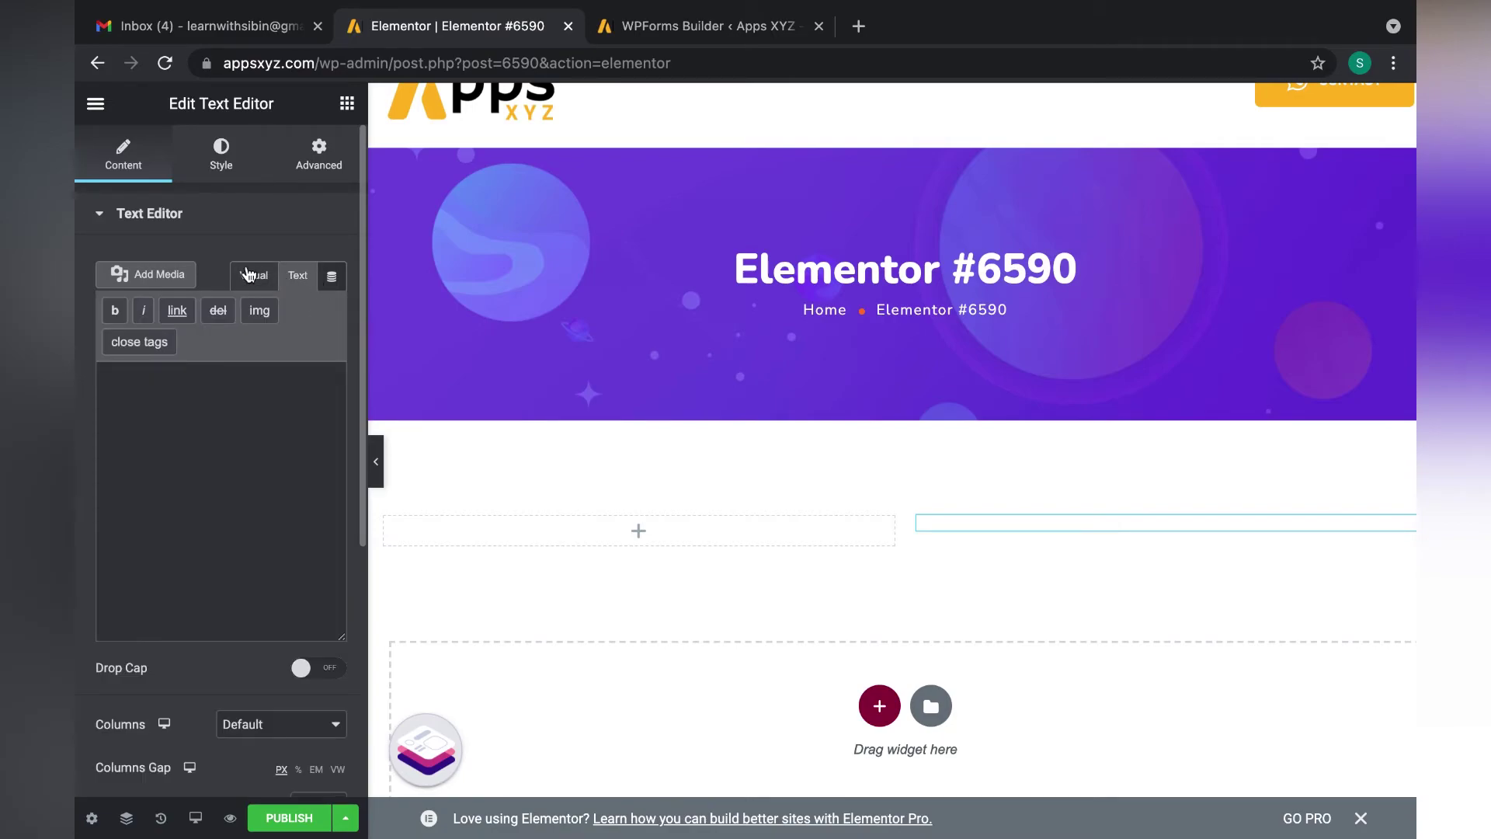